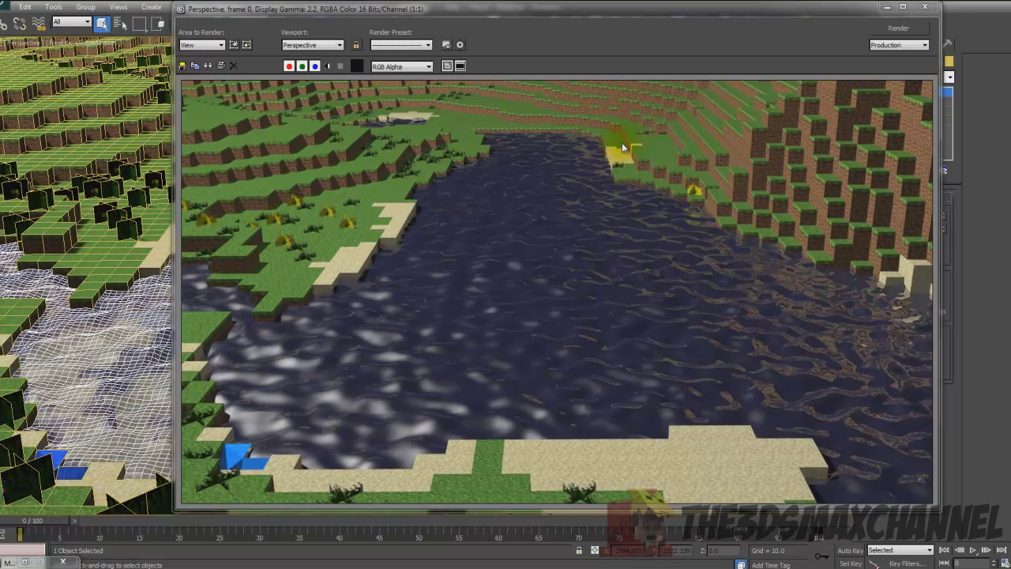
# Step: Examine the water ripples and reflections in the rendered frame up close, and close the render window
pyautogui.moveTo(867, 11); pyautogui.dragTo(830, 15)
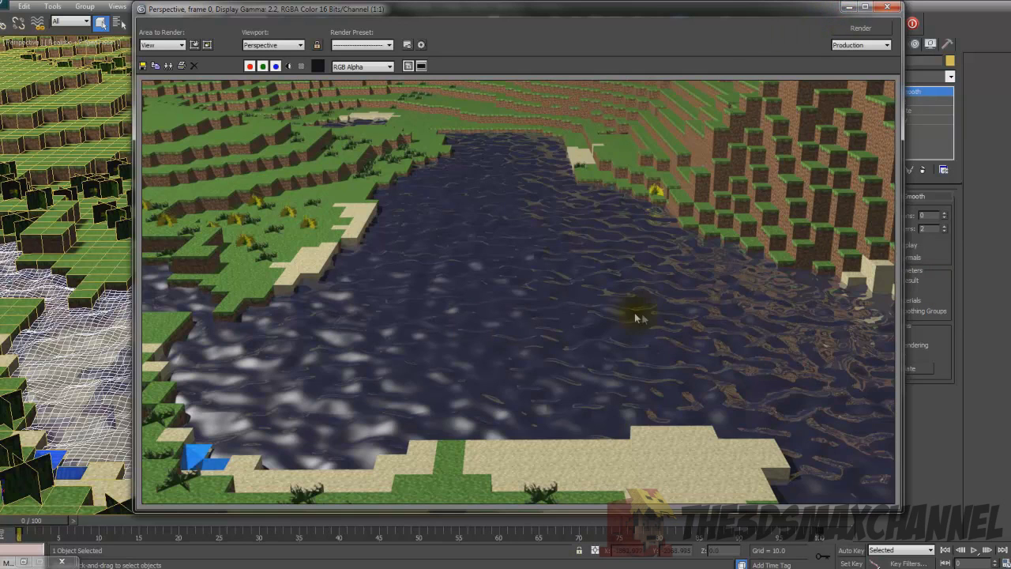
pyautogui.scroll(1, 582, 278)
pyautogui.moveTo(606, 249); pyautogui.dragTo(523, 153, button='middle')
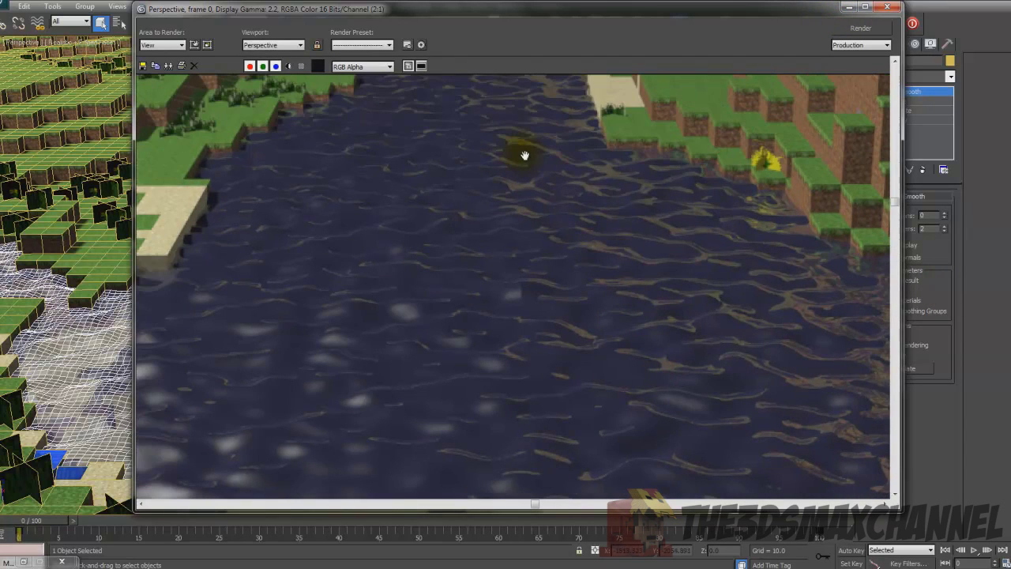
pyautogui.scroll(-1, 536, 201)
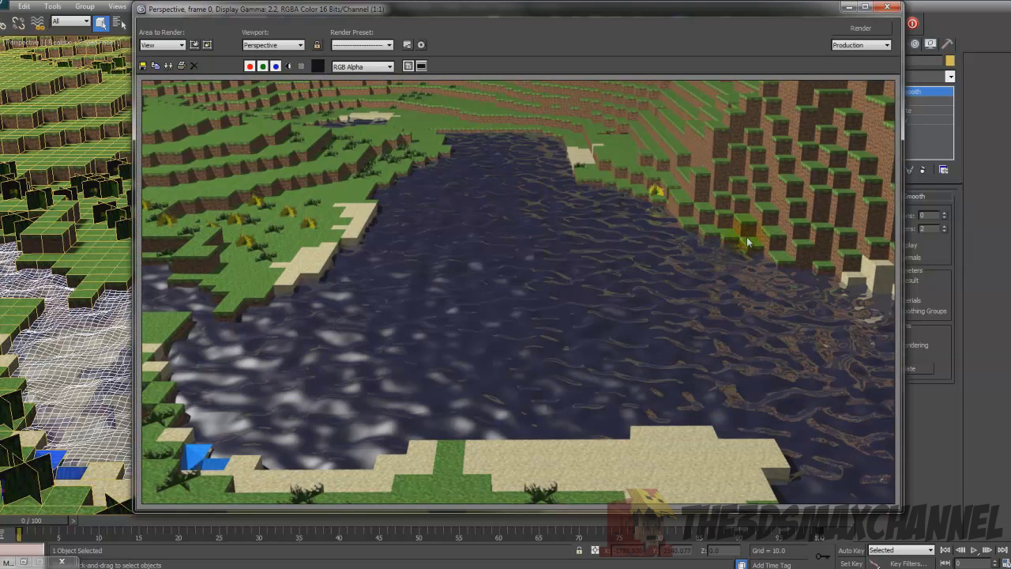
pyautogui.scroll(1, 802, 298)
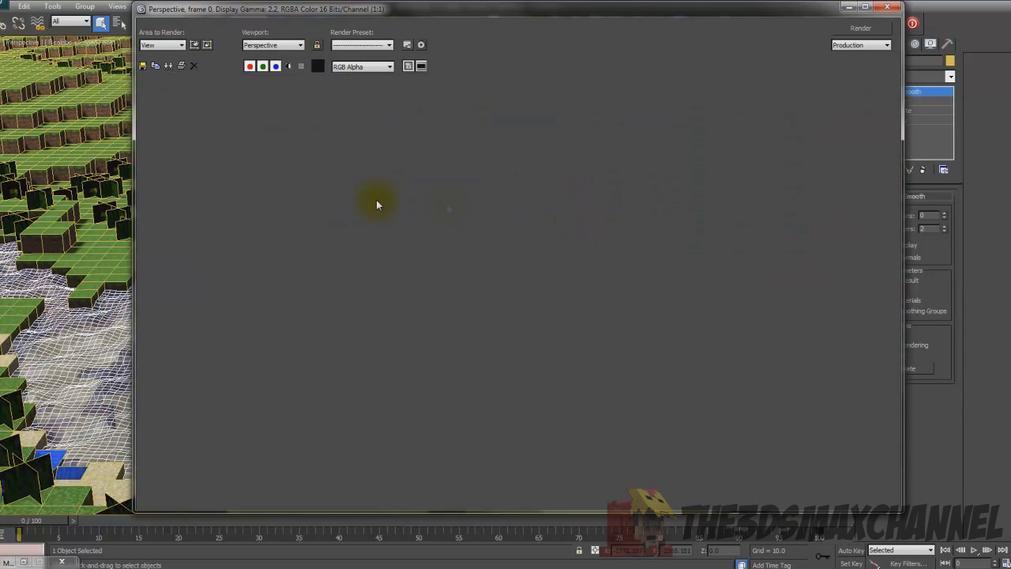
pyautogui.scroll(1, 624, 202)
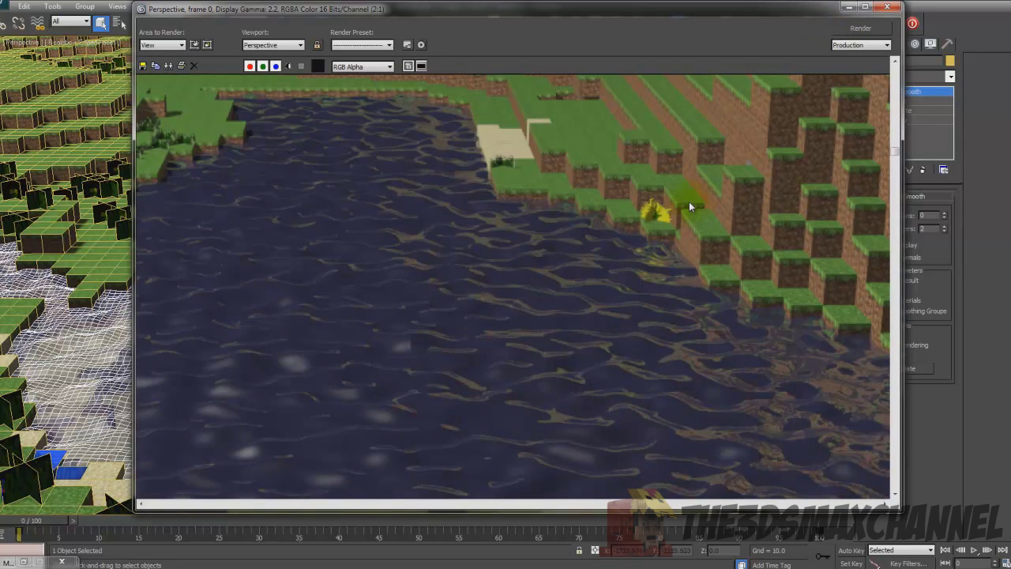
pyautogui.scroll(-1, 695, 198)
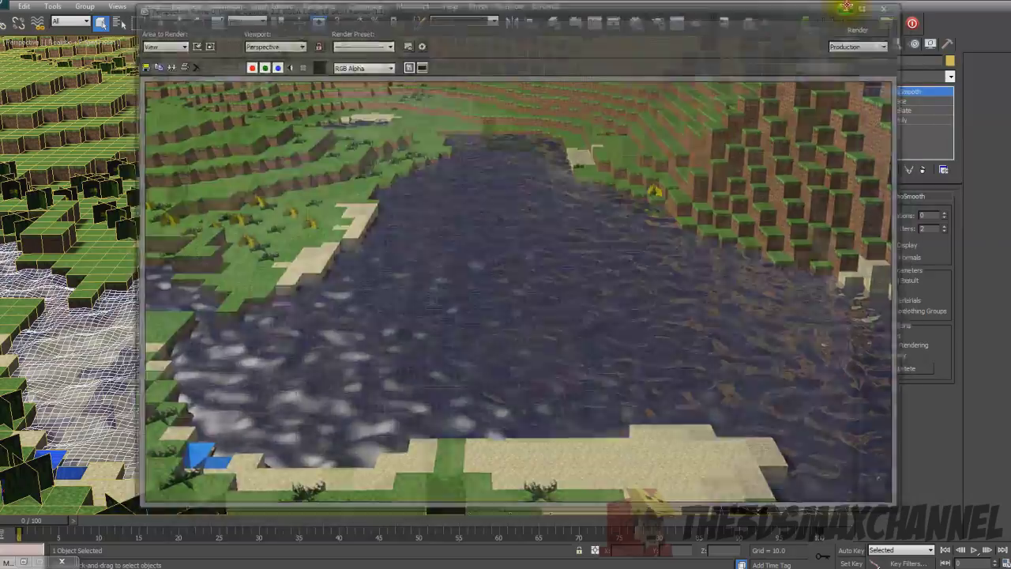
pyautogui.click(884, 7)
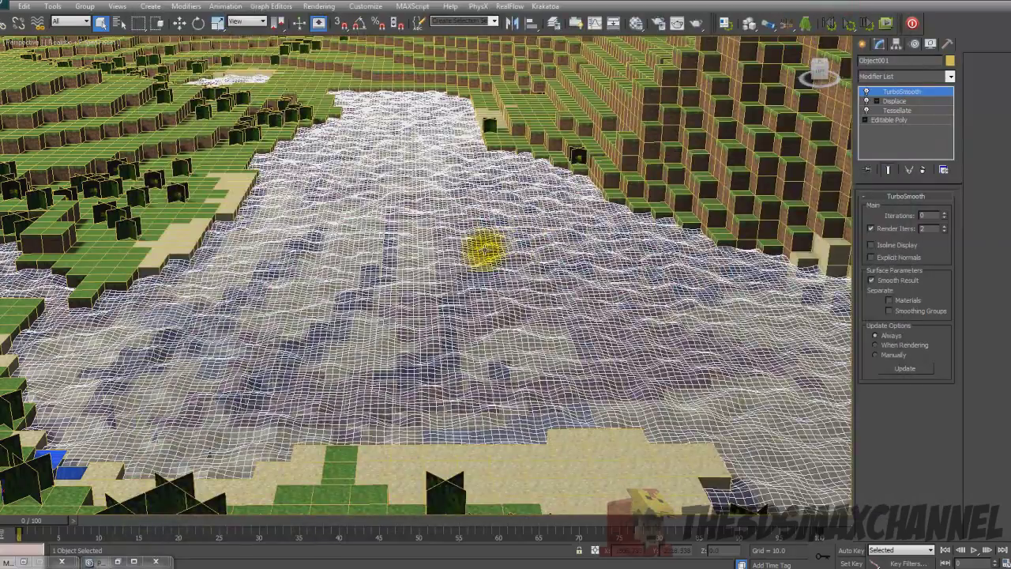
# Step: Examine the displaced water surface and the surrounding terrain in shaded display without edges
pyautogui.press('F4')
pyautogui.press('F3')
pyautogui.scroll(-5, 472, 235)
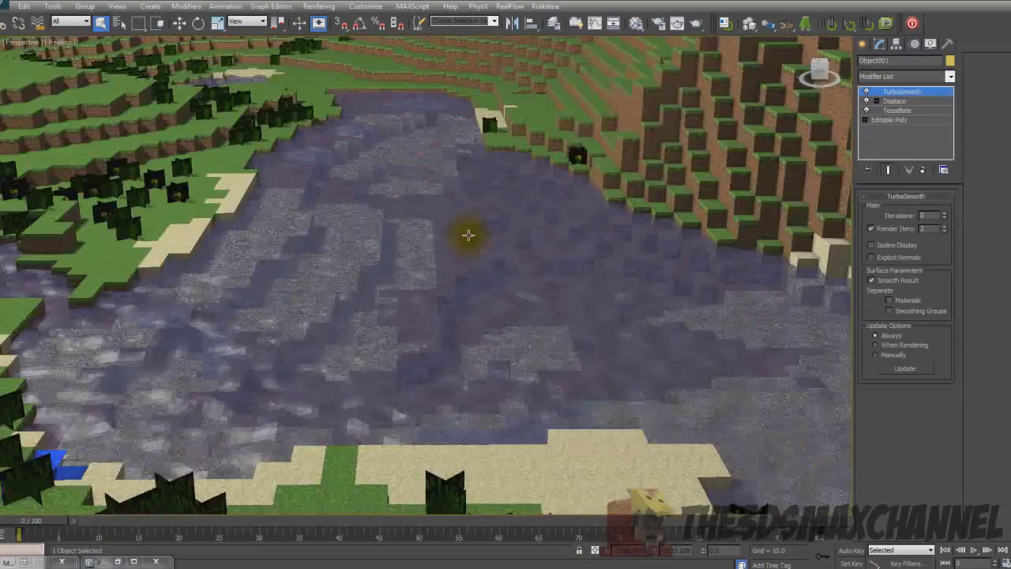
pyautogui.scroll(-5, 468, 235)
pyautogui.keyDown('alt'); pyautogui.moveTo(463, 232); pyautogui.dragTo(394, 174, button='middle'); pyautogui.keyUp('alt')
pyautogui.scroll(5, 438, 220)
pyautogui.keyDown('alt'); pyautogui.moveTo(438, 219); pyautogui.dragTo(506, 215, button='middle'); pyautogui.keyUp('alt')
pyautogui.scroll(-4, 505, 214)
pyautogui.scroll(3, 542, 212)
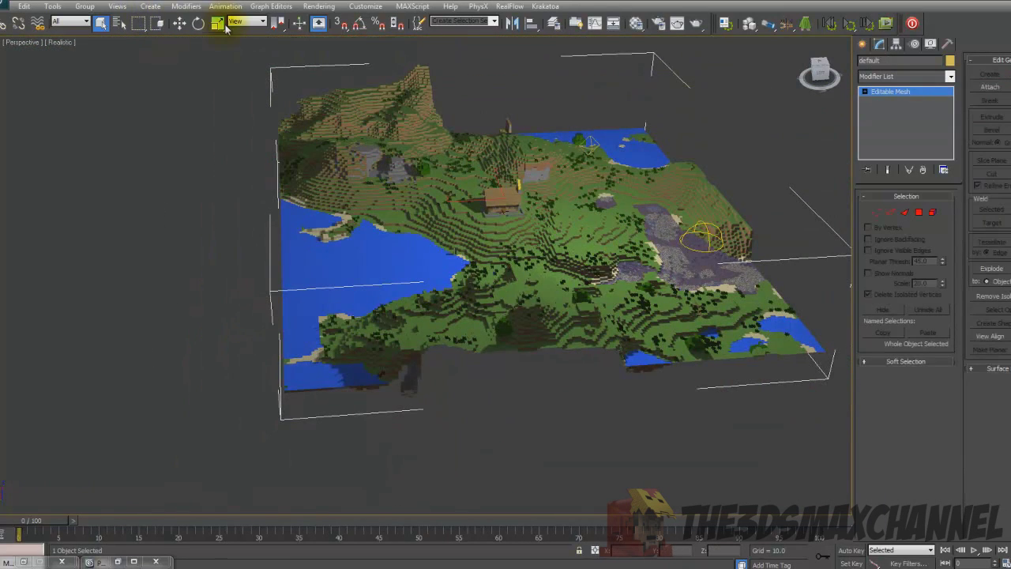
# Step: Check the terrain mesh's scale values in the Scale Transform Type-In and survey its lakes in the viewport
pyautogui.rightClick(215, 24)
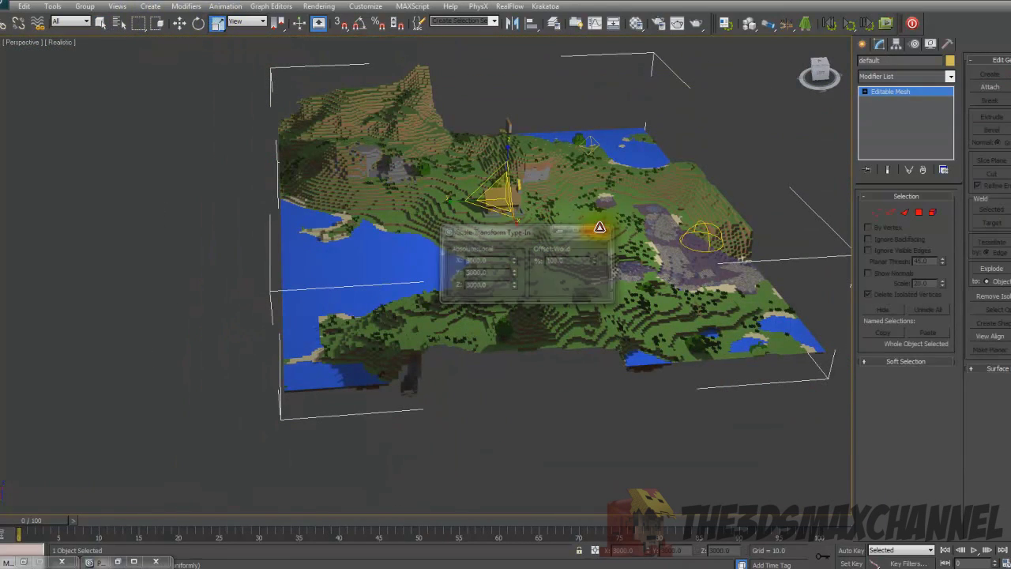
pyautogui.scroll(5, 508, 214)
pyautogui.scroll(-6, 553, 209)
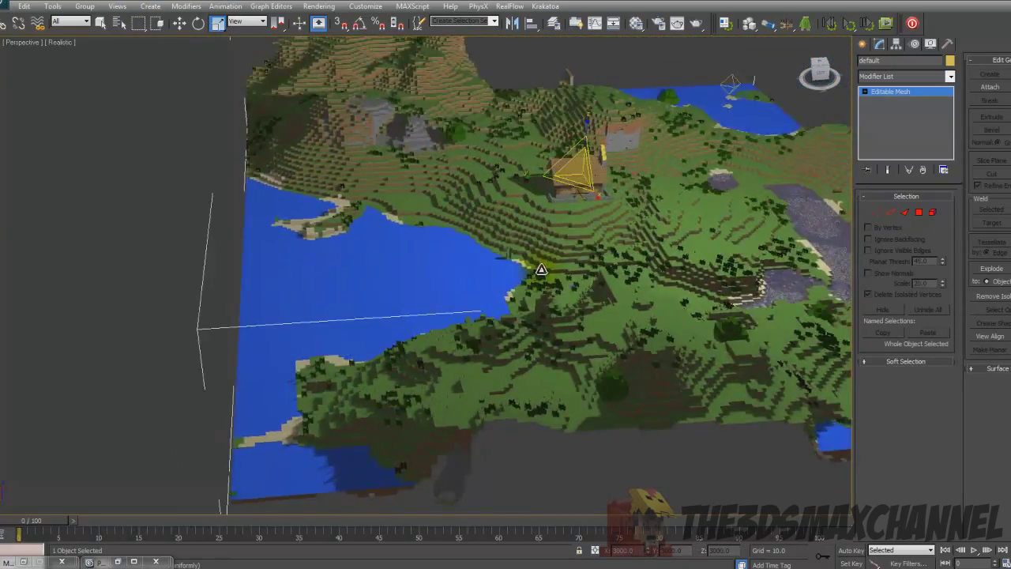
pyautogui.scroll(5, 482, 258)
pyautogui.scroll(-5, 535, 210)
pyautogui.scroll(5, 532, 210)
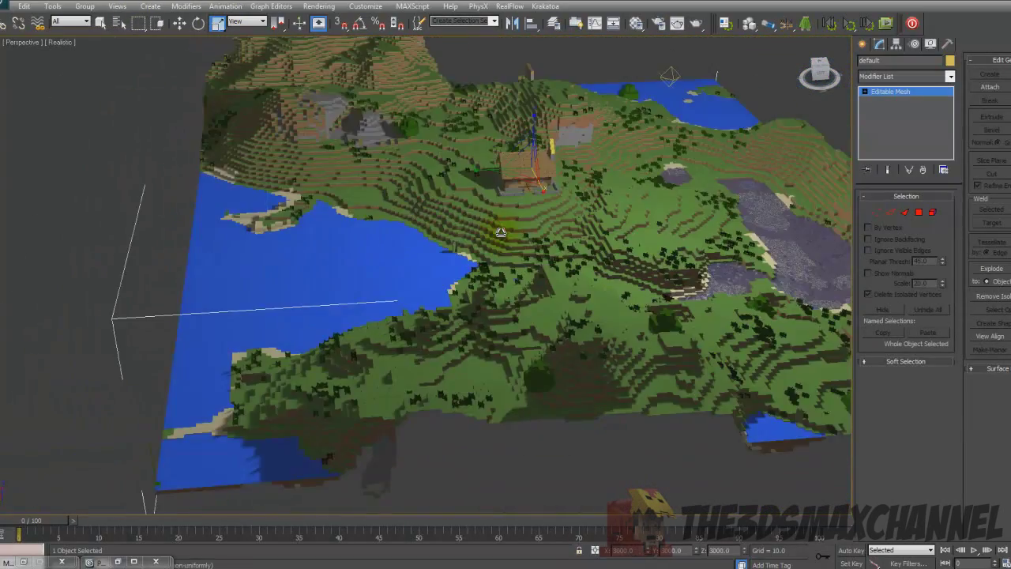
pyautogui.scroll(-5, 517, 199)
pyautogui.scroll(10, 517, 200)
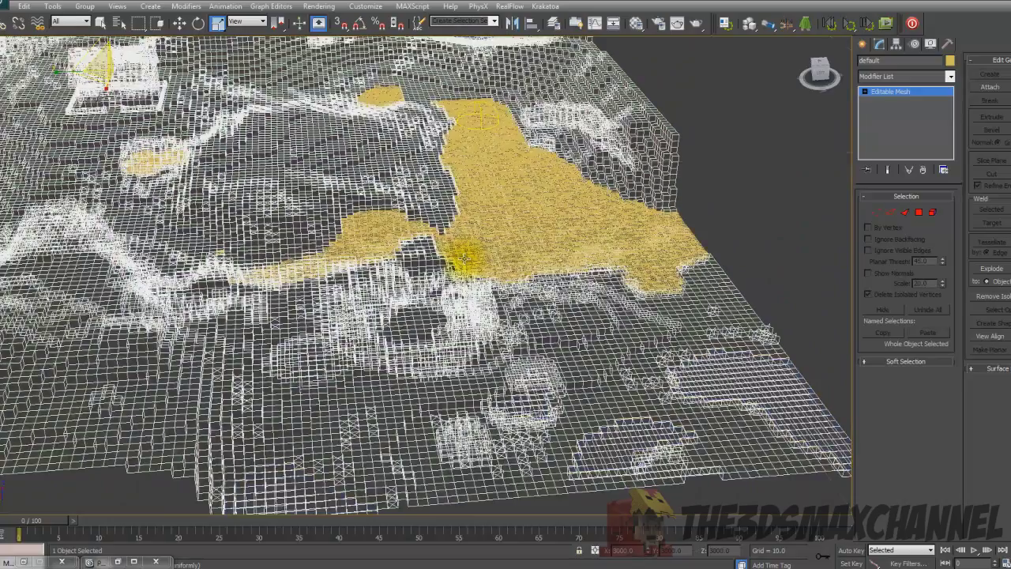
pyautogui.scroll(-8, 471, 221)
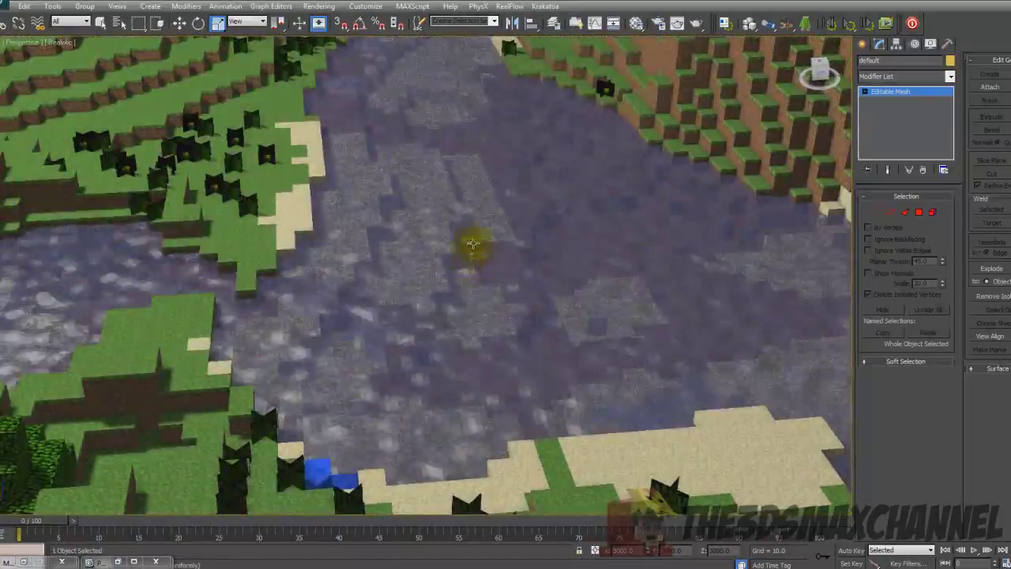
# Step: Select the displaced water object and examine its mesh in wireframe and shaded display
pyautogui.click(474, 242)
pyautogui.keyDown('alt'); pyautogui.moveTo(473, 241); pyautogui.dragTo(506, 246, button='middle'); pyautogui.keyUp('alt')
pyautogui.scroll(-5, 506, 246)
pyautogui.keyDown('alt'); pyautogui.moveTo(727, 375); pyautogui.dragTo(770, 386, button='middle'); pyautogui.keyUp('alt')
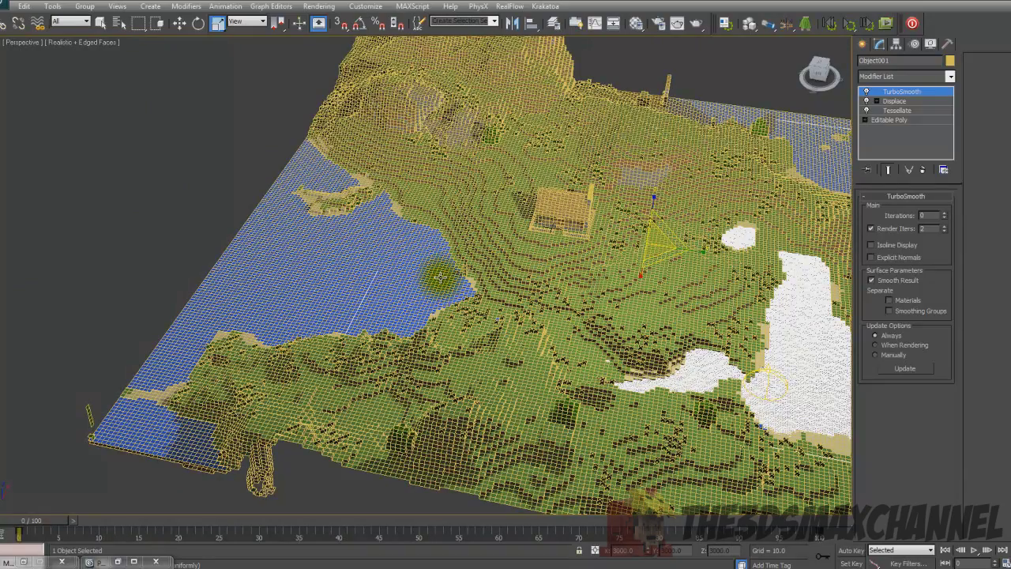
pyautogui.scroll(-5, 443, 276)
pyautogui.press('F3')
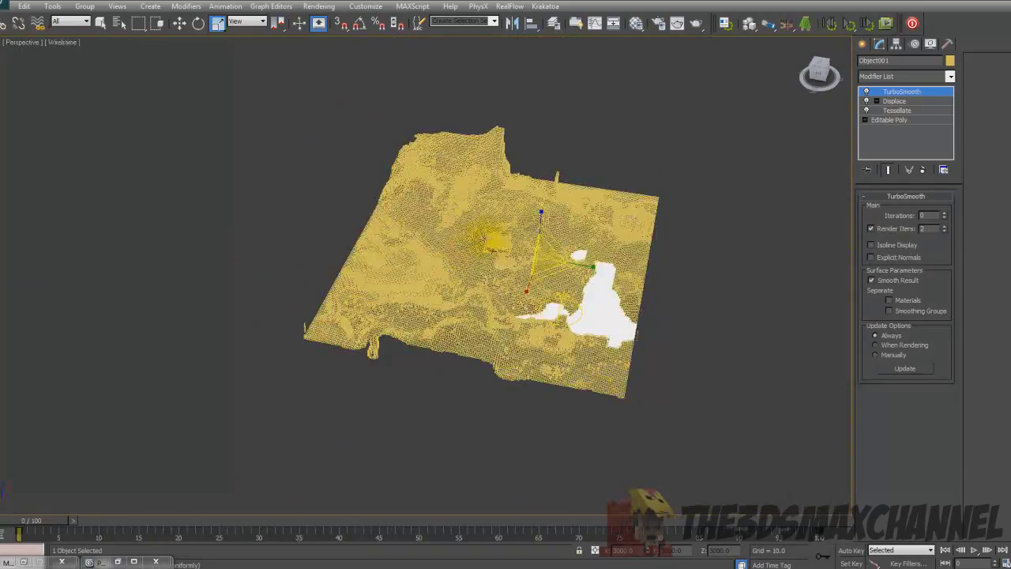
pyautogui.press('F4')
pyautogui.scroll(12, 468, 237)
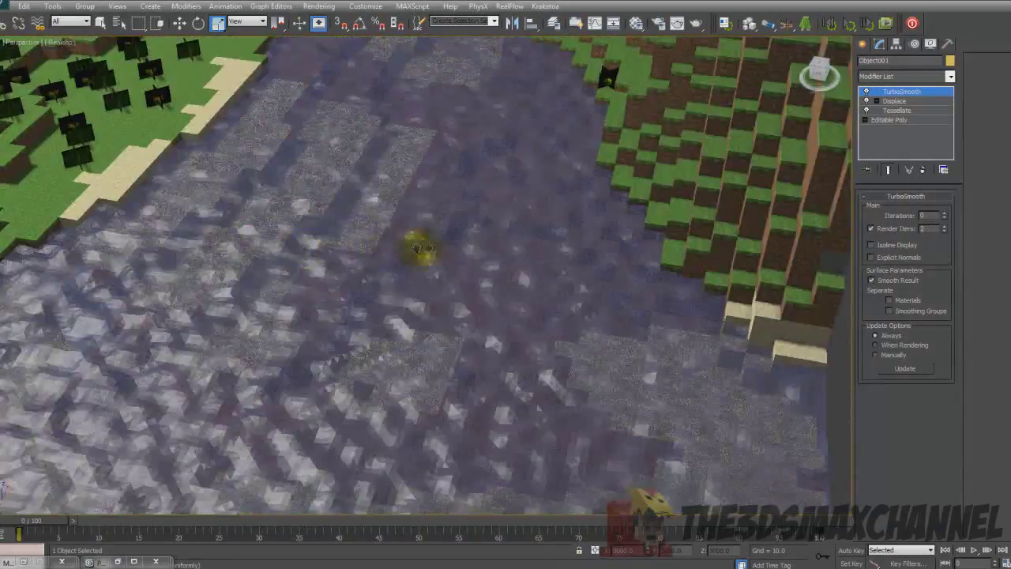
# Step: Compare the water object's mesh density with the surrounding terrain, with edged faces shown and hidden
pyautogui.scroll(-10, 418, 248)
pyautogui.moveTo(198, 193)
pyautogui.mouseDown(button='middle')
pyautogui.moveTo(552, 255)
pyautogui.moveTo(338, 243)
pyautogui.moveTo(395, 245)
pyautogui.mouseUp(button='middle')
pyautogui.scroll(-3, 552, 255)
pyautogui.press('F4')
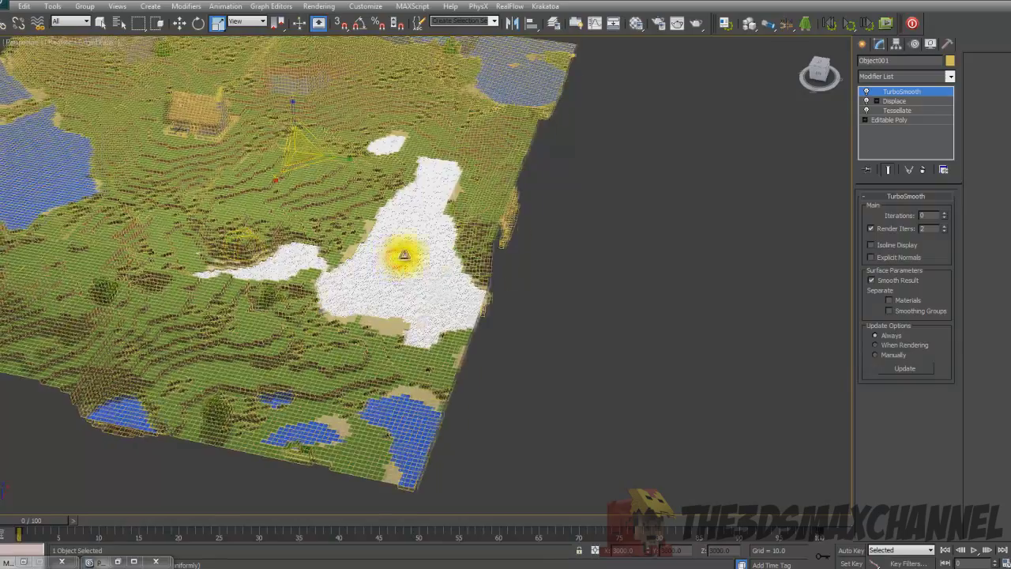
pyautogui.scroll(8, 496, 260)
pyautogui.press('F4')
pyautogui.scroll(-6, 496, 260)
pyautogui.keyDown('alt'); pyautogui.moveTo(411, 245); pyautogui.dragTo(463, 260, button='middle'); pyautogui.keyUp('alt')
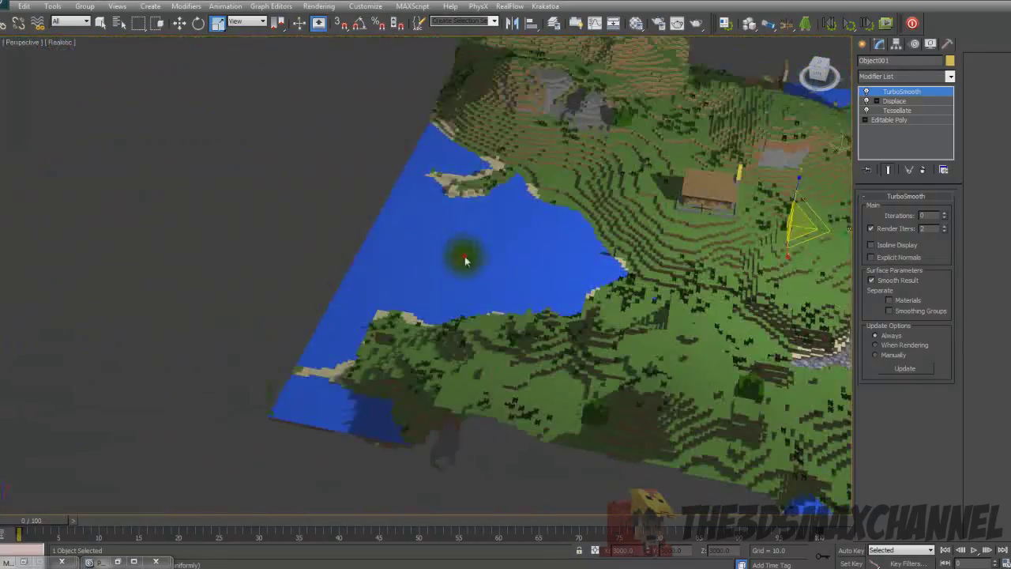
# Step: Select the terrain mesh with the flat blue lakes and enter its Polygon sub-object level
pyautogui.click(465, 255)
pyautogui.press('F4')
pyautogui.press('F4')
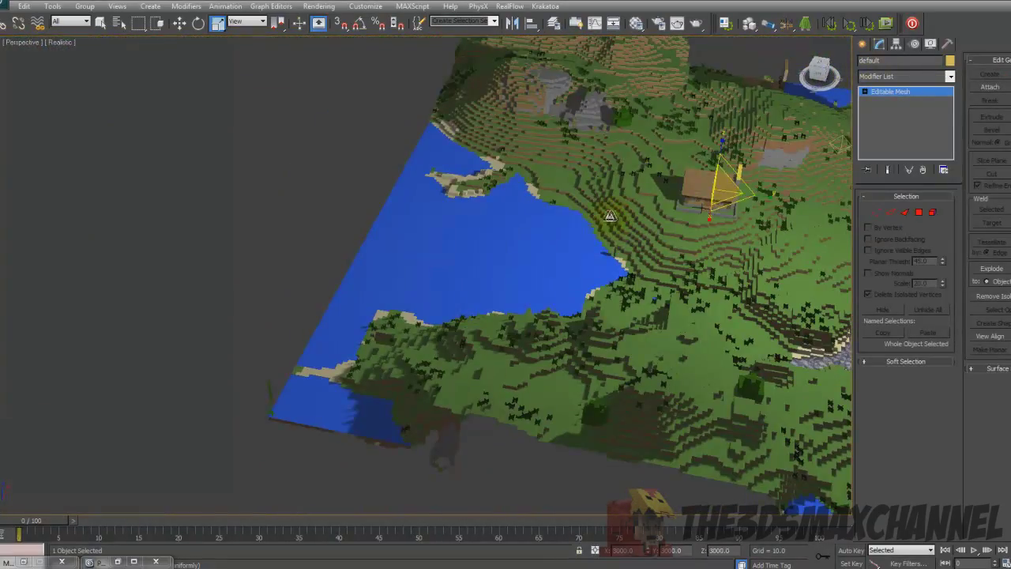
pyautogui.moveTo(632, 204); pyautogui.dragTo(575, 175, button='middle')
pyautogui.scroll(-3, 574, 175)
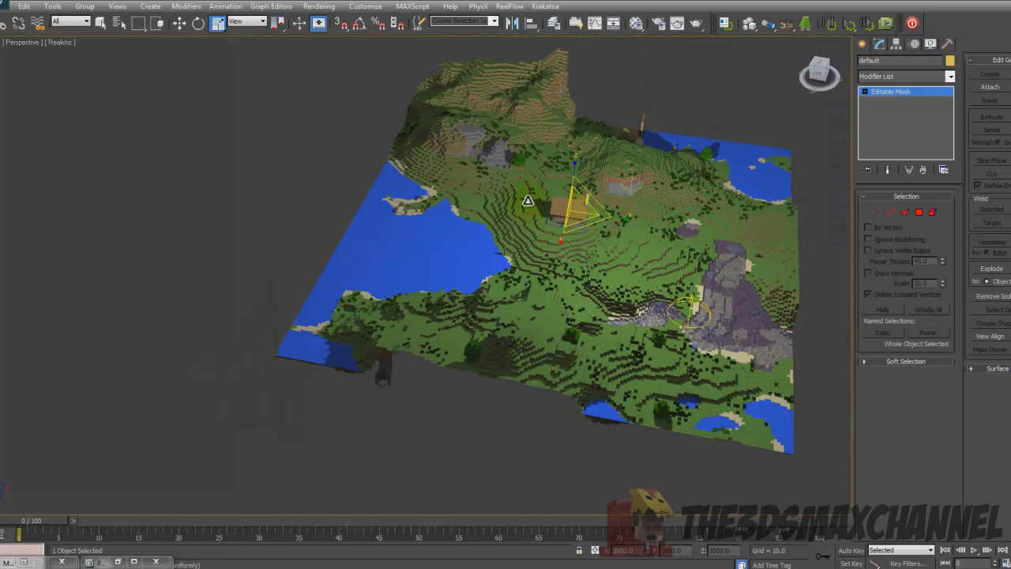
pyautogui.keyDown('alt'); pyautogui.moveTo(555, 282); pyautogui.dragTo(586, 300, button='middle'); pyautogui.keyUp('alt')
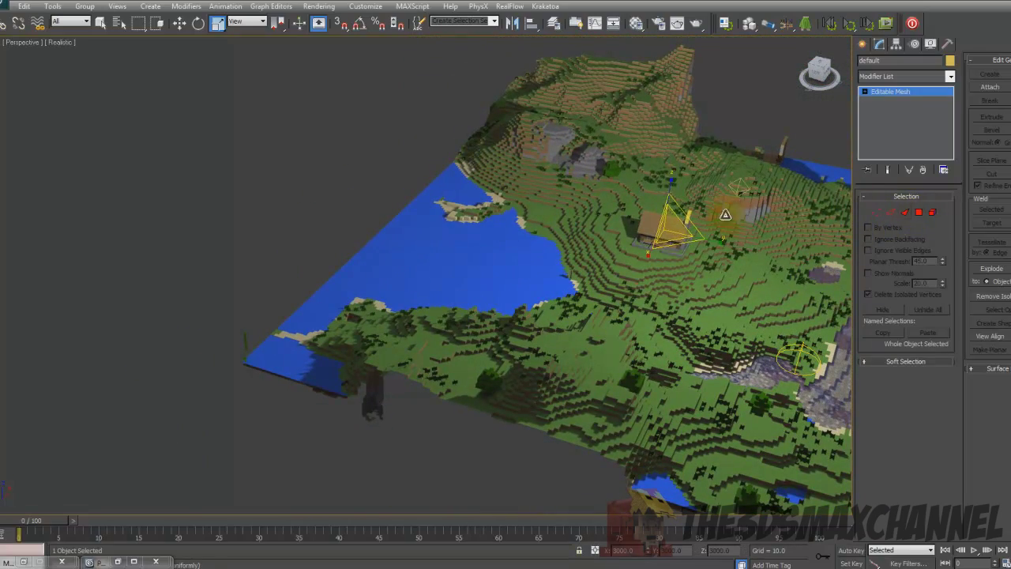
pyautogui.scroll(-5, 559, 219)
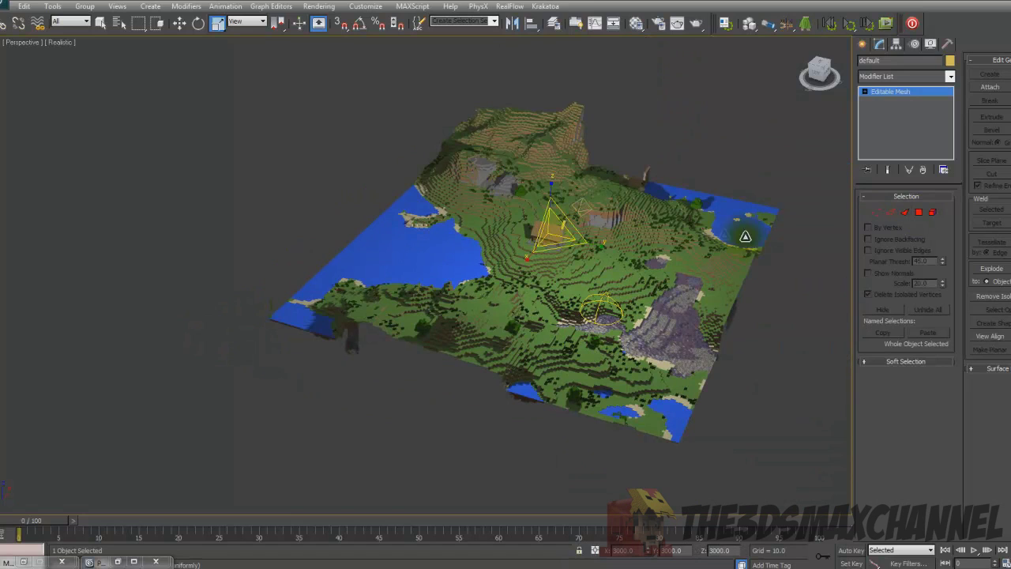
pyautogui.click(918, 213)
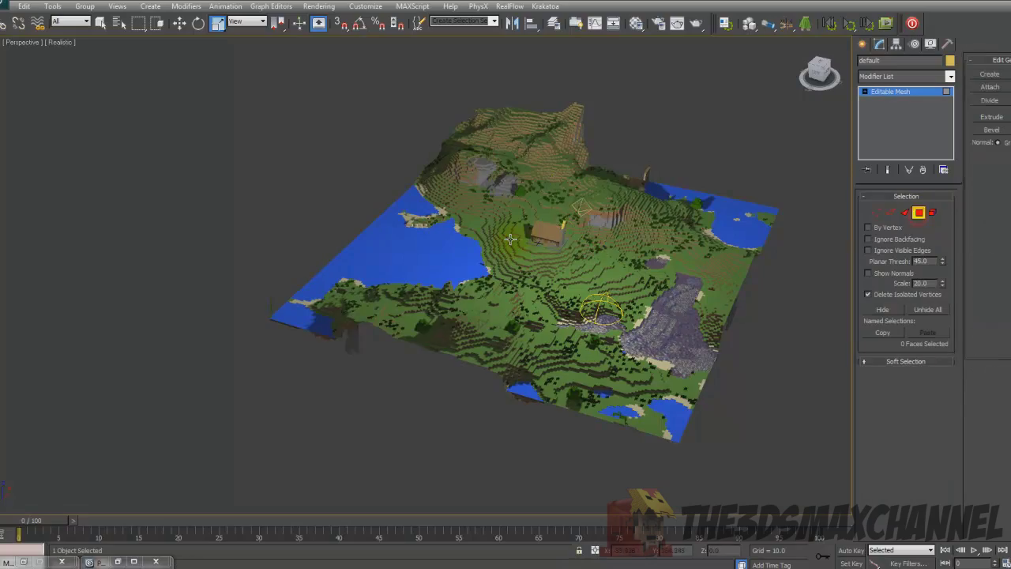
# Step: Show edged faces and select a single water polygon in the large blue lake with the Select Object tool
pyautogui.scroll(6, 537, 232)
pyautogui.scroll(3, 530, 250)
pyautogui.click(100, 23)
pyautogui.scroll(2, 466, 253)
pyautogui.press('F4')
pyautogui.scroll(4, 478, 269)
pyautogui.scroll(-6, 485, 272)
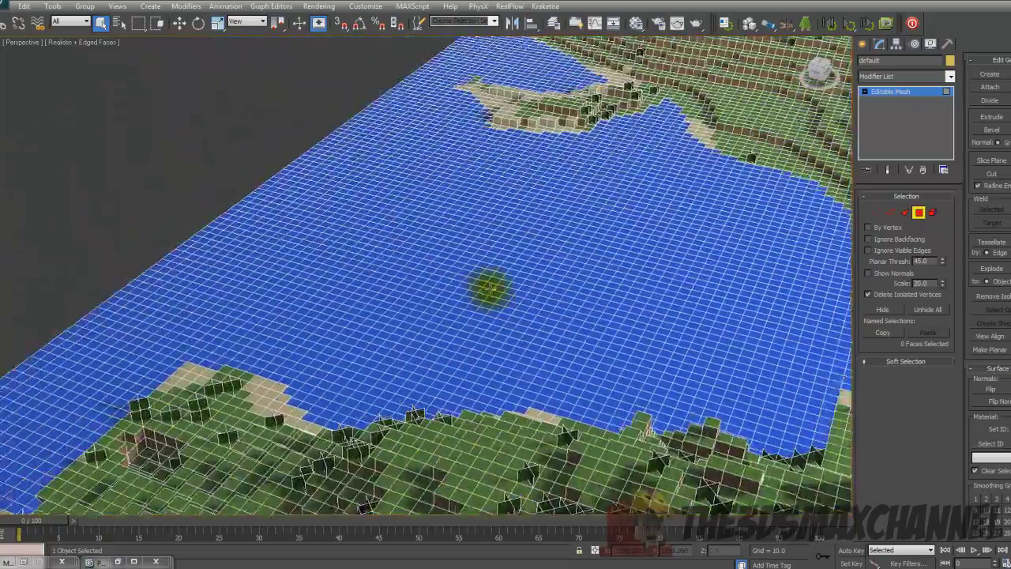
pyautogui.scroll(5, 481, 286)
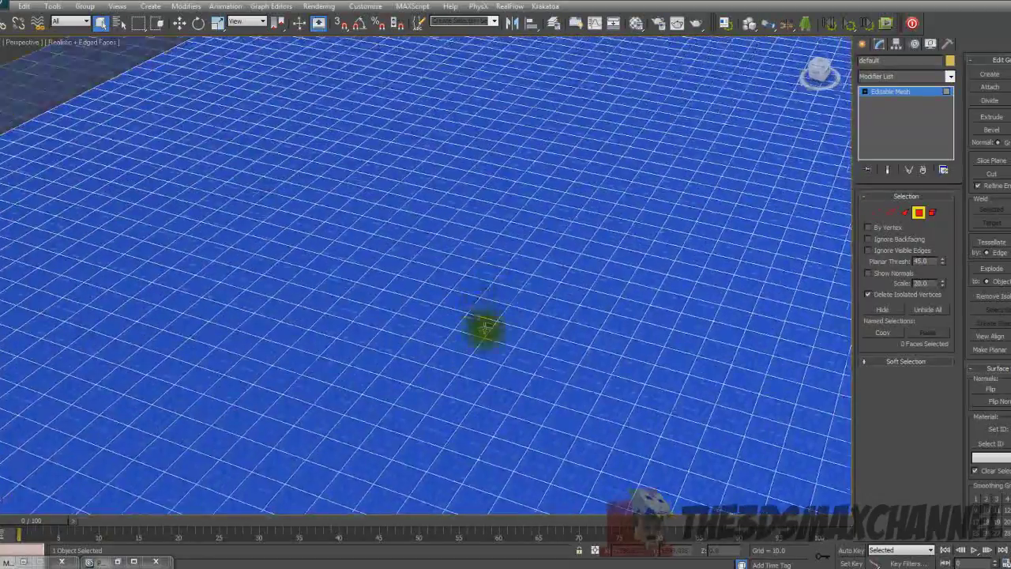
pyautogui.scroll(-4, 498, 284)
pyautogui.scroll(2, 466, 257)
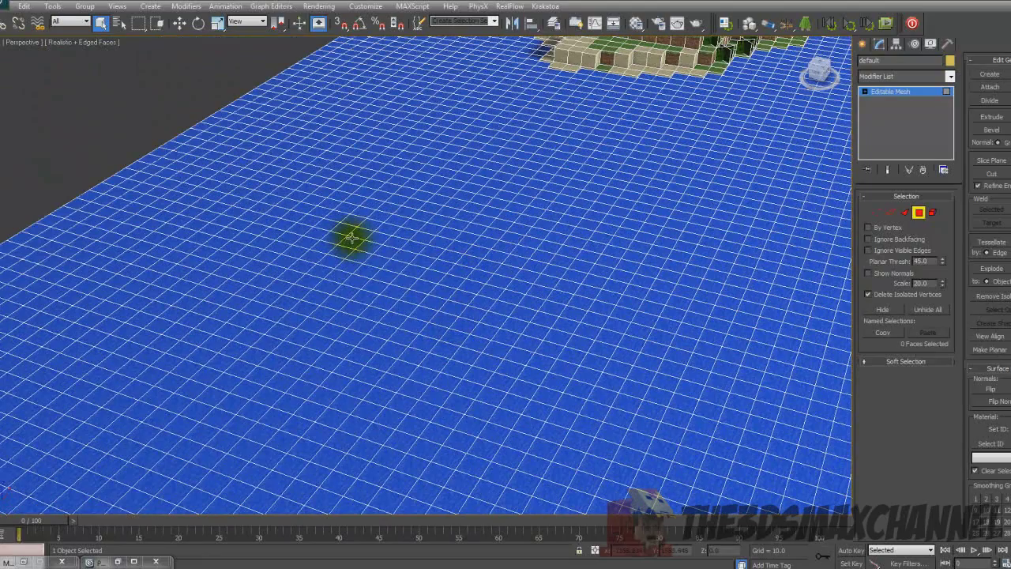
pyautogui.click(371, 261)
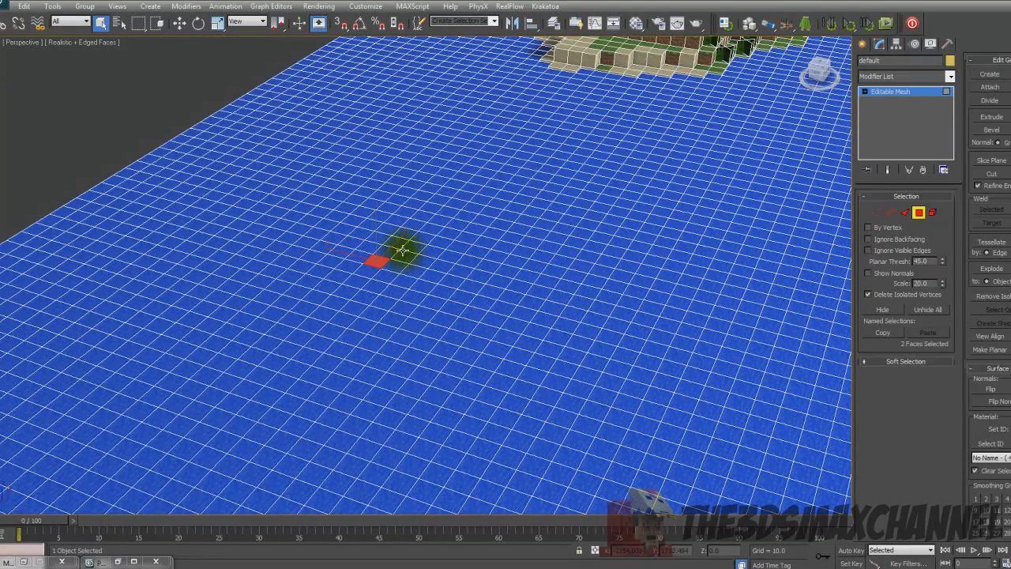
pyautogui.scroll(2, 442, 253)
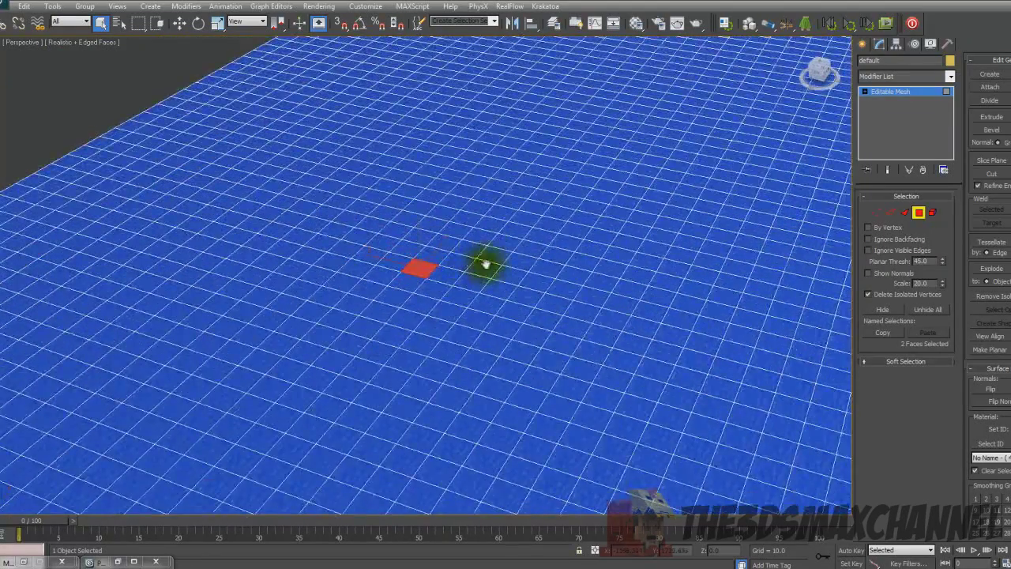
pyautogui.scroll(-2, 513, 265)
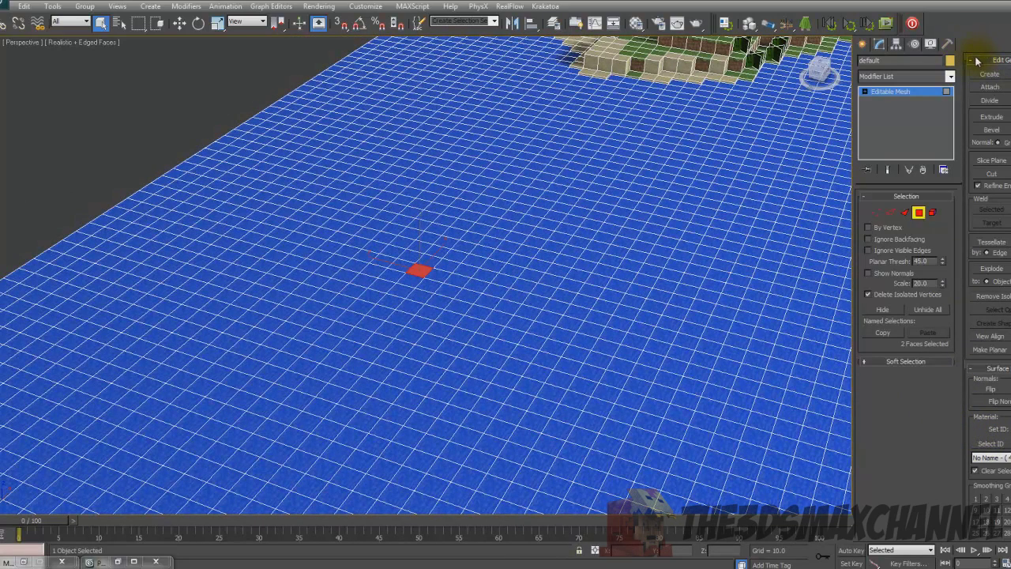
# Step: Collapse the Edit Geometry rollout and select all terrain faces that use material ID 44
pyautogui.moveTo(987, 417); pyautogui.dragTo(978, 338)
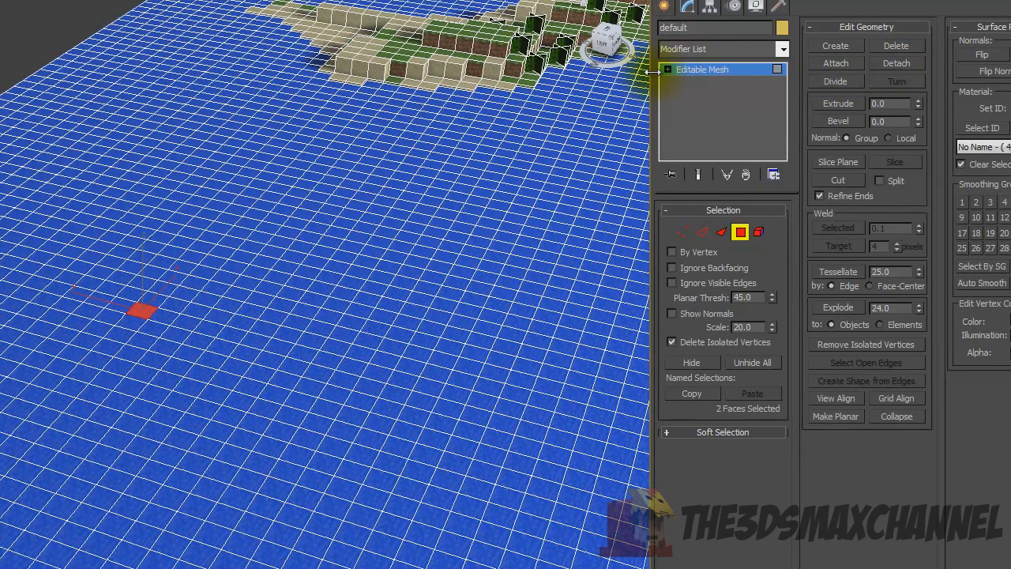
pyautogui.click(877, 27)
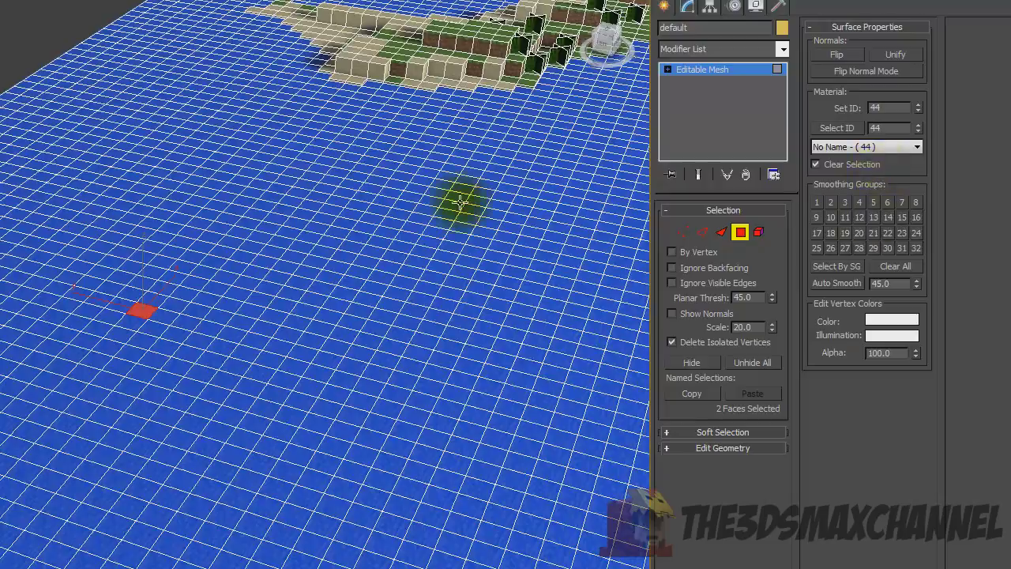
pyautogui.scroll(-2, 460, 201)
pyautogui.scroll(-2, 461, 201)
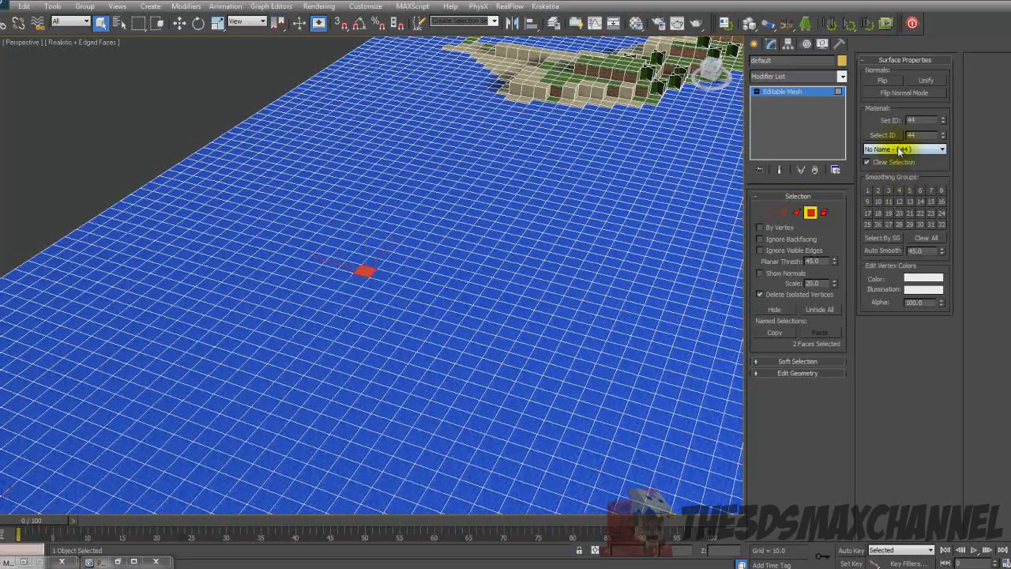
pyautogui.click(899, 149)
pyautogui.click(906, 149)
pyautogui.click(916, 149)
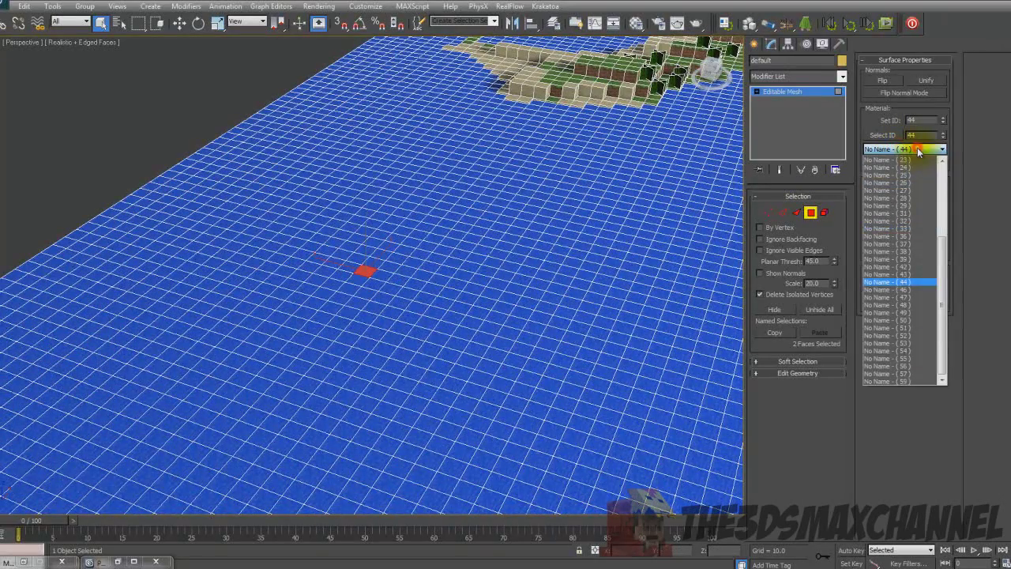
pyautogui.click(886, 283)
pyautogui.scroll(-8, 462, 248)
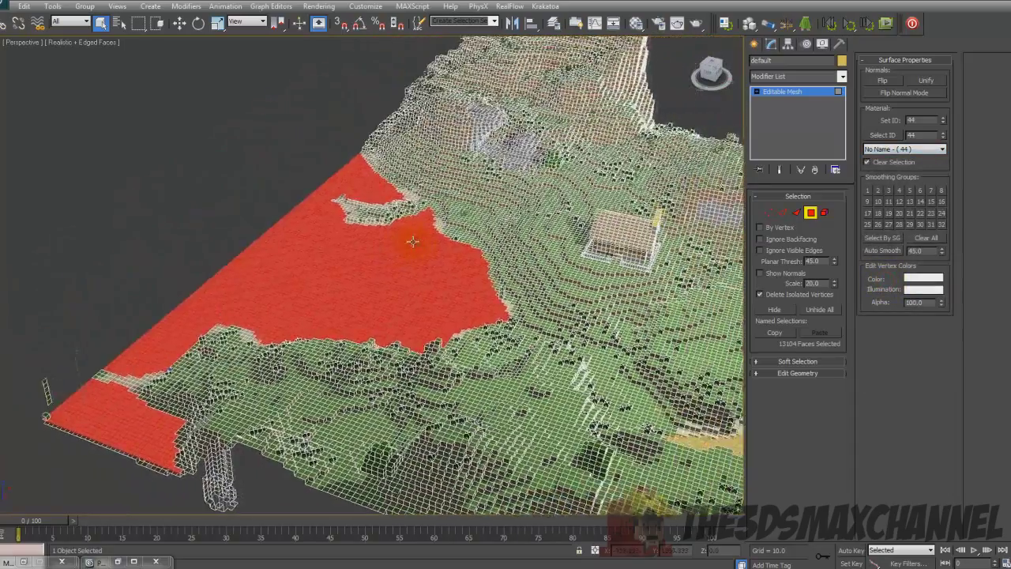
# Step: Deselect the water faces at the terrain's far corner and near edge, keeping the large lake and its adjoining corner area selected
pyautogui.scroll(-5, 434, 237)
pyautogui.keyDown('alt'); pyautogui.moveTo(463, 232); pyautogui.dragTo(442, 171, button='middle'); pyautogui.keyUp('alt')
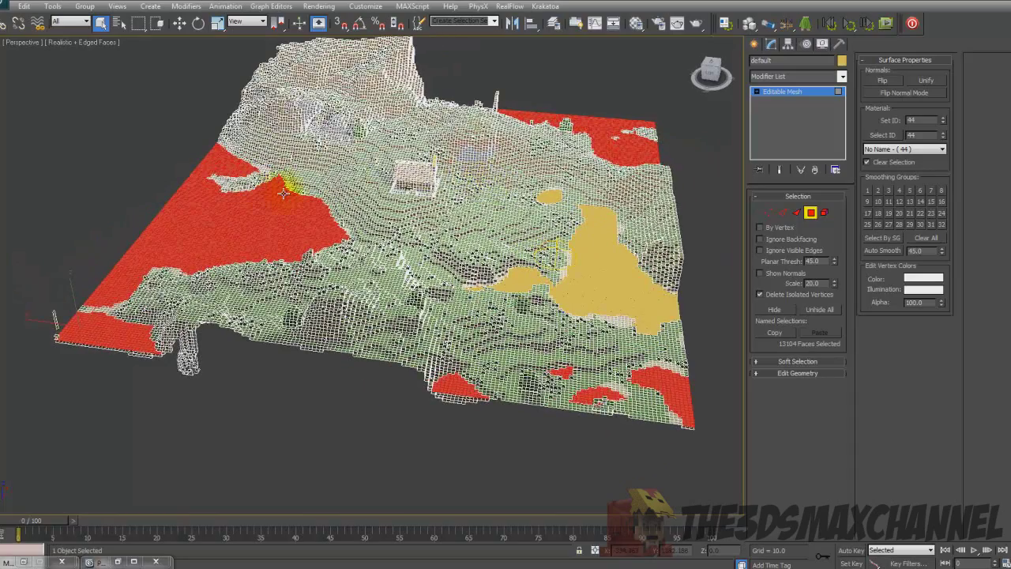
pyautogui.keyDown('alt'); pyautogui.moveTo(282, 191); pyautogui.dragTo(259, 181, button='middle'); pyautogui.keyUp('alt')
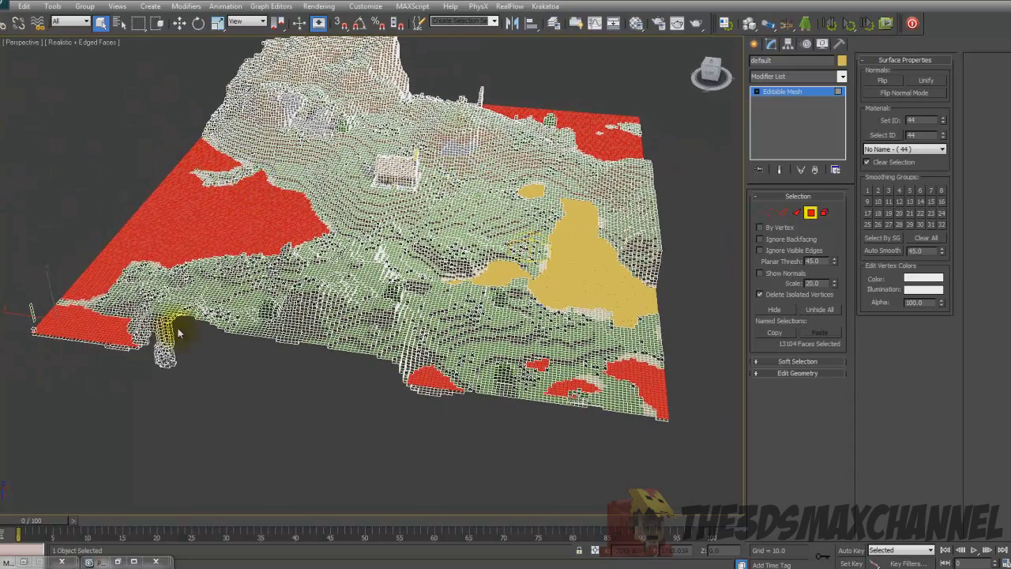
pyautogui.scroll(-3, 651, 116)
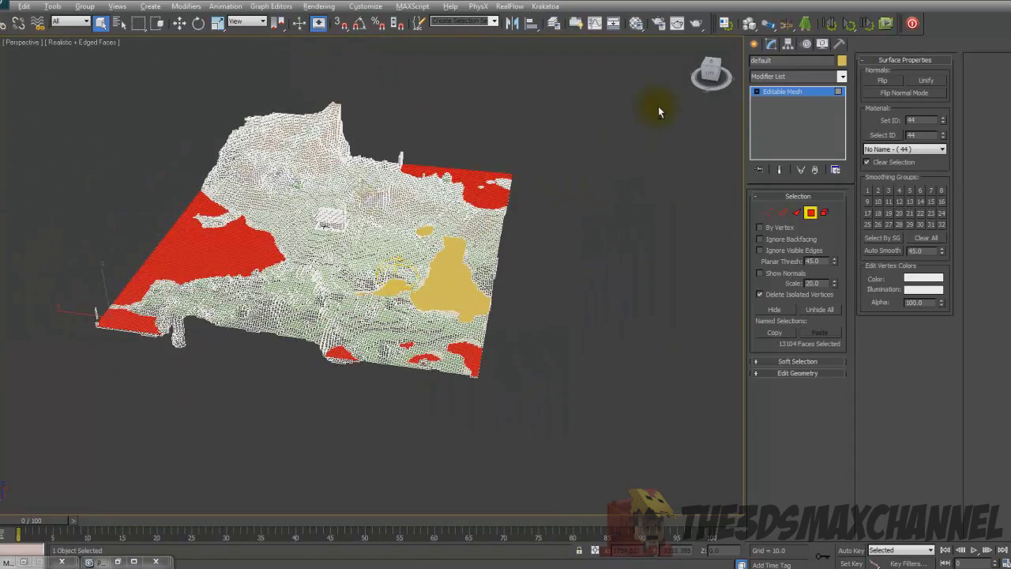
pyautogui.moveTo(660, 108)
pyautogui.mouseDown()
pyautogui.moveTo(510, 318)
pyautogui.moveTo(316, 421)
pyautogui.moveTo(327, 411)
pyautogui.mouseUp()
pyautogui.click(362, 340)
pyautogui.moveTo(364, 338)
pyautogui.keyDown('alt'); pyautogui.mouseDown(button='middle')
pyautogui.moveTo(515, 346)
pyautogui.moveTo(476, 289)
pyautogui.moveTo(455, 299)
pyautogui.moveTo(476, 264)
pyautogui.mouseUp(button='middle'); pyautogui.keyUp('alt')
pyautogui.scroll(4, 537, 351)
# Step: Detach the selected lake faces as a separate object named Water and exit the Polygon sub-object level
pyautogui.click(773, 389)
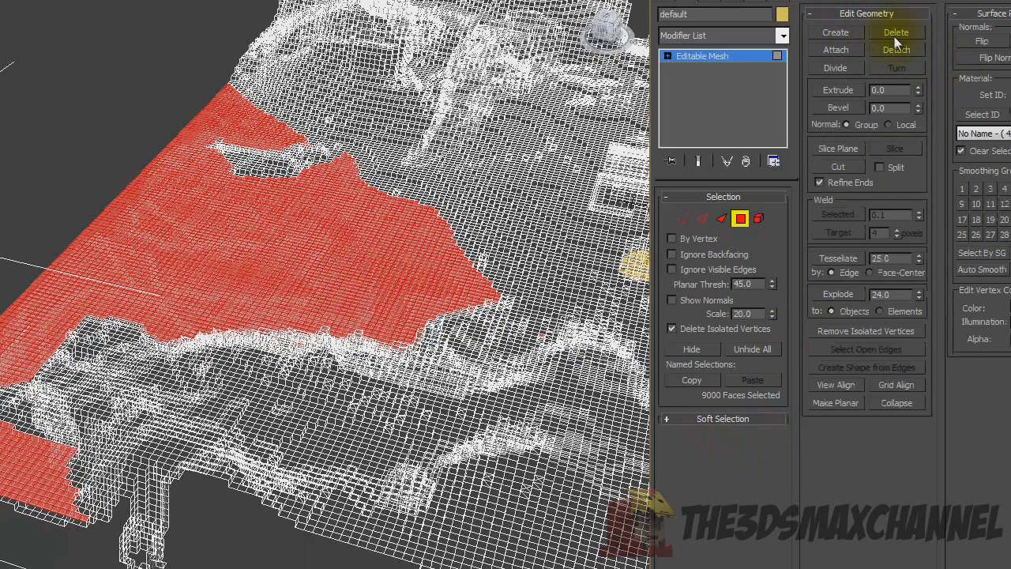
pyautogui.click(882, 51)
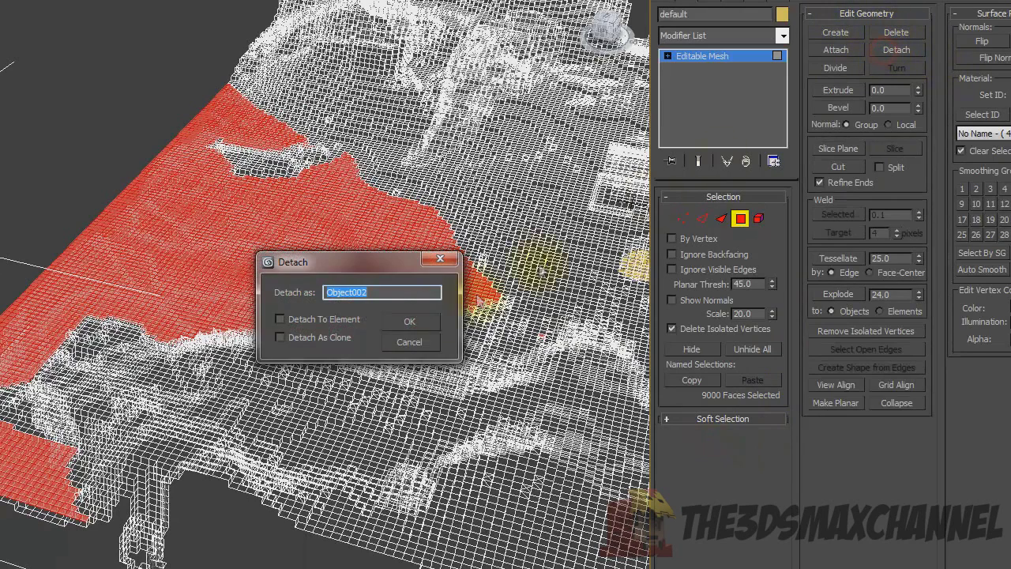
pyautogui.write('Water')
pyautogui.click(414, 321)
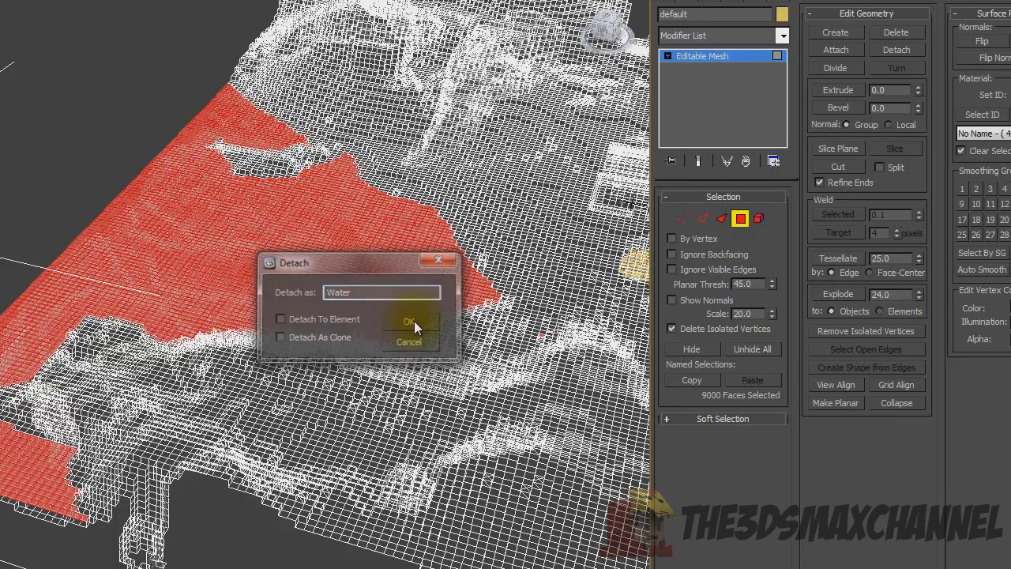
pyautogui.click(739, 220)
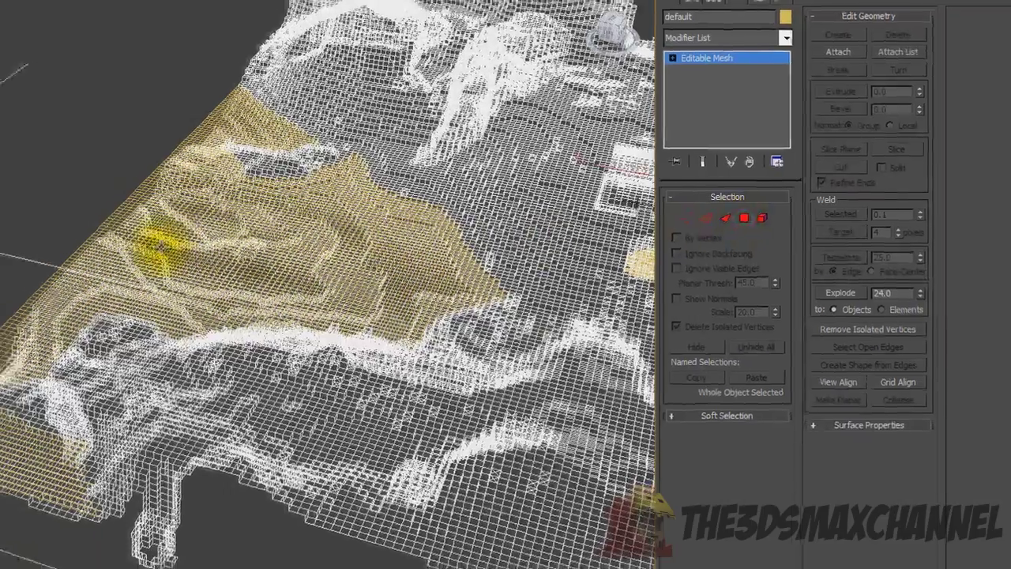
# Step: Select the detached Water object and switch the viewport from wireframe to shaded display
pyautogui.click(146, 248)
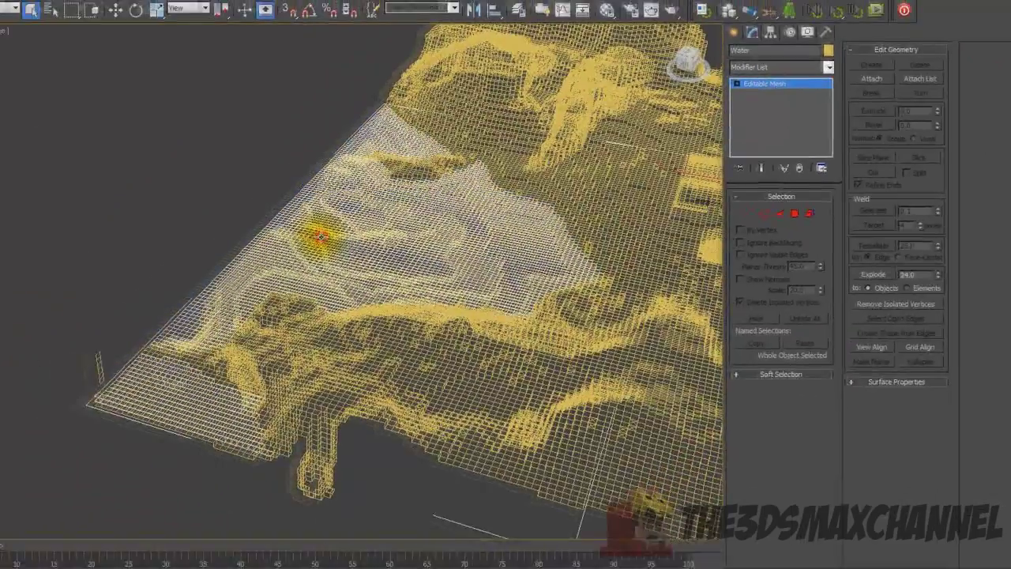
pyautogui.scroll(3, 372, 227)
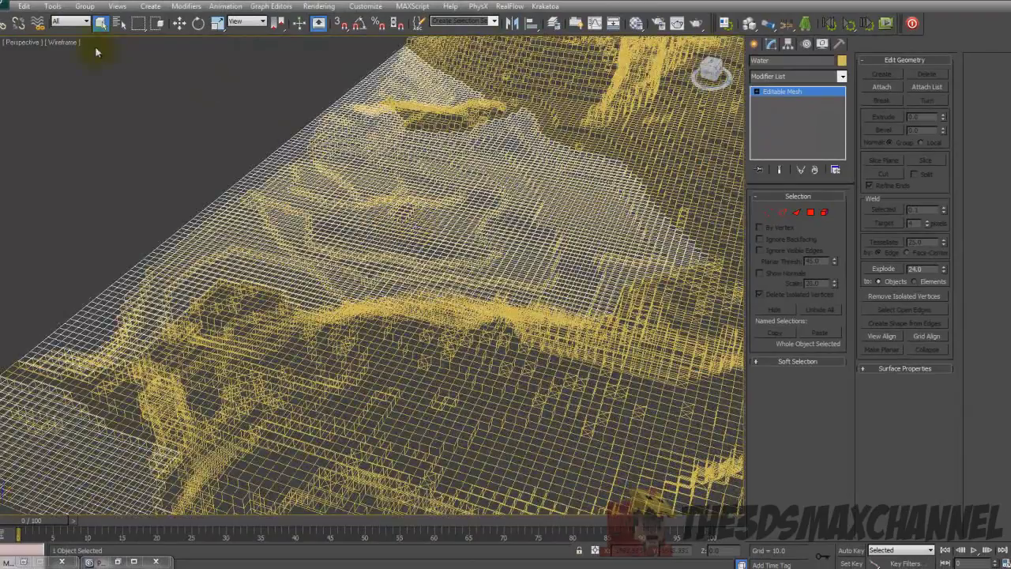
pyautogui.click(66, 42)
pyautogui.click(78, 70)
pyautogui.moveTo(439, 156)
pyautogui.mouseDown(button='middle')
pyautogui.moveTo(428, 194)
pyautogui.moveTo(363, 226)
pyautogui.moveTo(429, 153)
pyautogui.mouseUp(button='middle')
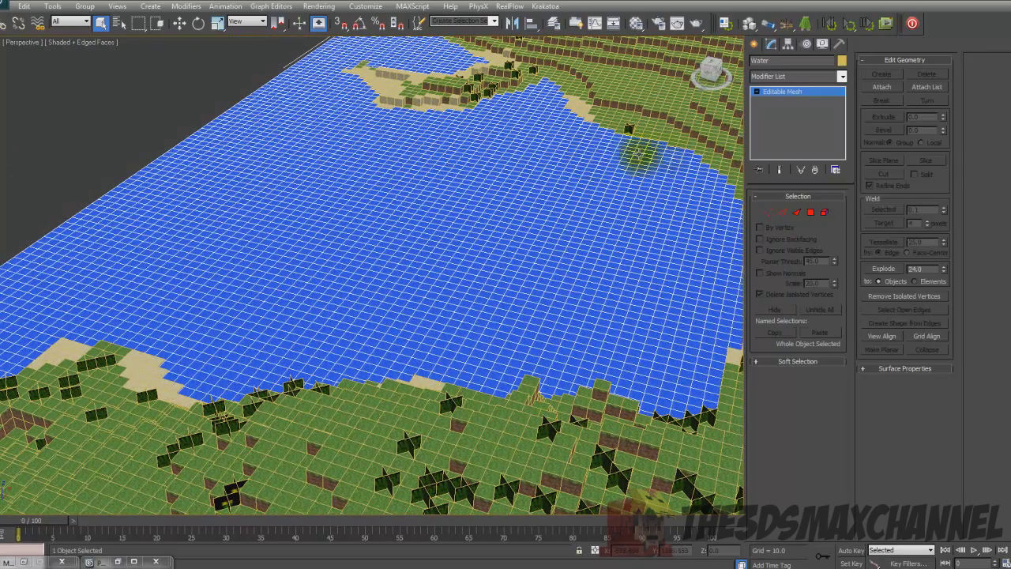
pyautogui.moveTo(524, 165); pyautogui.dragTo(582, 163, button='middle')
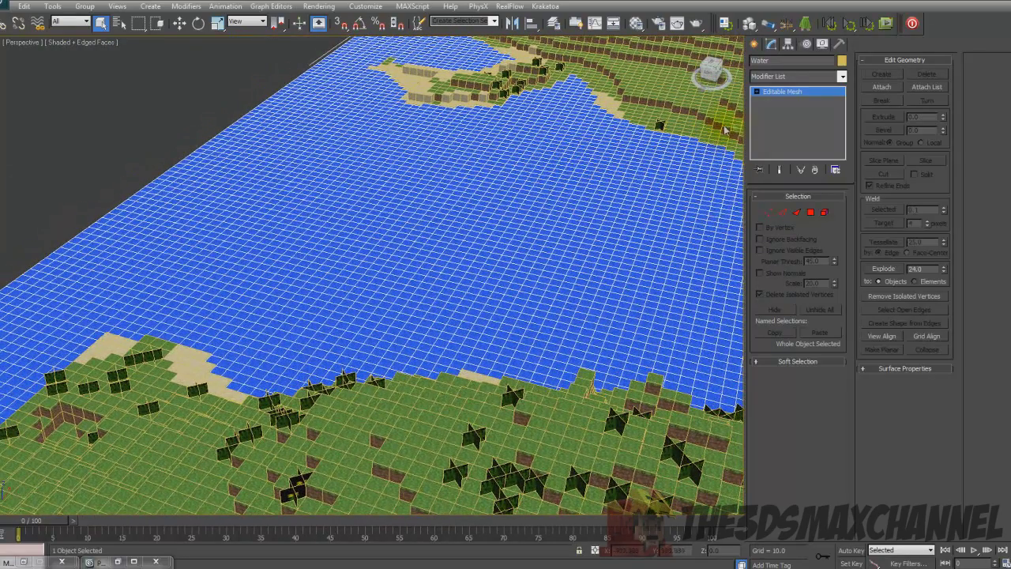
# Step: Convert the Water object to an Editable Poly
pyautogui.rightClick(455, 199)
pyautogui.moveTo(542, 309)
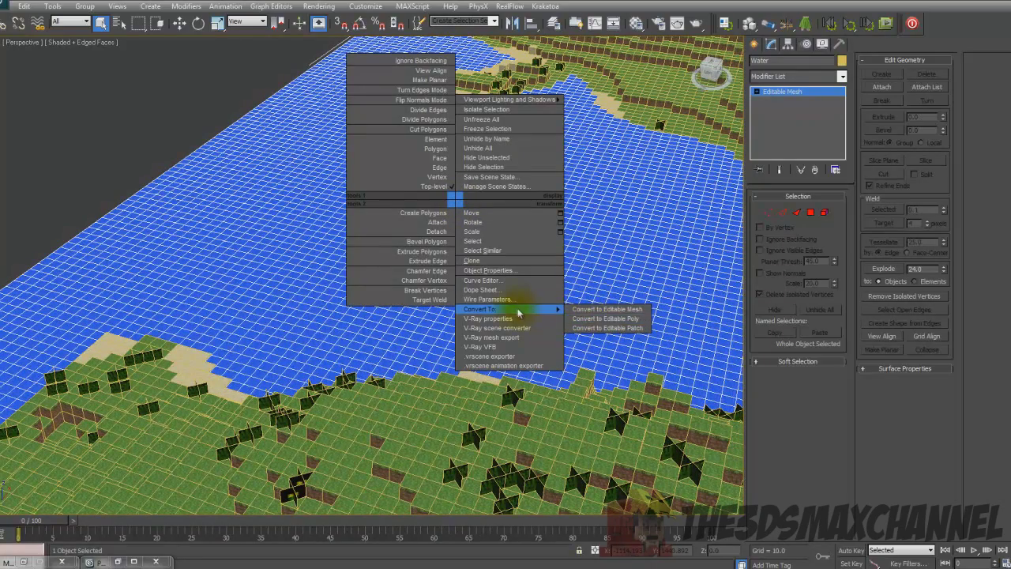
pyautogui.click(605, 319)
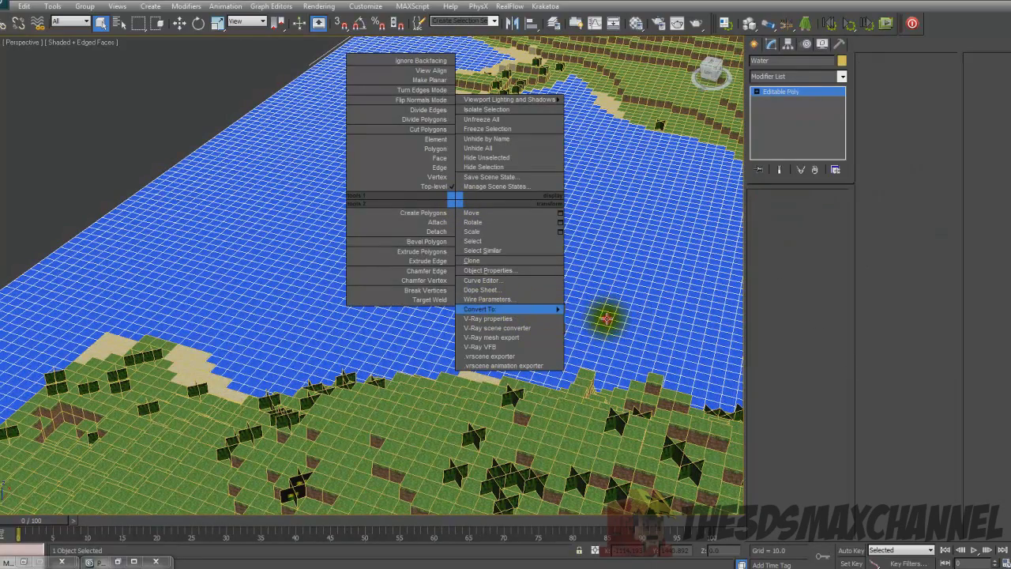
pyautogui.scroll(-5, 601, 309)
pyautogui.scroll(5, 609, 303)
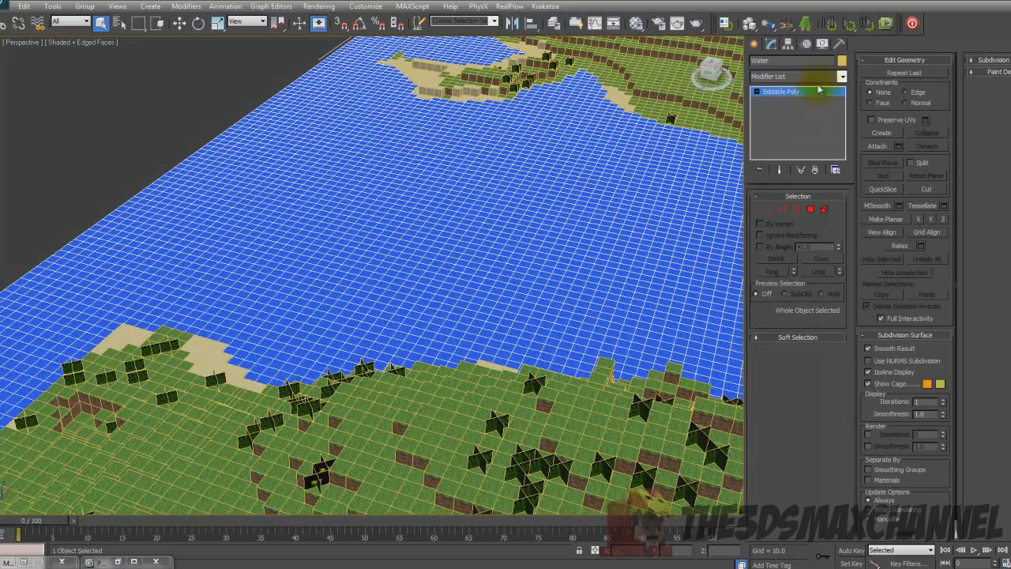
# Step: Add a Tessellate modifier to the Water object and set it to operate on polygons
pyautogui.click(780, 76)
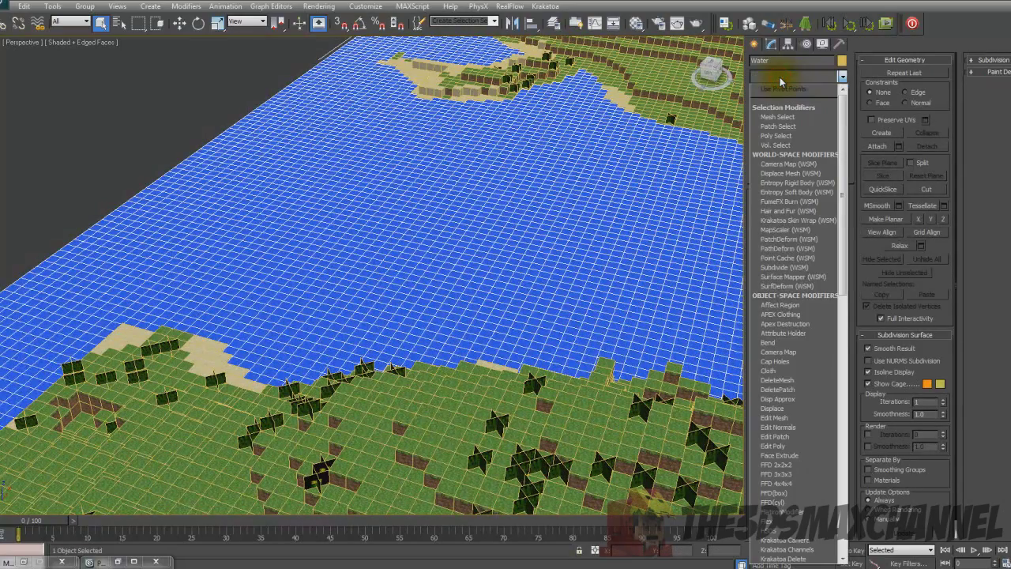
pyautogui.write('t')
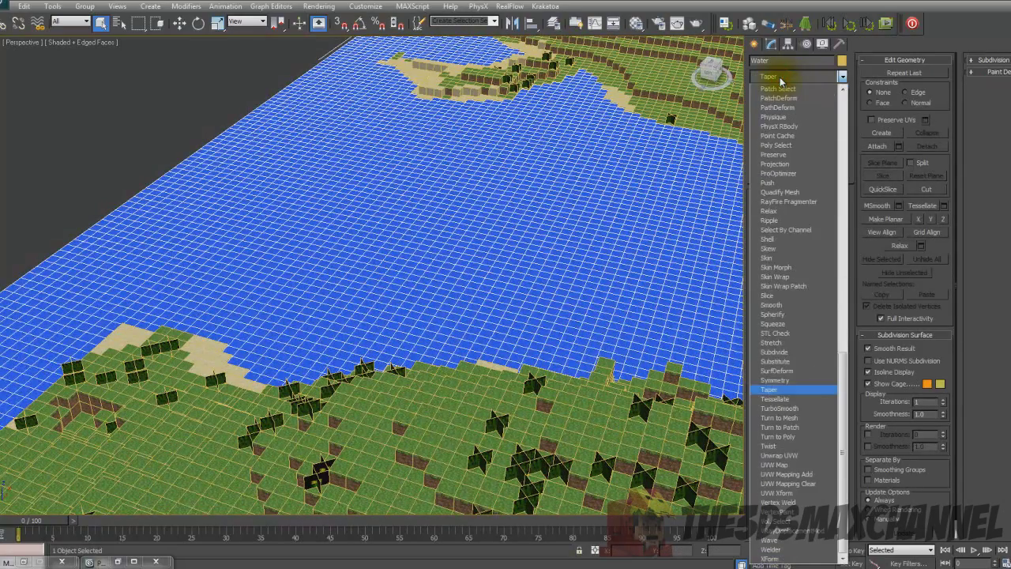
pyautogui.click(778, 399)
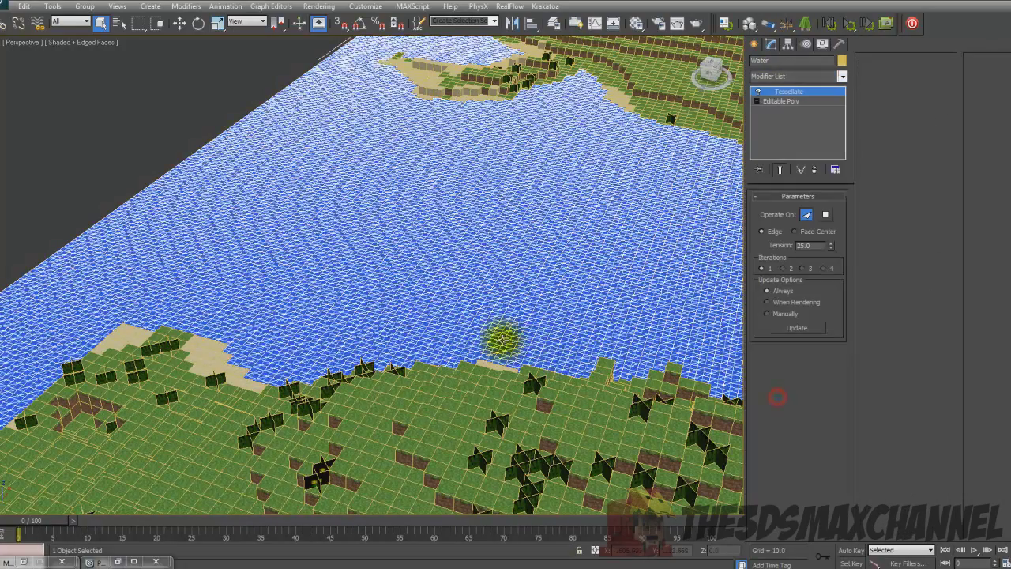
pyautogui.scroll(-5, 524, 322)
pyautogui.scroll(8, 524, 323)
pyautogui.press('F4')
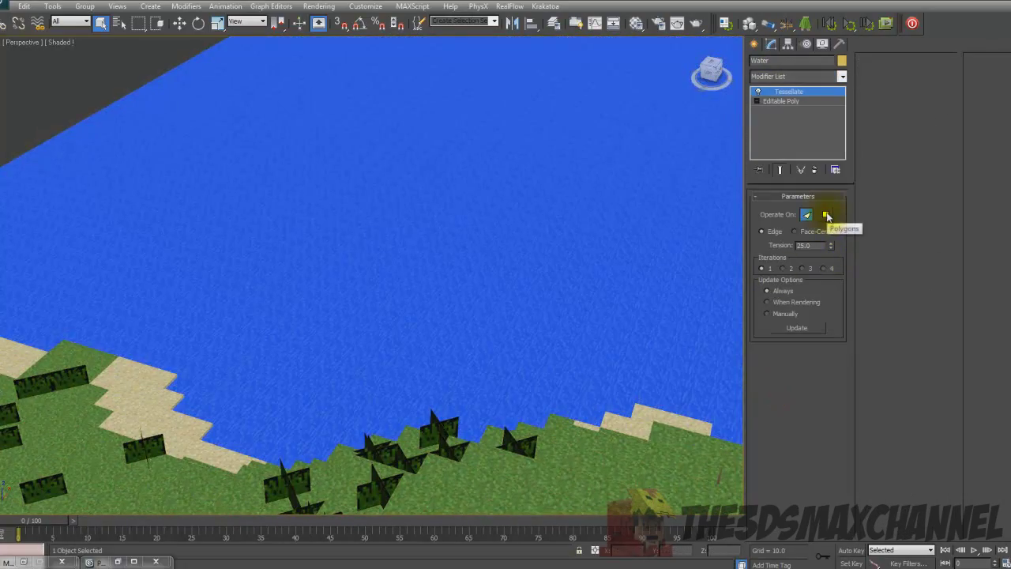
pyautogui.click(826, 213)
pyautogui.scroll(-4, 541, 214)
pyautogui.press('F4')
pyautogui.scroll(6, 436, 247)
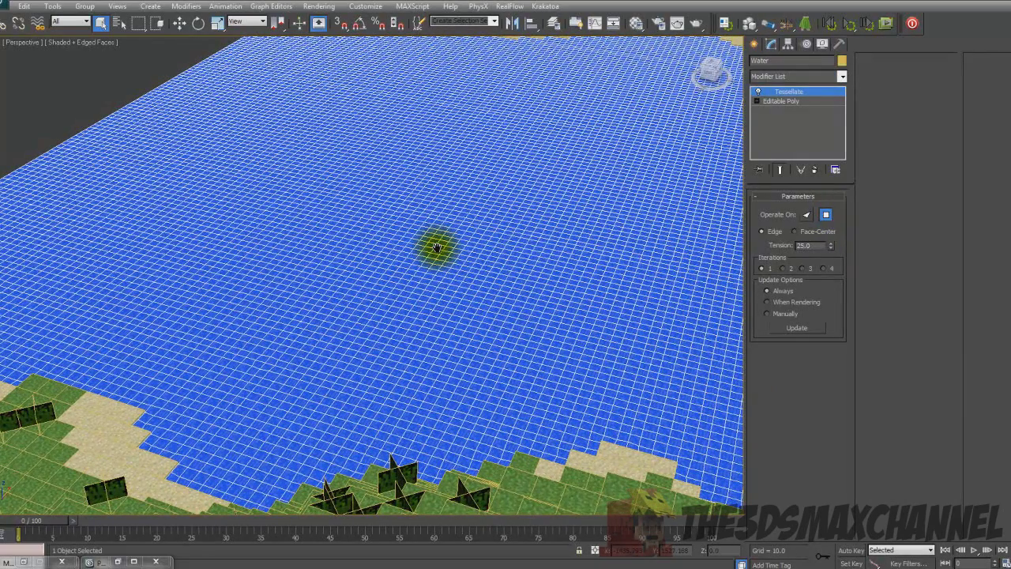
# Step: Examine the tessellated water's mesh density against the surrounding terrain, with edged faces shown and hidden
pyautogui.scroll(-4, 436, 247)
pyautogui.scroll(8, 463, 221)
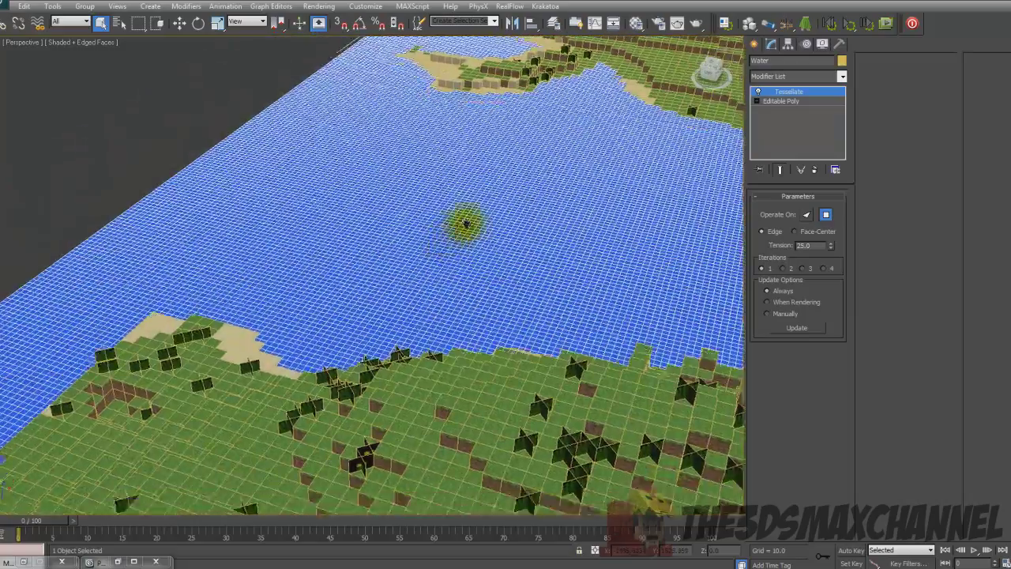
pyautogui.press('F4')
pyautogui.press('F4')
pyautogui.scroll(-4, 486, 171)
pyautogui.scroll(5, 474, 176)
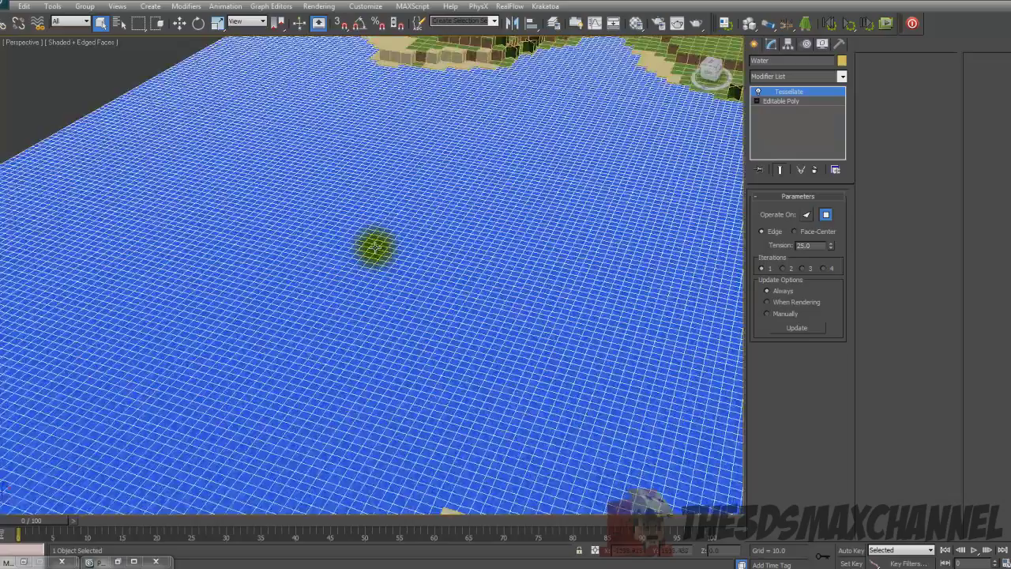
pyautogui.scroll(-4, 372, 244)
pyautogui.scroll(4, 345, 163)
pyautogui.press('F4')
pyautogui.scroll(3, 397, 229)
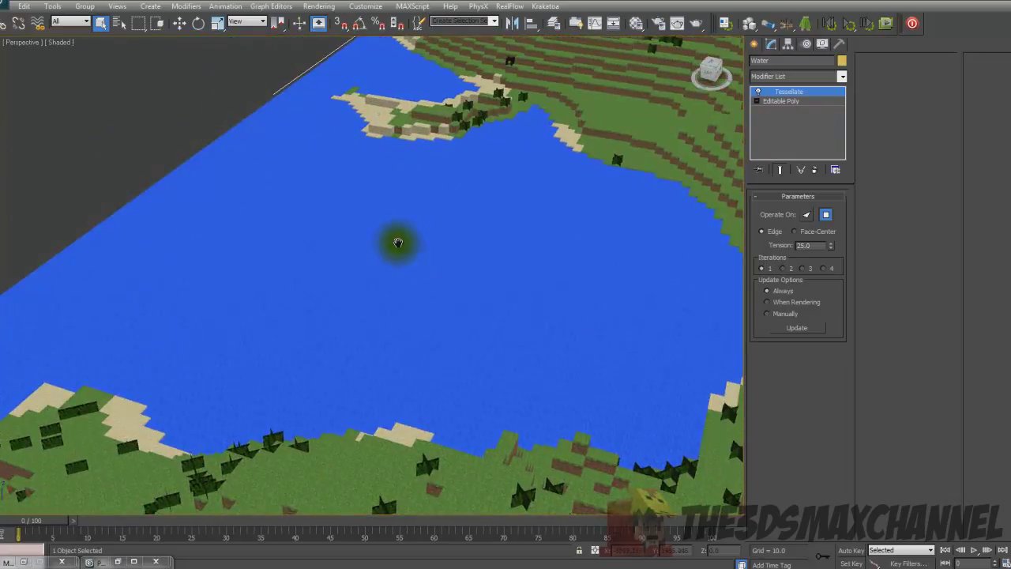
pyautogui.scroll(-3, 442, 312)
pyautogui.scroll(4, 386, 289)
pyautogui.press('F4')
pyautogui.scroll(-3, 394, 237)
pyautogui.press('F3')
pyautogui.press('F3')
pyautogui.press('F4')
pyautogui.scroll(5, 377, 229)
pyautogui.press('F4')
pyautogui.scroll(-4, 376, 230)
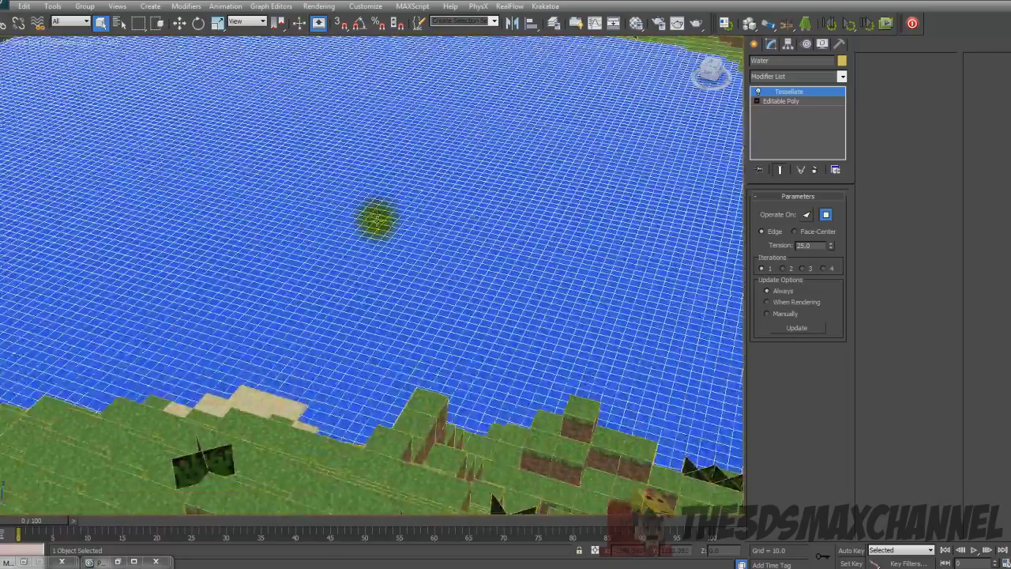
pyautogui.press('F4')
pyautogui.press('F4')
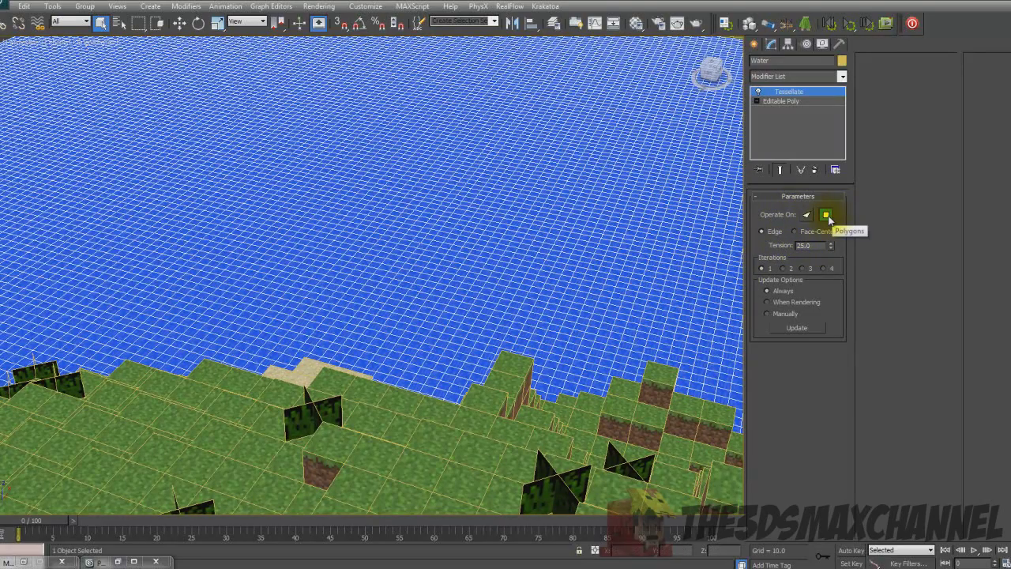
# Step: Set the Tessellate tension to 0, keeping the modifier operating on polygons
pyautogui.click(827, 214)
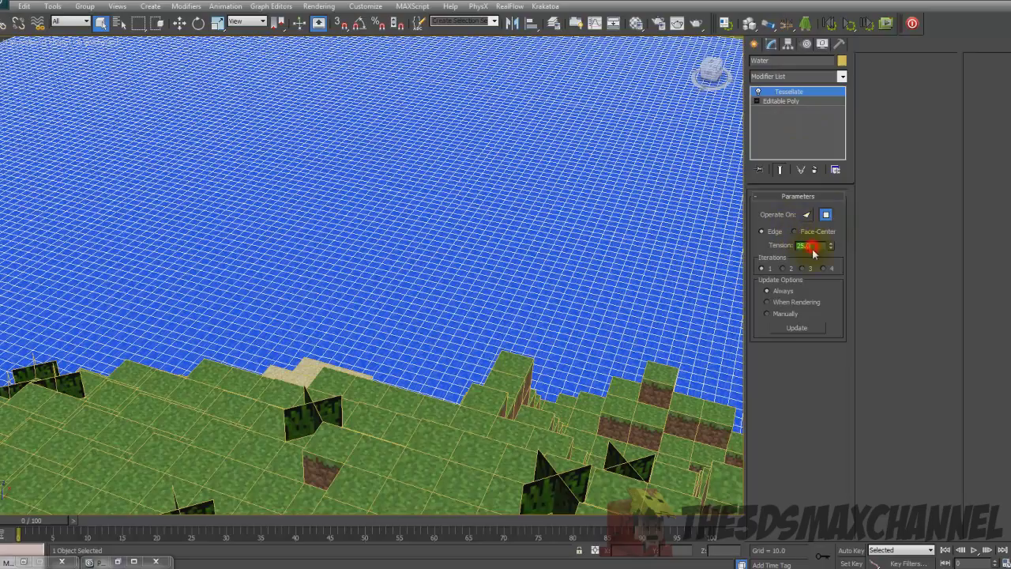
pyautogui.scroll(-5, 513, 232)
pyautogui.scroll(6, 525, 230)
pyautogui.scroll(-3, 522, 230)
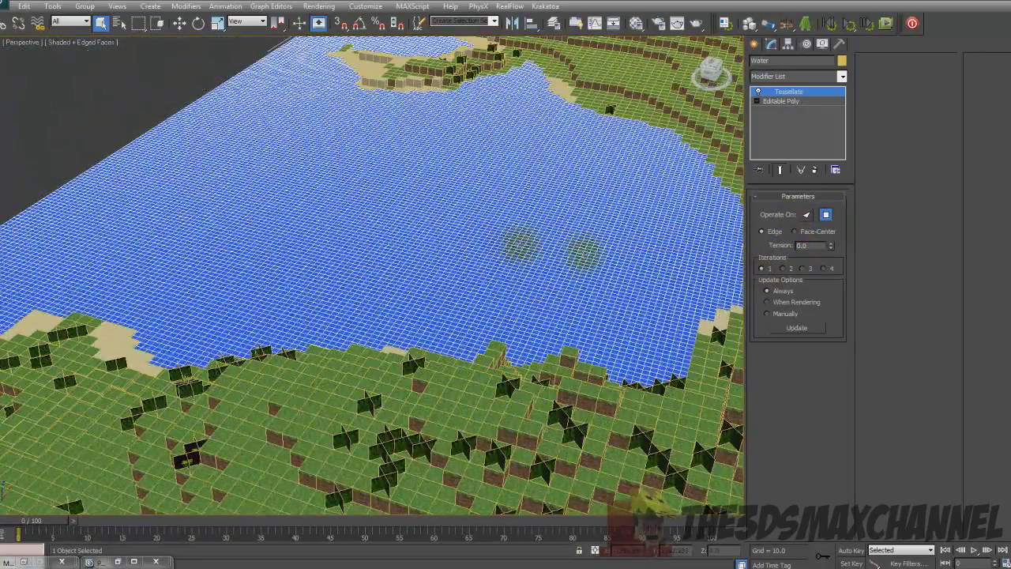
pyautogui.scroll(5, 542, 266)
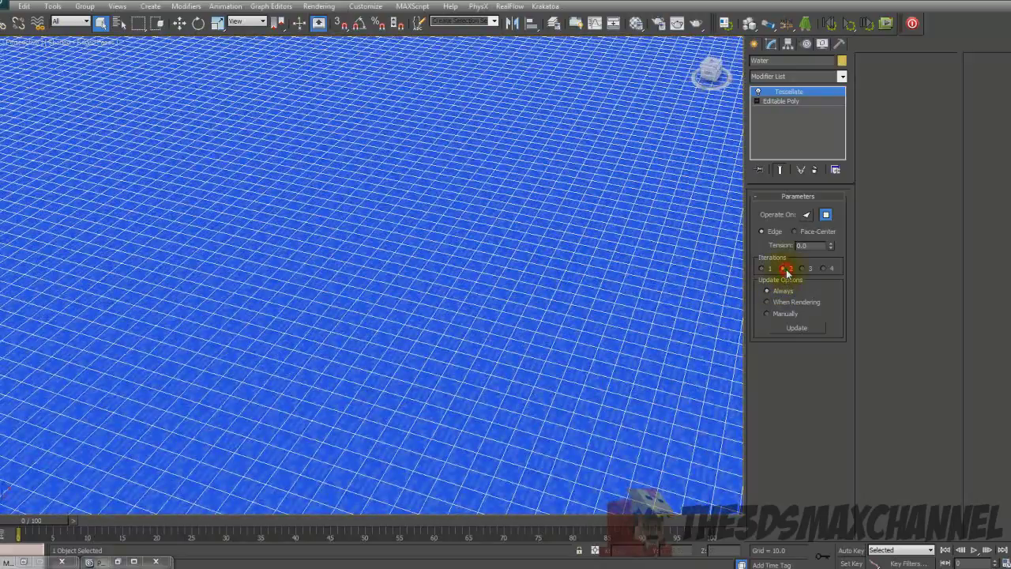
# Step: Try 2 Tessellate iterations on the water and inspect the denser mesh with edged faces shown and hidden
pyautogui.scroll(-6, 550, 267)
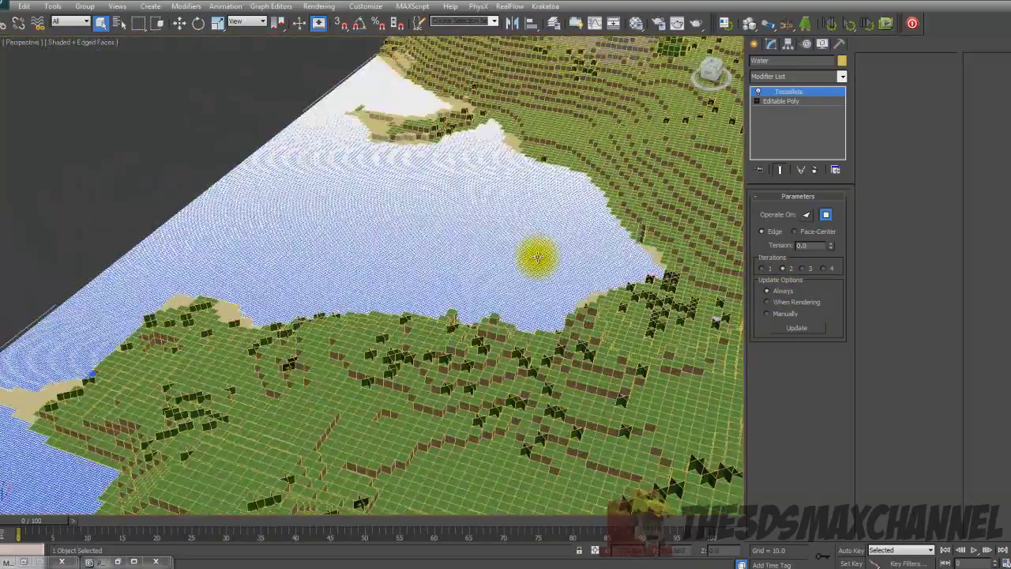
pyautogui.scroll(3, 534, 252)
pyautogui.press('F4')
pyautogui.scroll(3, 532, 255)
pyautogui.press('F4')
pyautogui.scroll(-4, 528, 252)
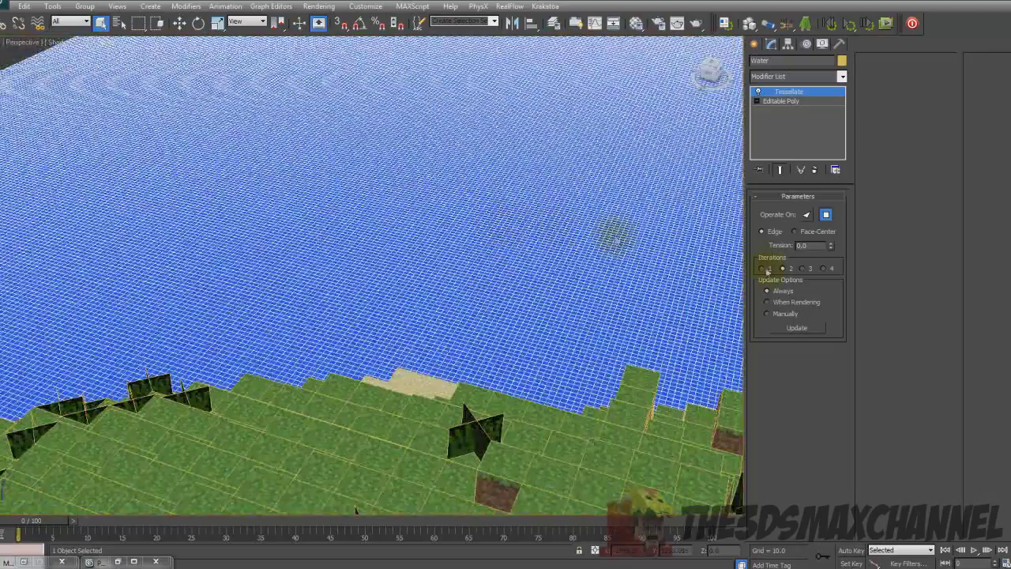
# Step: Set the Tessellate iterations to 1 and check the water's mesh density up close and from afar
pyautogui.click(766, 268)
pyautogui.scroll(-5, 560, 241)
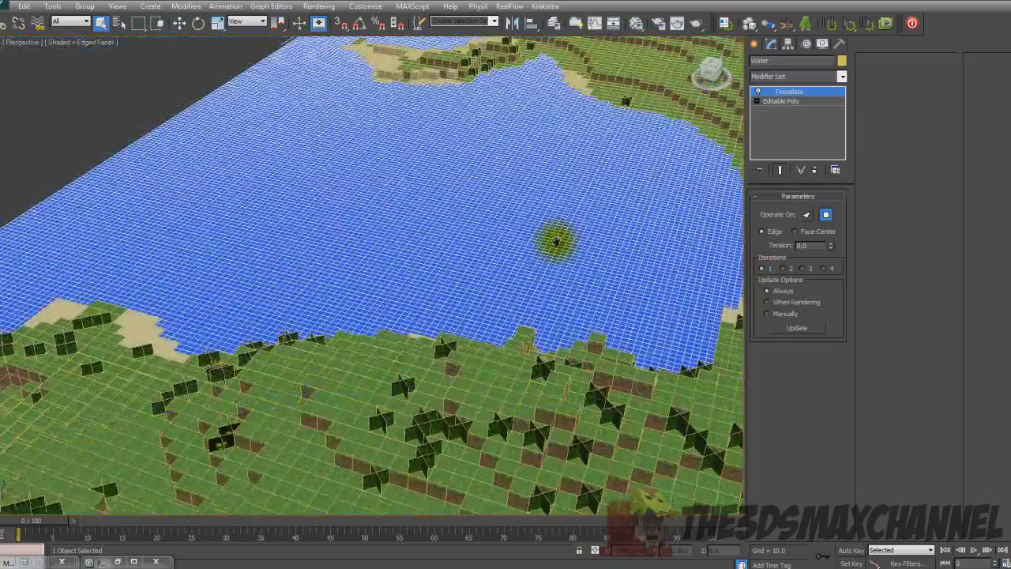
pyautogui.scroll(3, 496, 230)
pyautogui.scroll(-5, 486, 221)
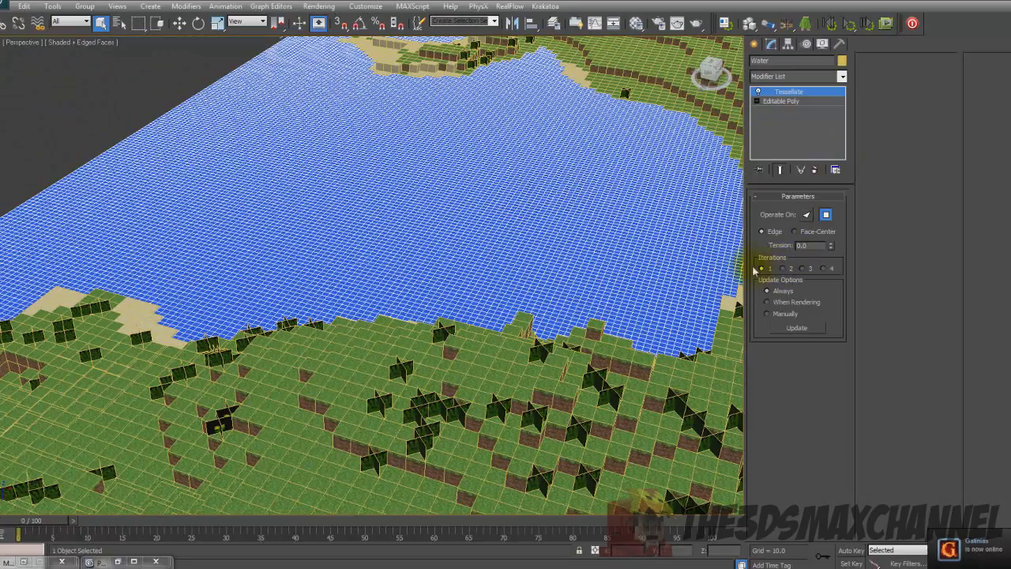
pyautogui.scroll(3, 510, 235)
pyautogui.scroll(-4, 463, 260)
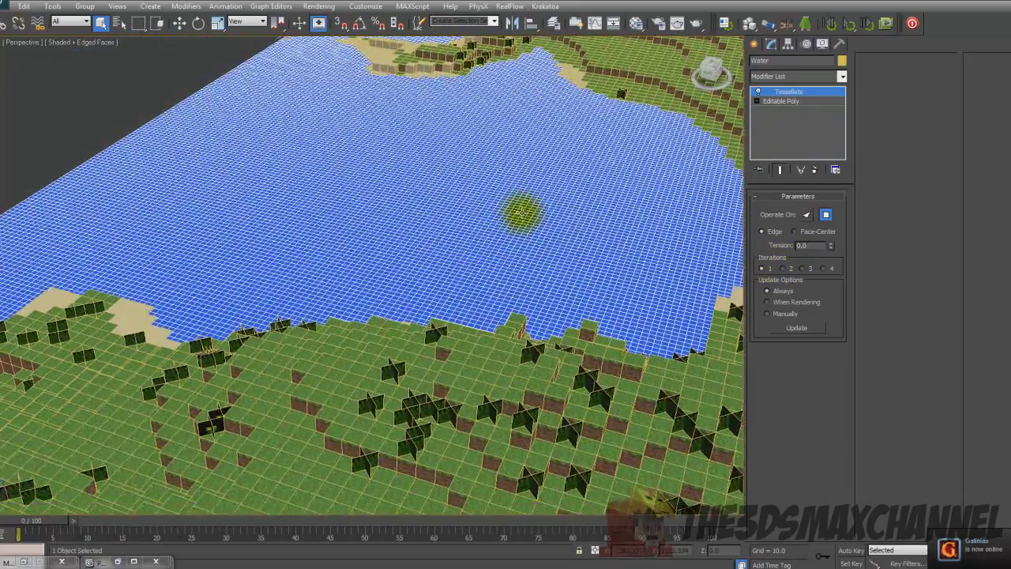
pyautogui.scroll(4, 598, 207)
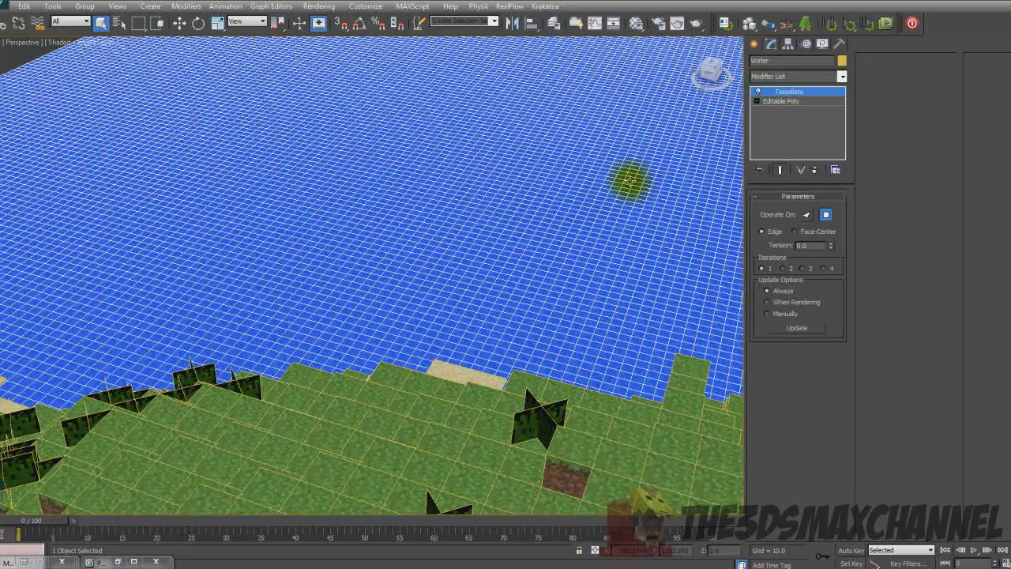
# Step: Add a Displace modifier to the water above its Tessellate modifier
pyautogui.click(756, 75)
pyautogui.click(782, 77)
pyautogui.click(782, 76)
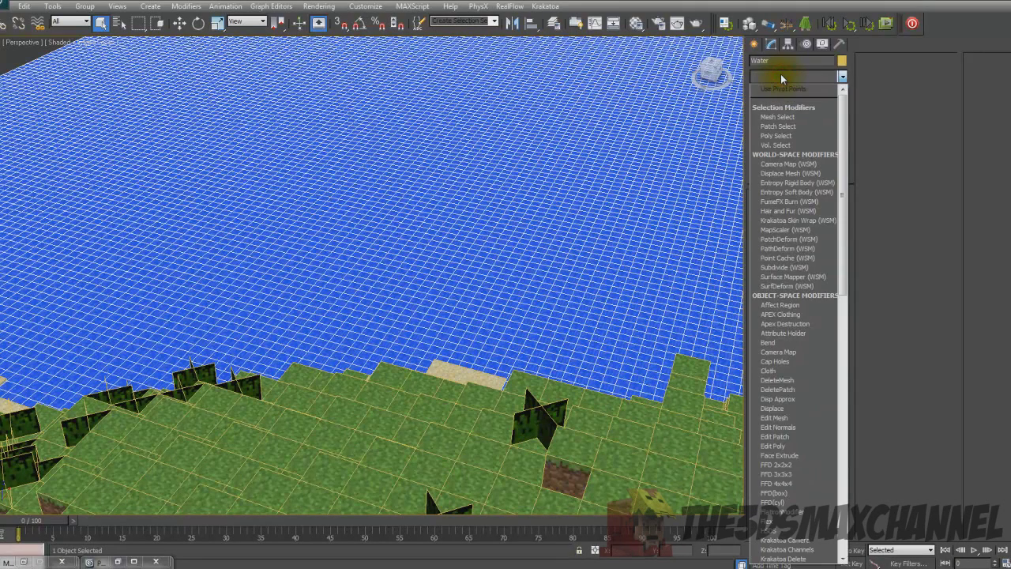
pyautogui.press('d')
pyautogui.scroll(-8, 782, 95)
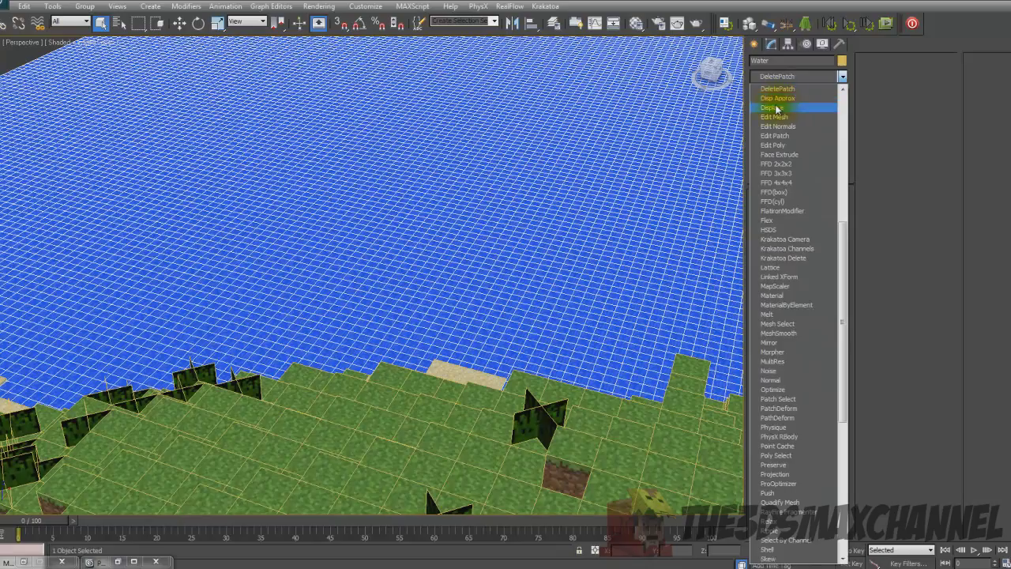
pyautogui.click(775, 107)
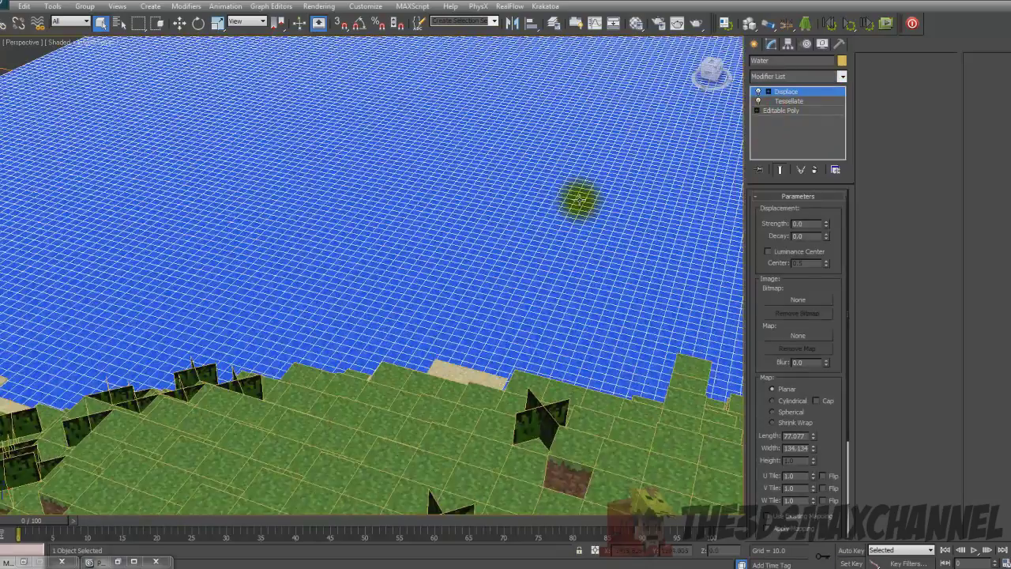
# Step: Look over the tessellated water and its shoreline up close and from afar before setting up the displacement
pyautogui.scroll(-5, 515, 220)
pyautogui.scroll(6, 450, 219)
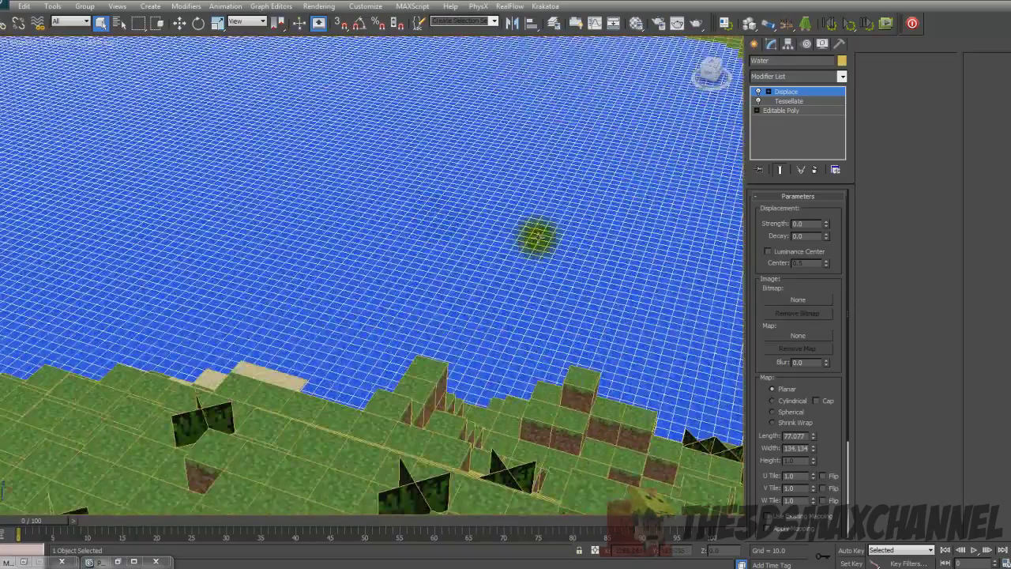
pyautogui.scroll(-2, 537, 235)
pyautogui.scroll(-1, 754, 221)
pyautogui.scroll(1, 754, 217)
pyautogui.scroll(-2, 519, 242)
pyautogui.scroll(4, 576, 282)
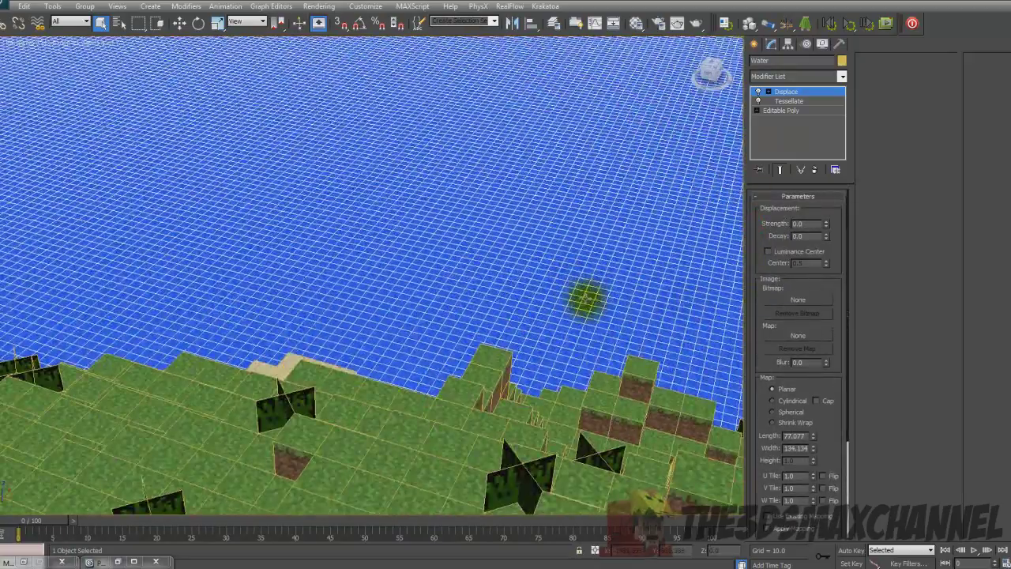
pyautogui.scroll(-4, 585, 295)
pyautogui.scroll(2, 669, 322)
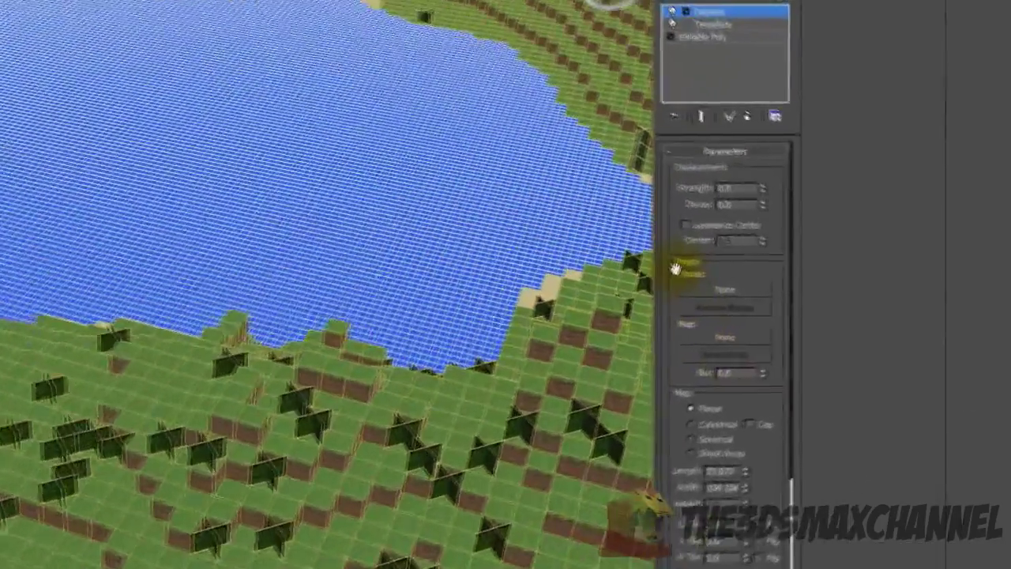
# Step: Assign a standard Noise map as the Displace modifier's map, leaving its bitmap empty
pyautogui.moveTo(760, 285); pyautogui.dragTo(761, 256)
pyautogui.moveTo(674, 228); pyautogui.dragTo(715, 332)
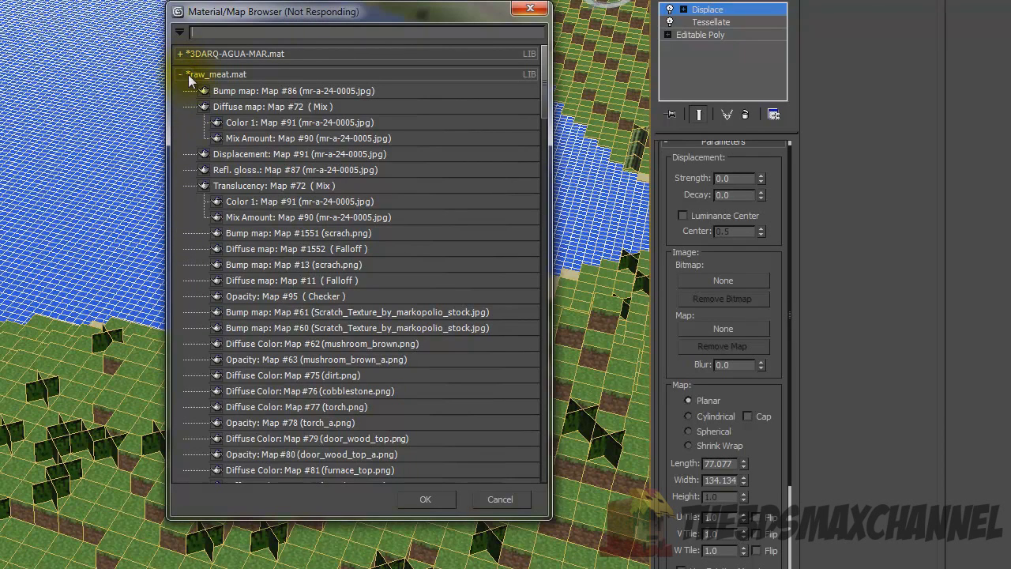
pyautogui.click(190, 74)
pyautogui.scroll(-1, 177, 189)
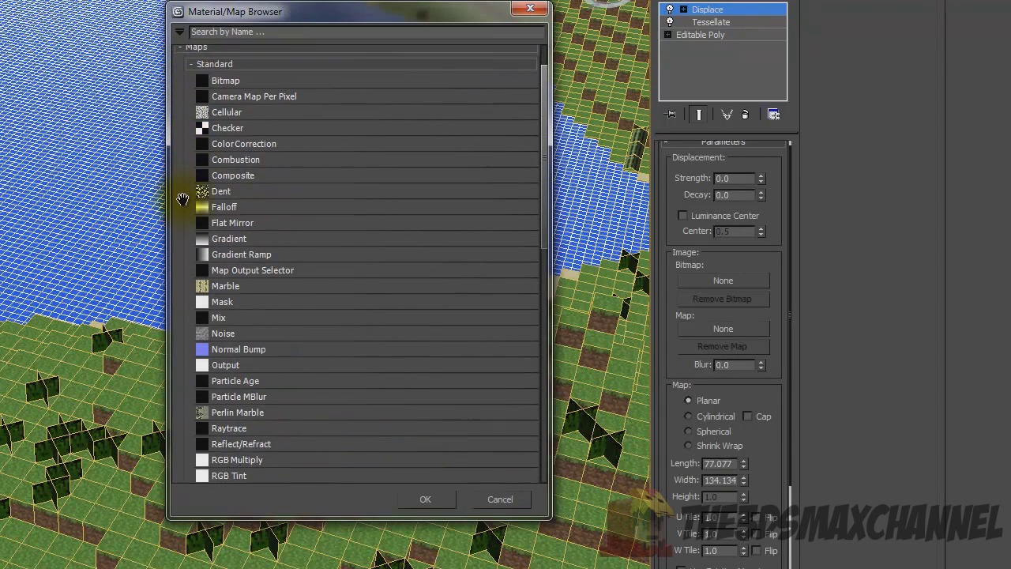
pyautogui.scroll(-4, 184, 237)
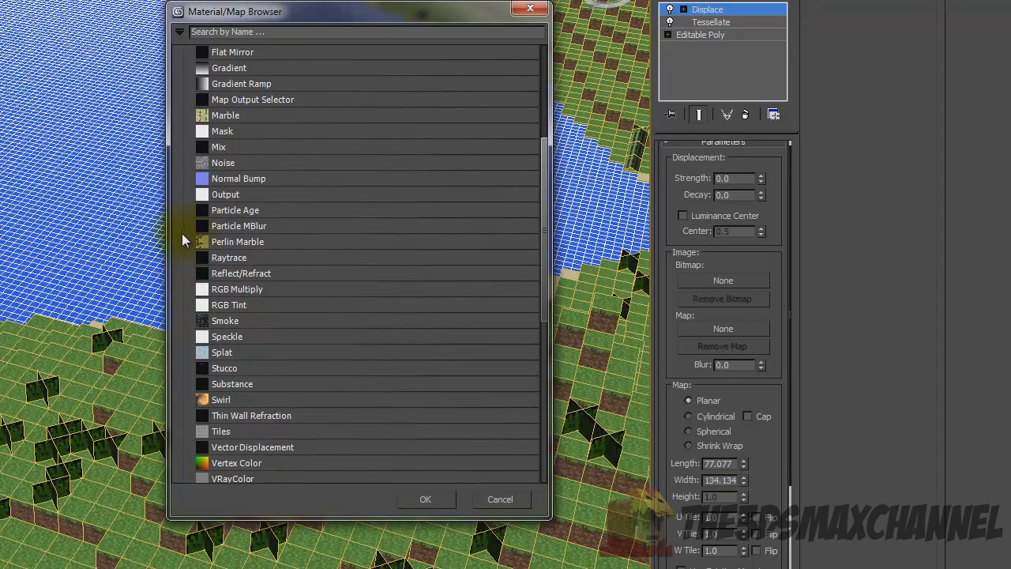
pyautogui.scroll(-3, 186, 229)
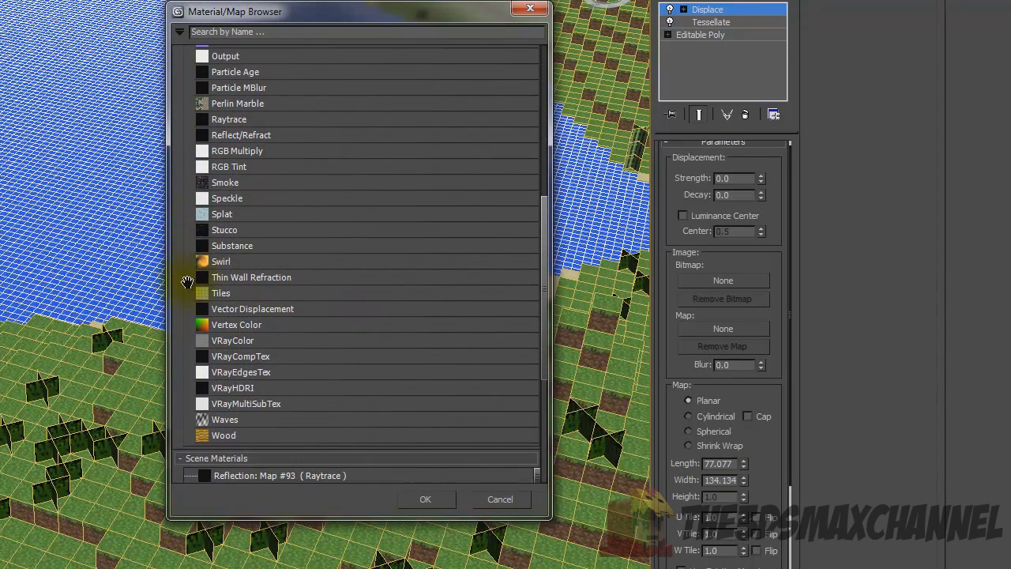
pyautogui.scroll(3, 180, 253)
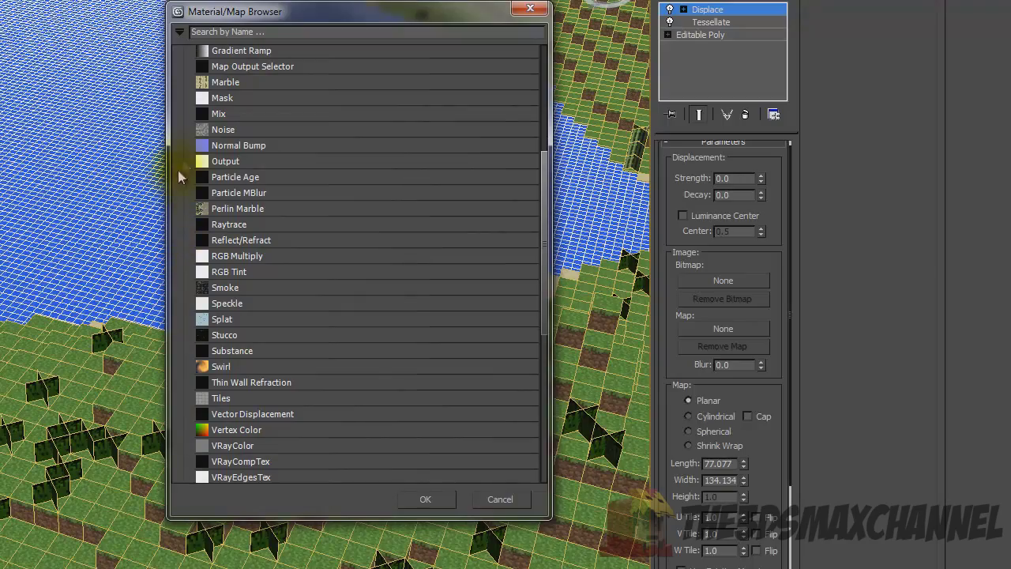
pyautogui.scroll(1, 187, 156)
pyautogui.click(187, 163)
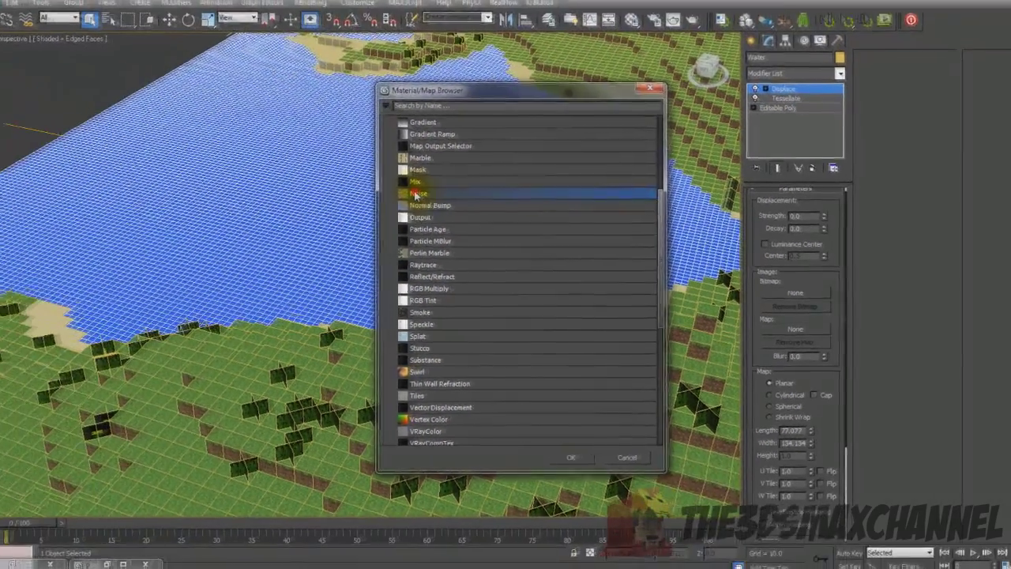
pyautogui.doubleClick(222, 149)
pyautogui.scroll(-3, 420, 191)
pyautogui.scroll(3, 420, 192)
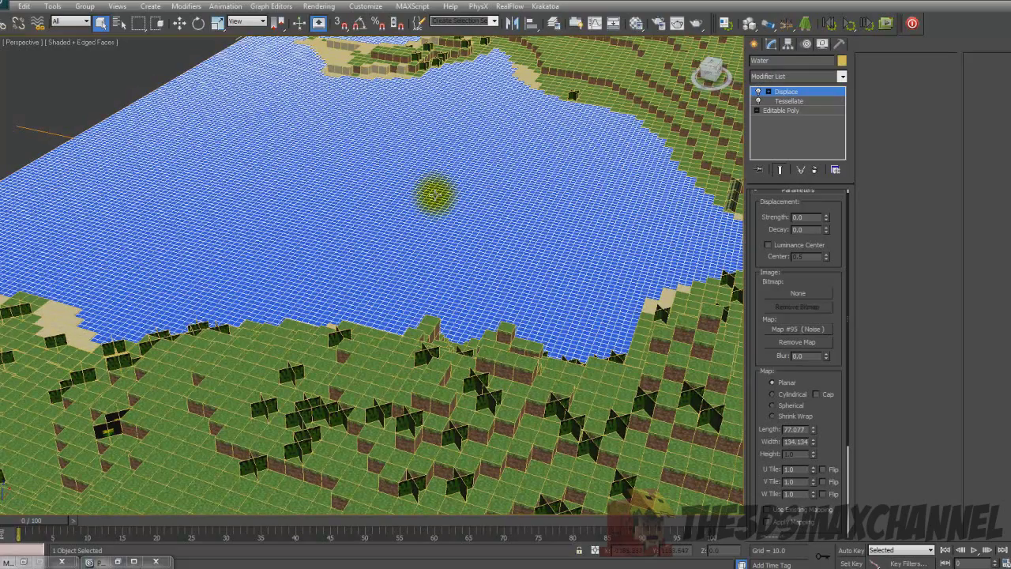
# Step: Place the Displace modifier's Noise map as an instance in the diffuse channel of the unused 09 - Default material
pyautogui.press('m')
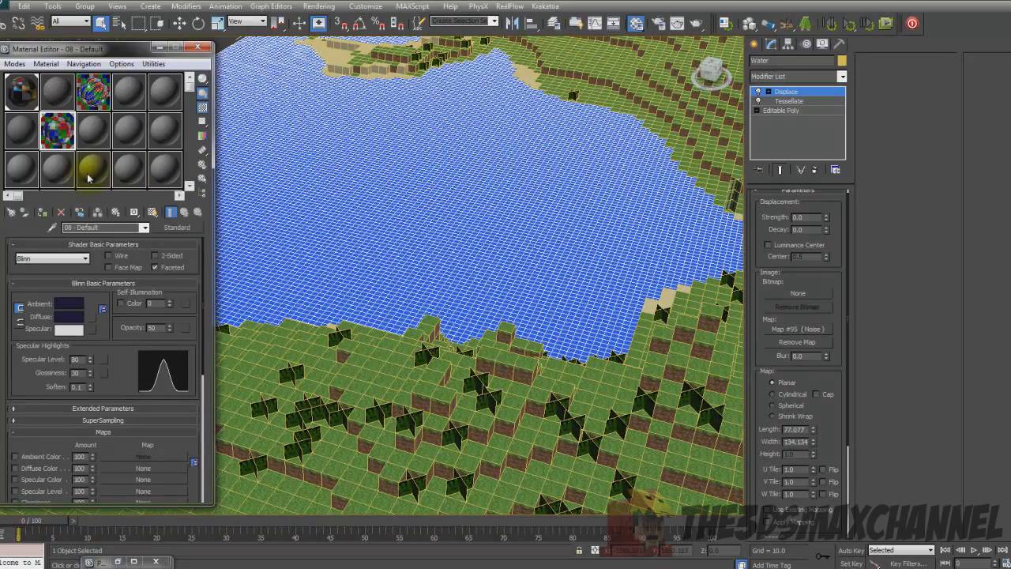
pyautogui.click(98, 135)
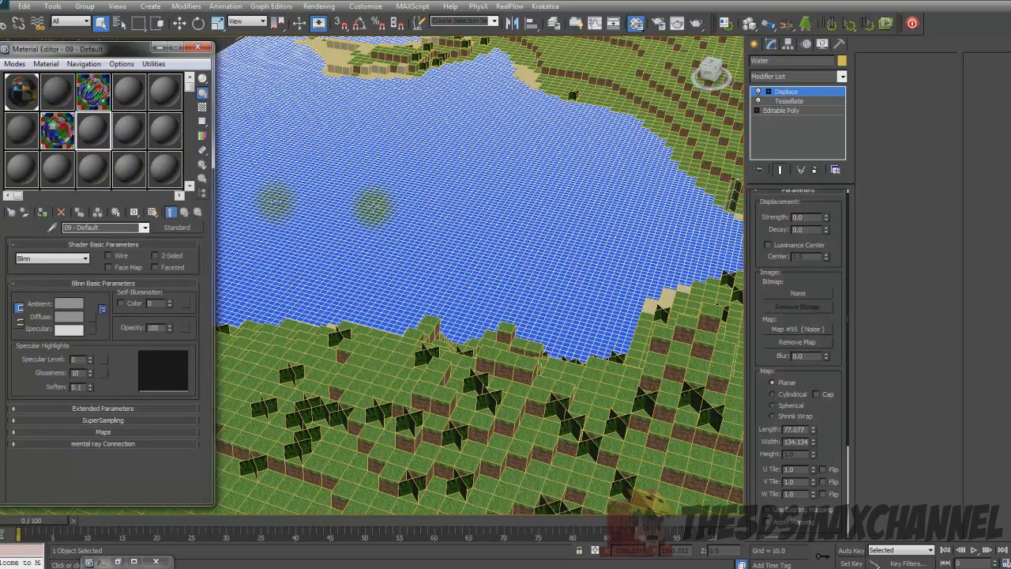
pyautogui.click(493, 209)
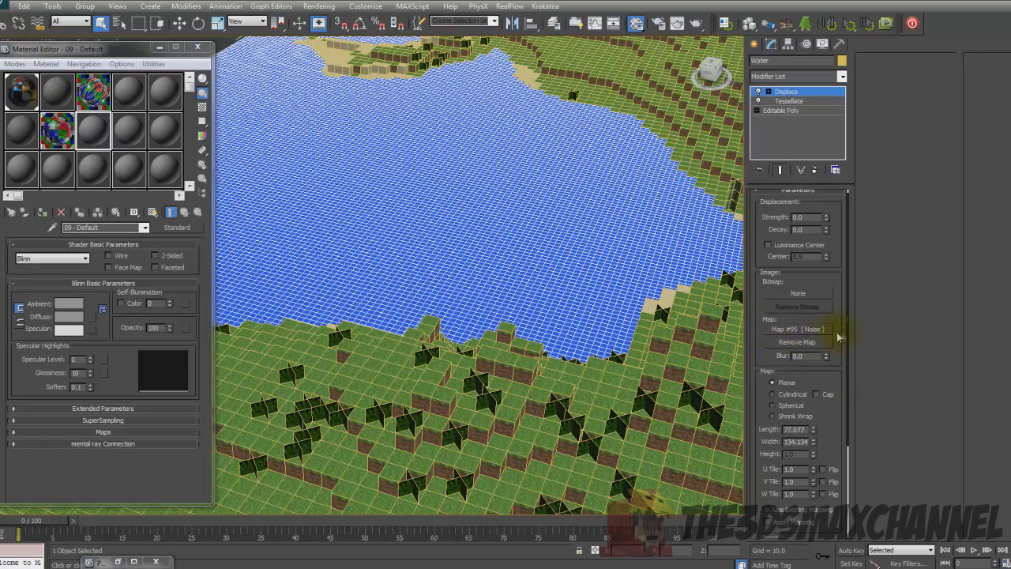
pyautogui.moveTo(803, 335); pyautogui.dragTo(103, 316)
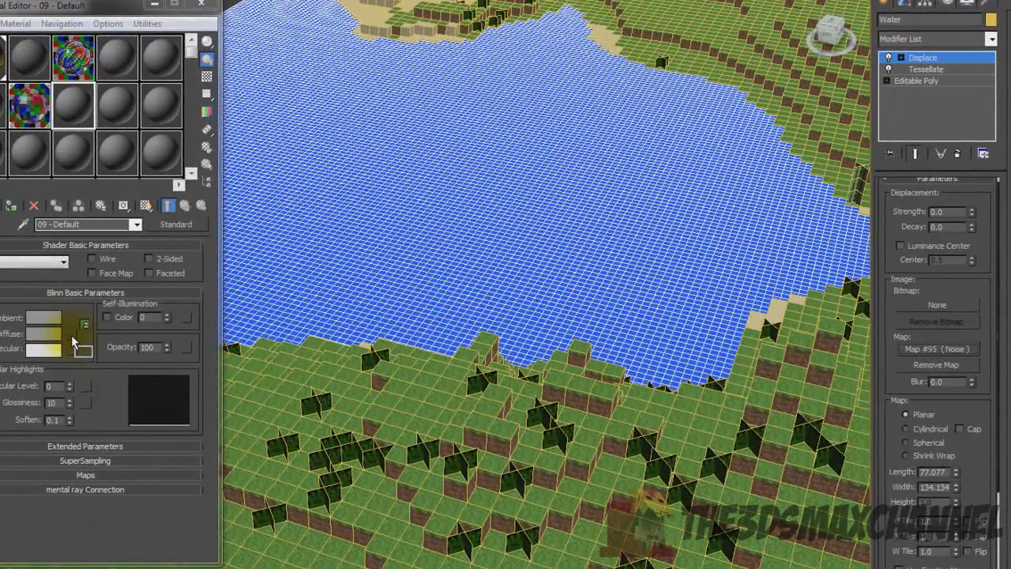
pyautogui.moveTo(72, 333); pyautogui.dragTo(72, 333)
pyautogui.moveTo(79, 229); pyautogui.dragTo(458, 201)
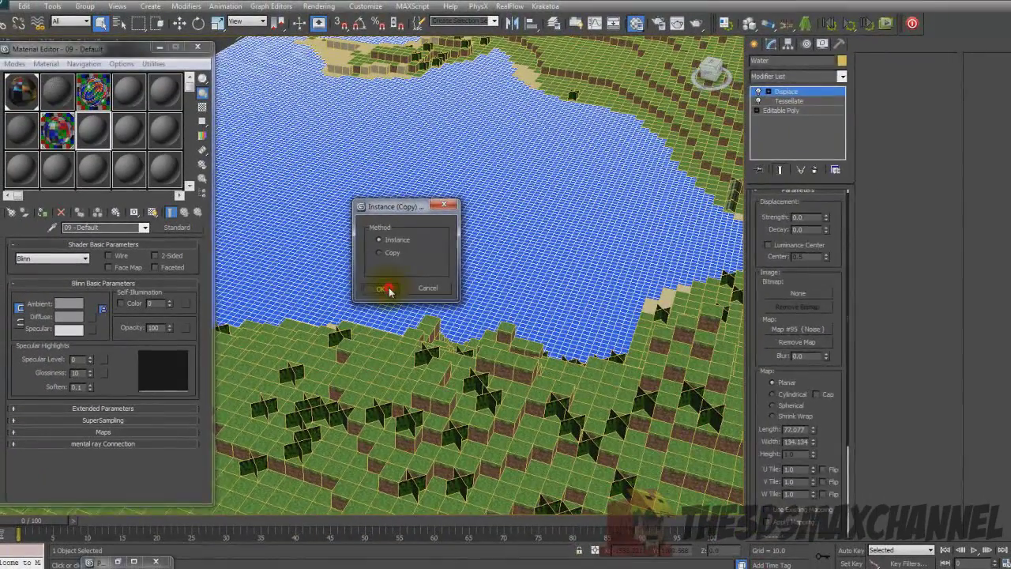
pyautogui.click(427, 300)
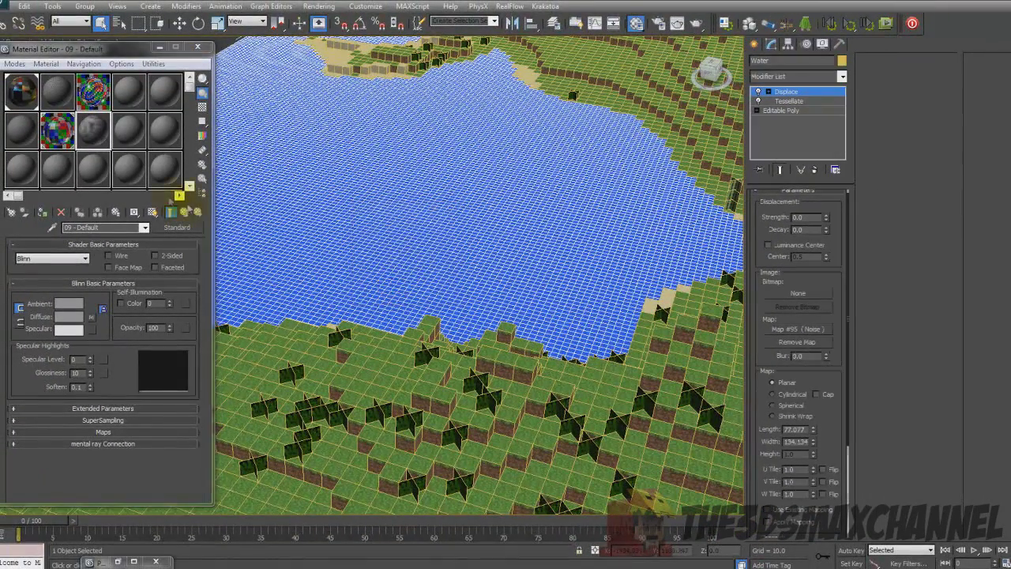
# Step: Assign the 09 - Default material to the water and show its map in the viewport
pyautogui.click(43, 213)
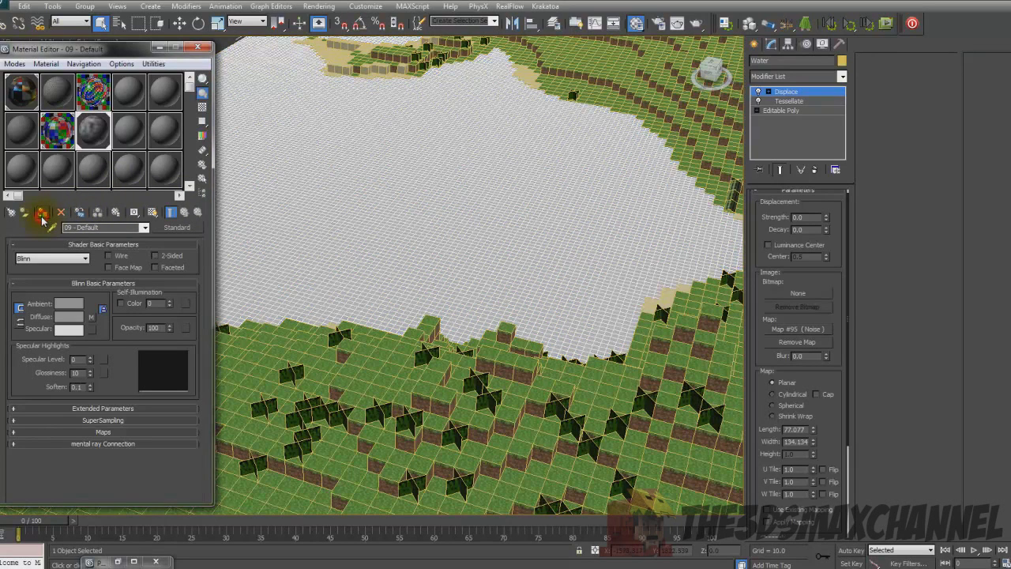
pyautogui.click(153, 212)
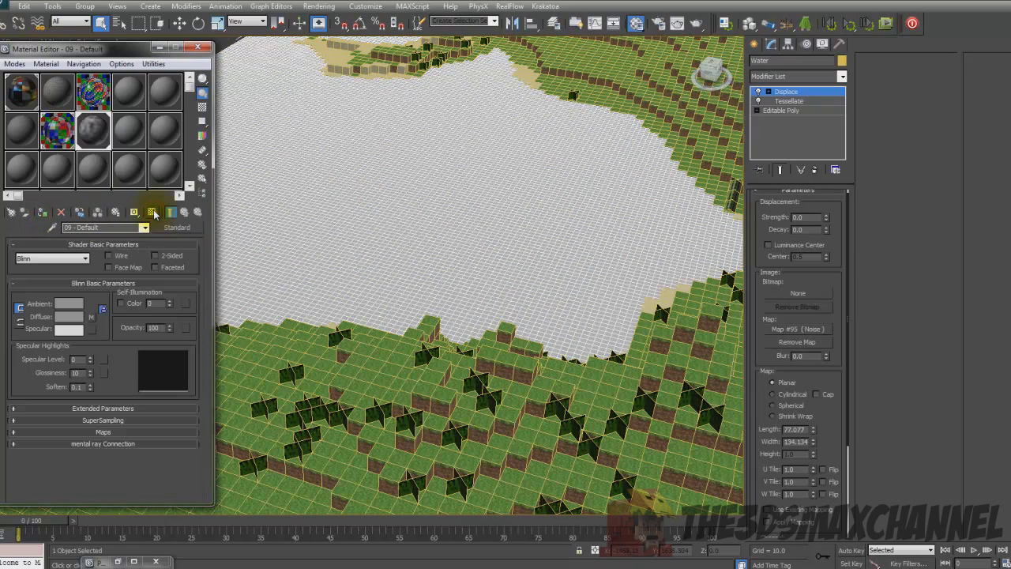
pyautogui.click(152, 212)
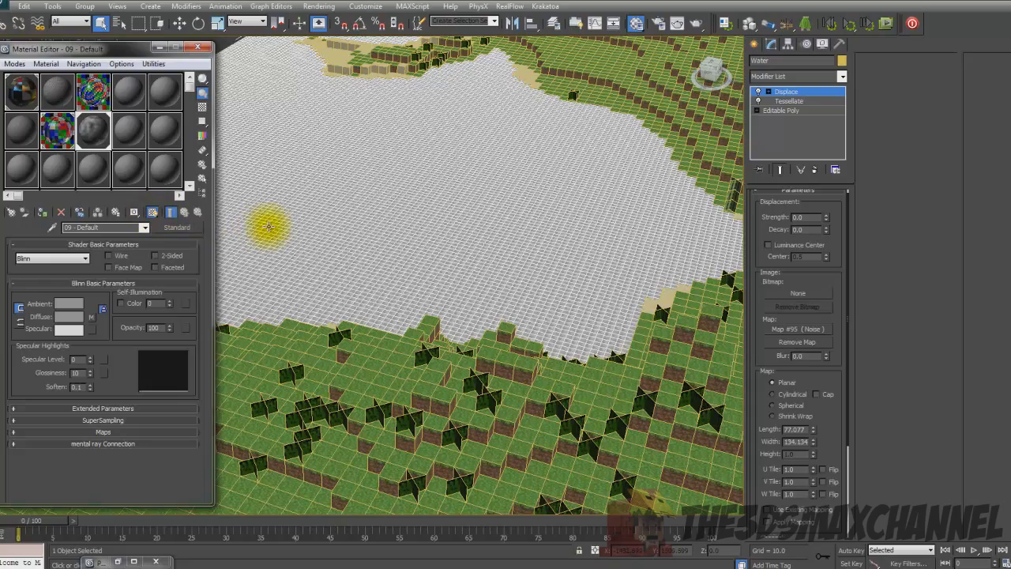
# Step: Examine the Noise map's pattern across the water up close and from afar, with edged faces hidden
pyautogui.scroll(-4, 266, 226)
pyautogui.scroll(5, 312, 225)
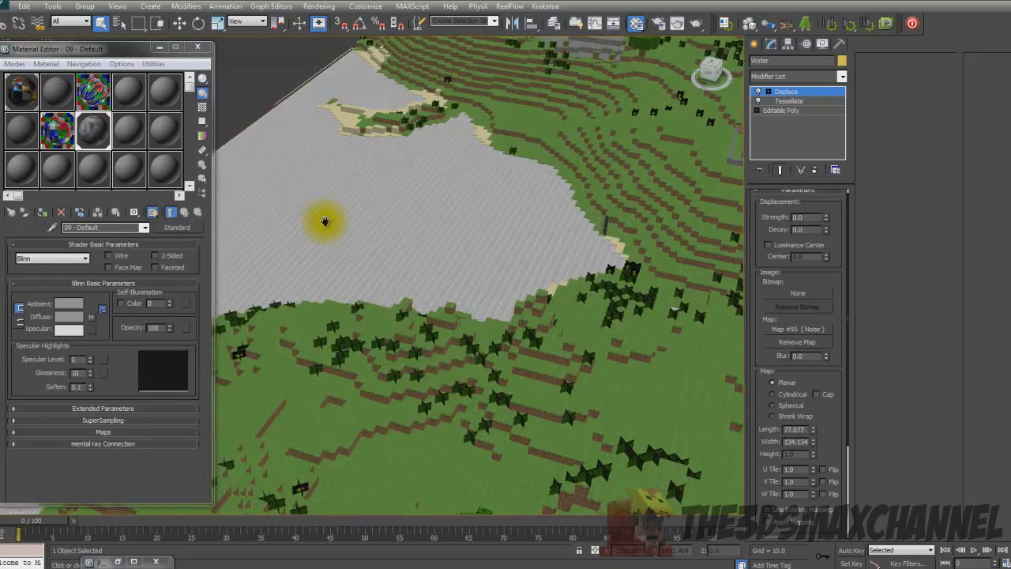
pyautogui.scroll(-3, 360, 232)
pyautogui.press('F3')
pyautogui.press('F3')
pyautogui.scroll(6, 497, 219)
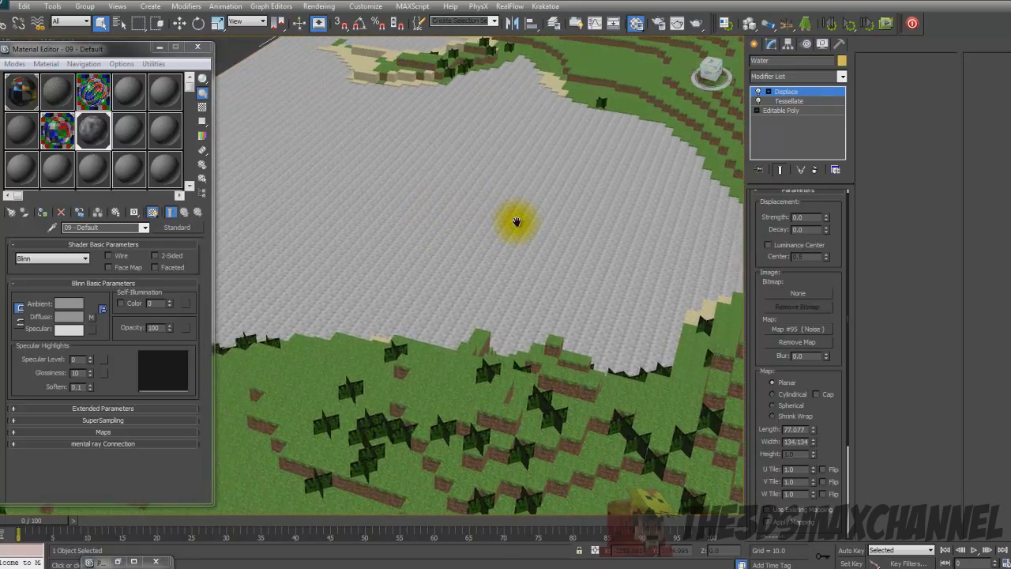
pyautogui.moveTo(445, 219); pyautogui.dragTo(376, 175, button='middle')
pyautogui.scroll(-6, 603, 206)
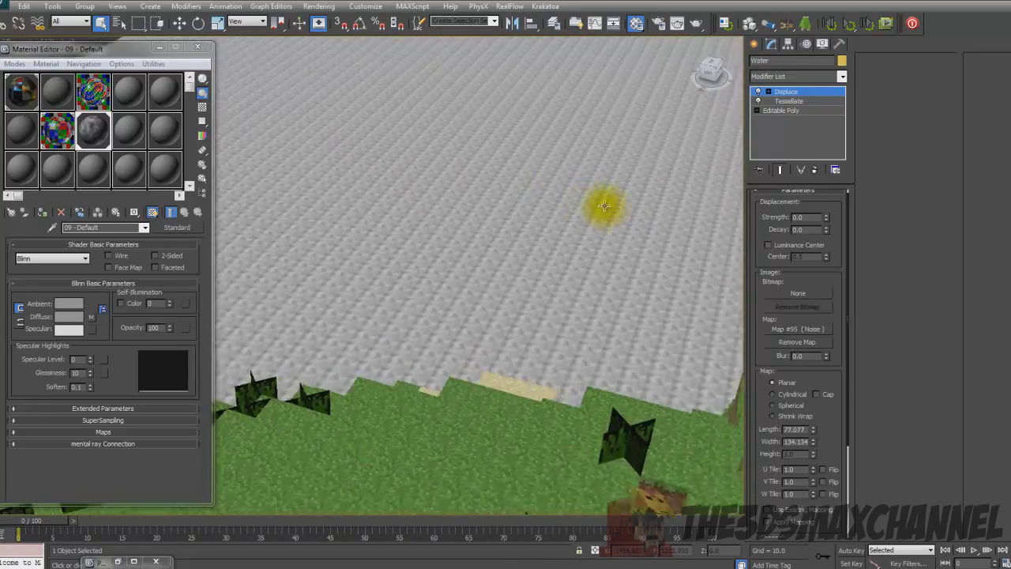
pyautogui.press('F3')
pyautogui.press('F3')
pyautogui.scroll(2, 519, 214)
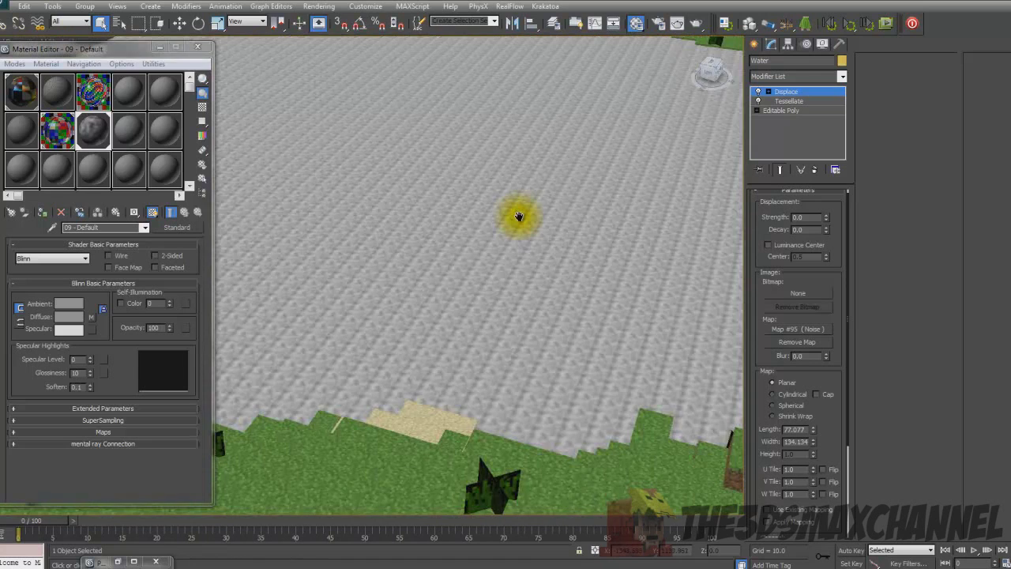
pyautogui.scroll(-2, 519, 213)
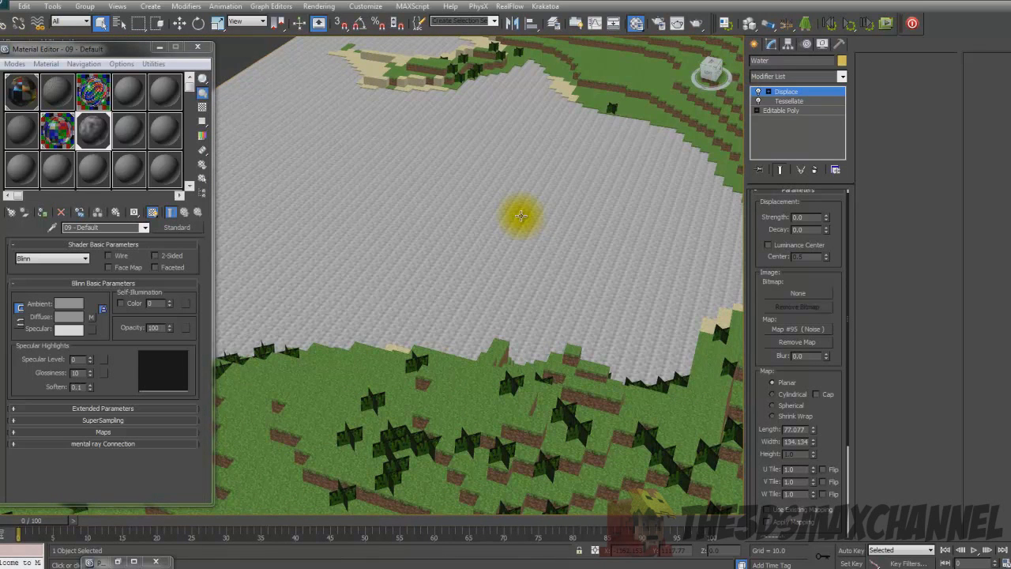
pyautogui.moveTo(527, 213)
pyautogui.mouseDown(button='middle')
pyautogui.moveTo(444, 219)
pyautogui.moveTo(512, 212)
pyautogui.mouseUp(button='middle')
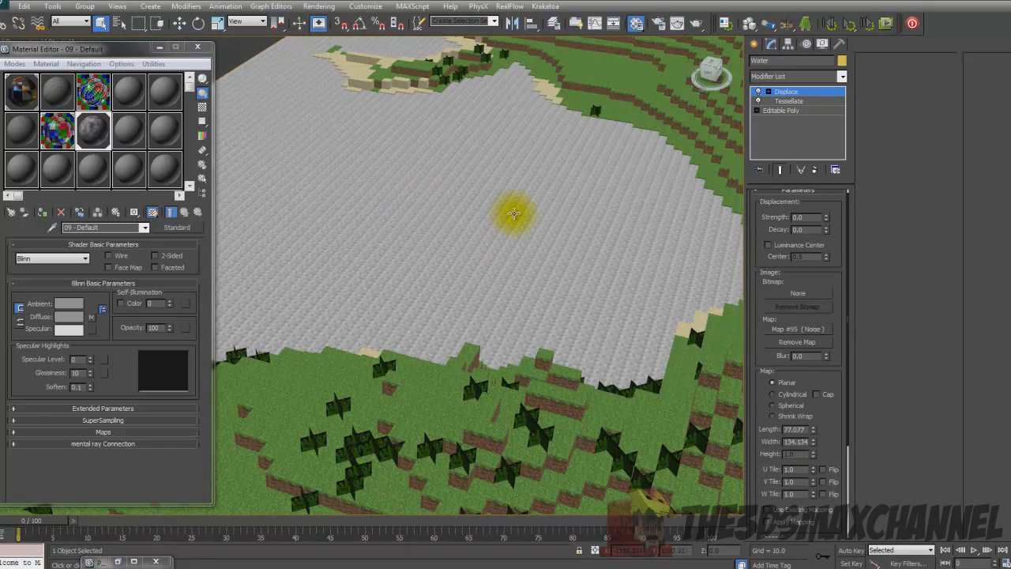
pyautogui.scroll(6, 614, 149)
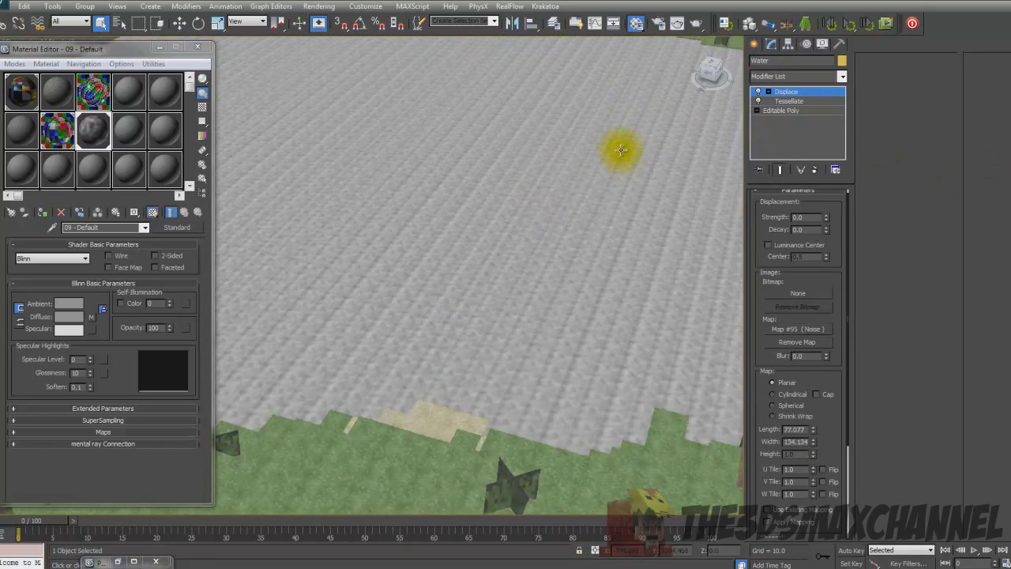
pyautogui.scroll(-5, 577, 181)
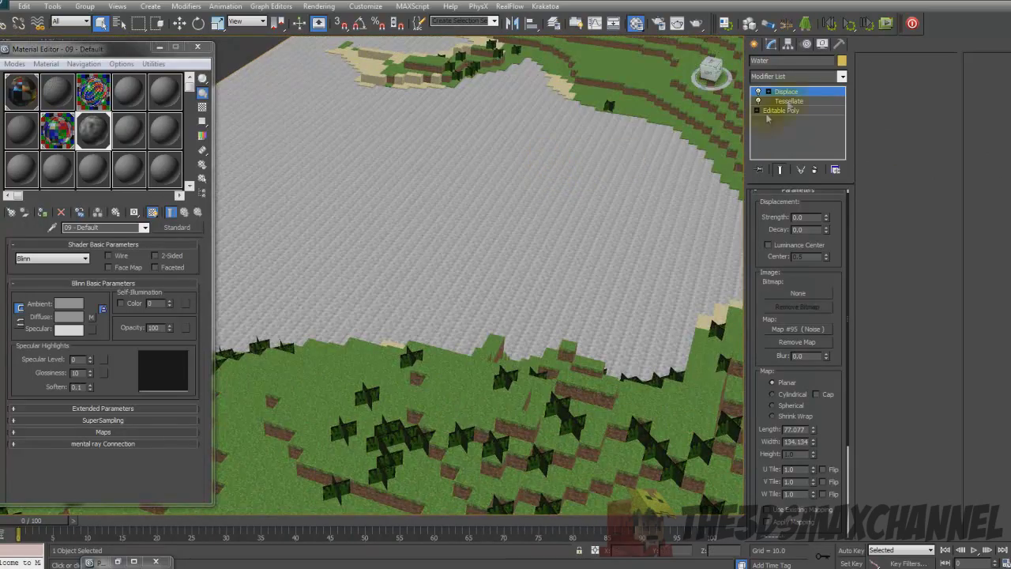
# Step: Add a planar UVW Map modifier to the water and move it below Tessellate, directly above the Editable Poly
pyautogui.click(774, 76)
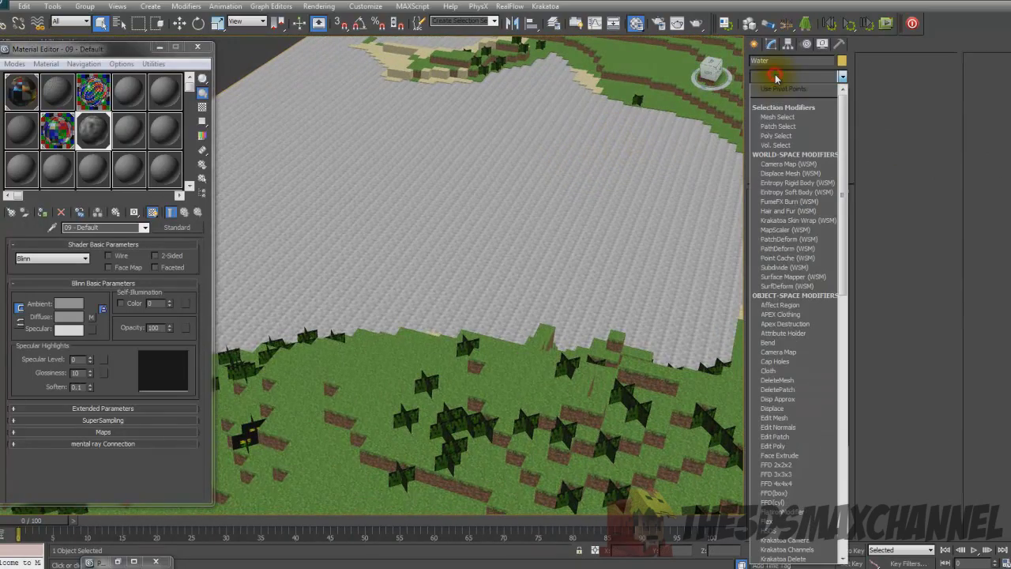
pyautogui.scroll(-5, 790, 237)
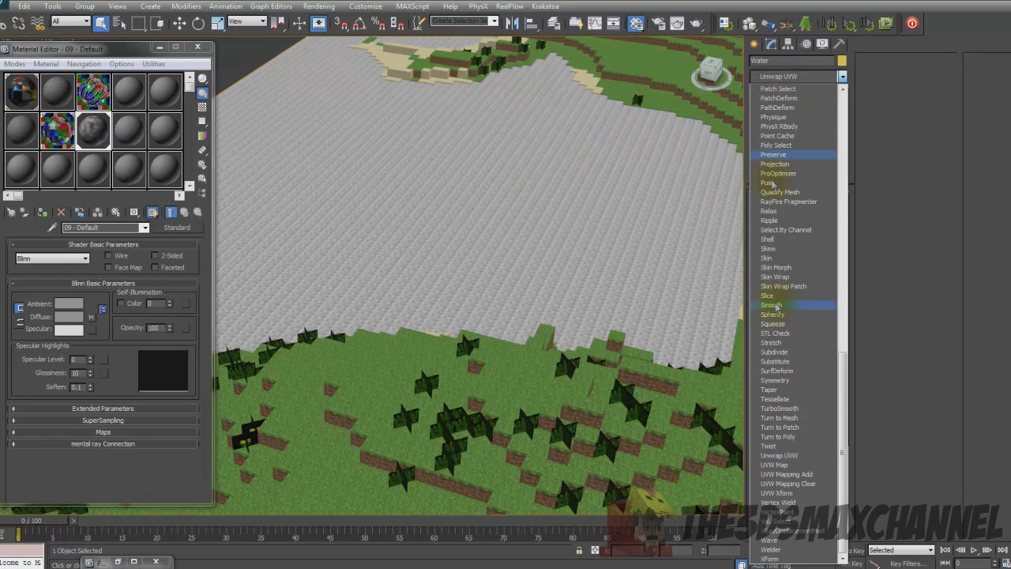
pyautogui.click(774, 465)
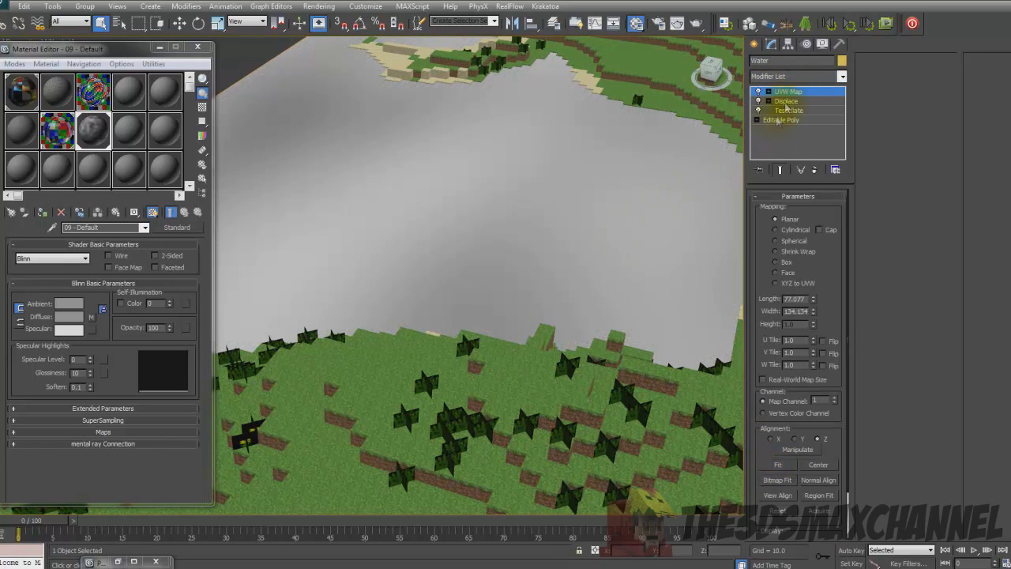
pyautogui.moveTo(792, 94); pyautogui.dragTo(795, 120)
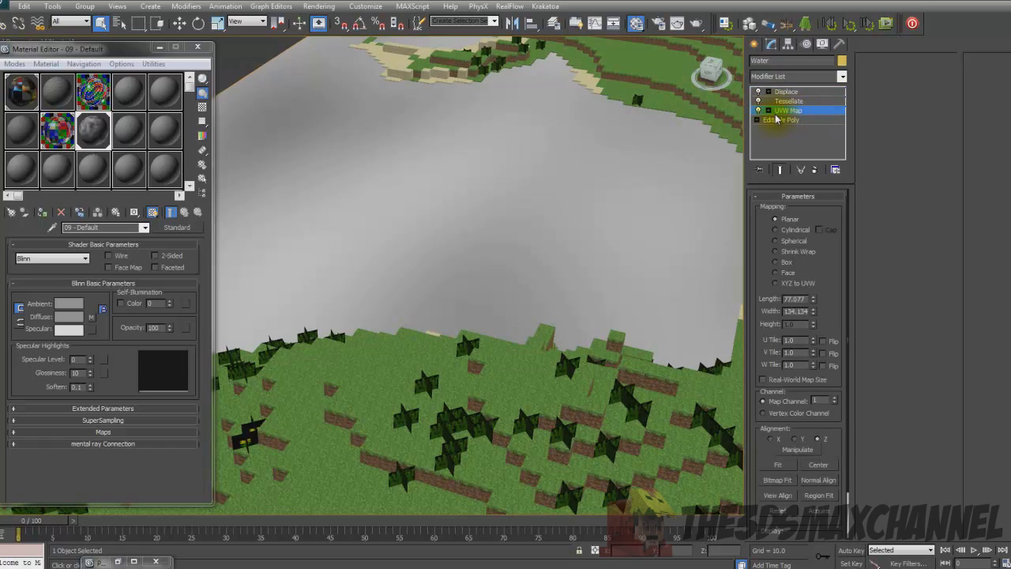
pyautogui.moveTo(579, 153); pyautogui.dragTo(605, 163, button='middle')
pyautogui.moveTo(743, 237); pyautogui.dragTo(649, 289, button='middle')
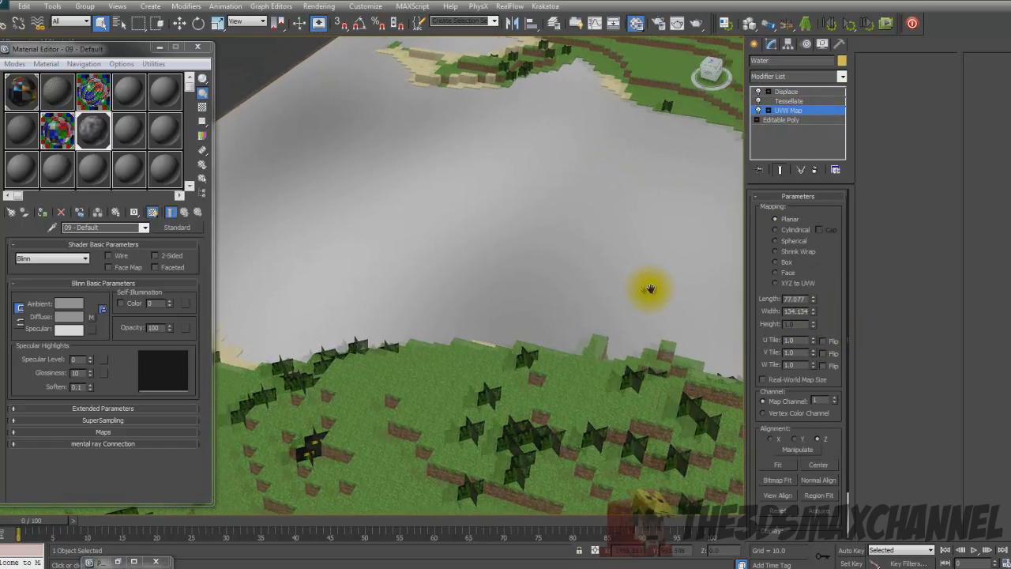
# Step: Examine the UVW-mapped noise pattern across the water from afar and from closer up
pyautogui.scroll(-10, 649, 289)
pyautogui.scroll(3, 521, 256)
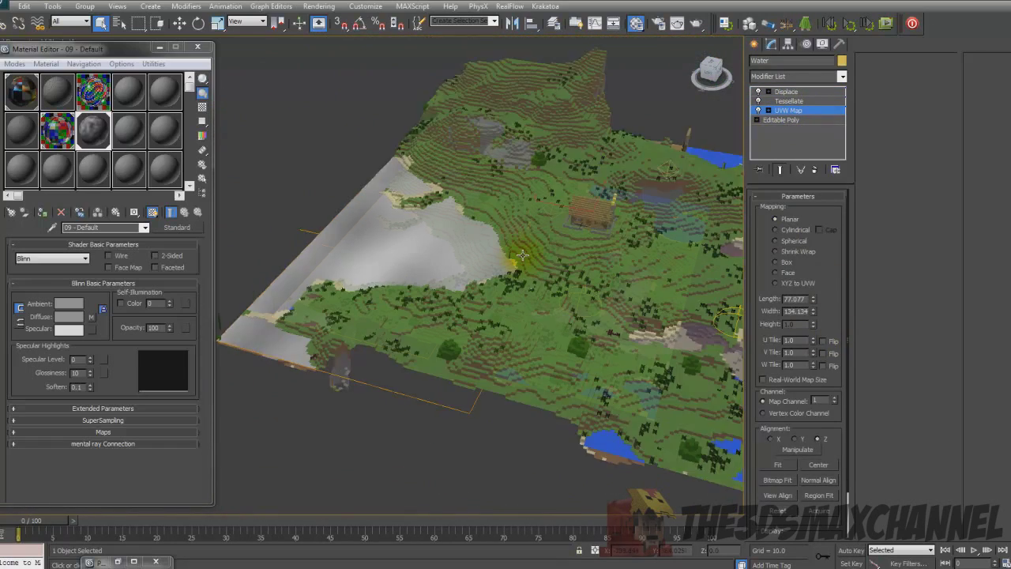
pyautogui.scroll(4, 522, 255)
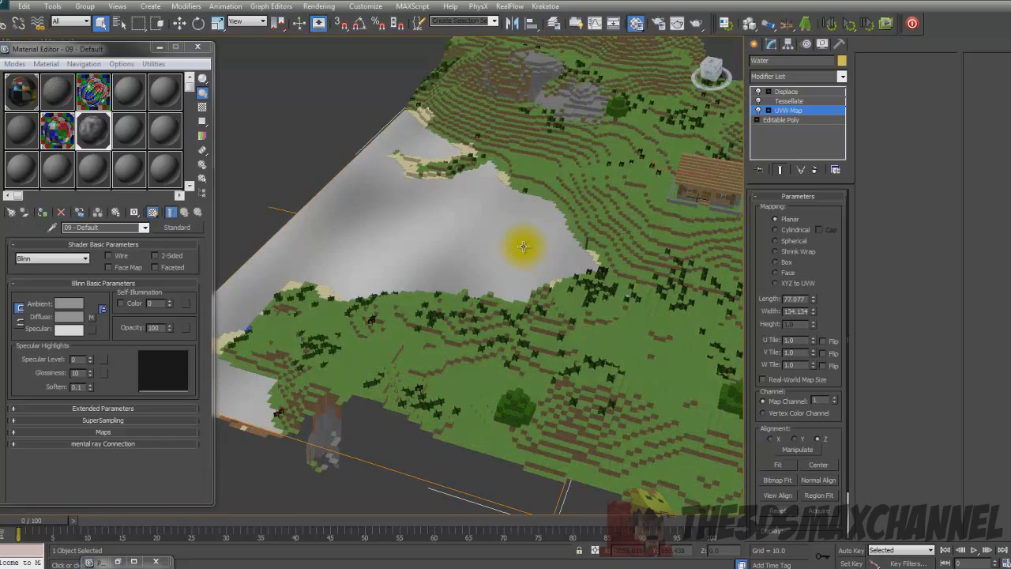
pyautogui.scroll(3, 515, 248)
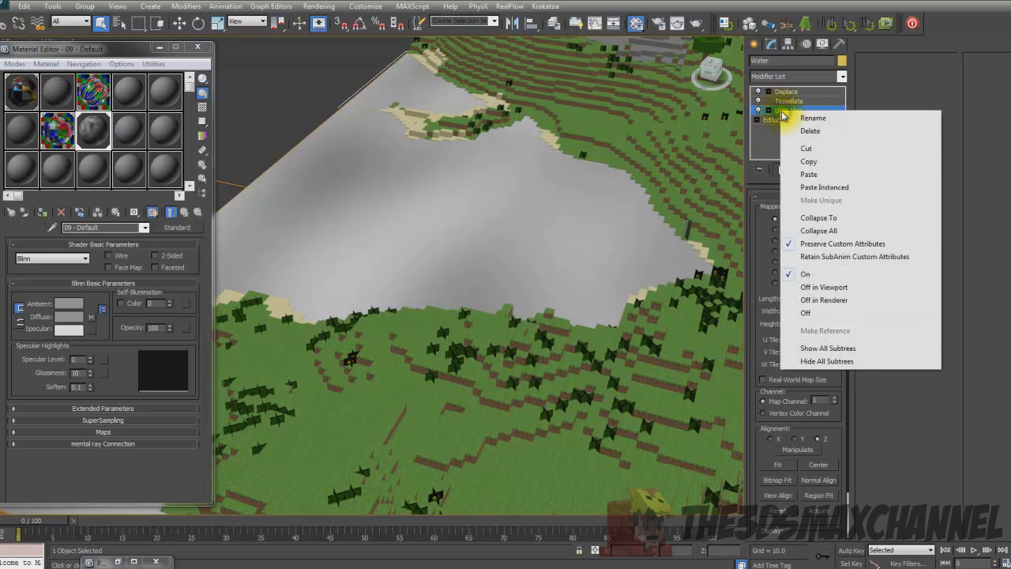
pyautogui.click(839, 218)
pyautogui.click(613, 327)
pyautogui.moveTo(734, 158)
pyautogui.keyDown('alt'); pyautogui.mouseDown(button='middle')
pyautogui.moveTo(582, 162)
pyautogui.moveTo(469, 185)
pyautogui.moveTo(557, 171)
pyautogui.moveTo(474, 237)
pyautogui.mouseUp(button='middle'); pyautogui.keyUp('alt')
pyautogui.hotkey('shift', 'z')
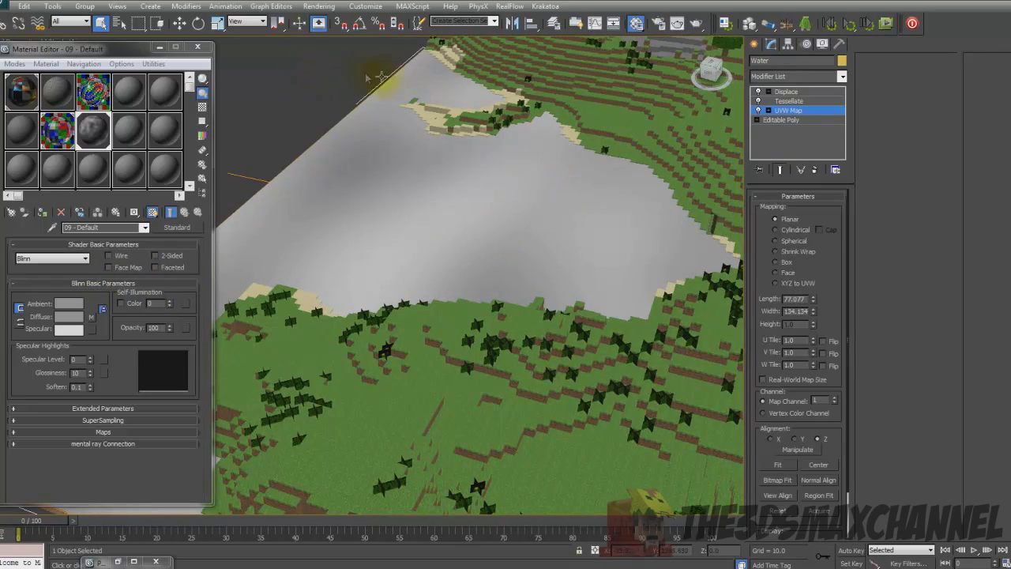
# Step: Select the Displace modifier in the water's stack and check how large the noise pattern is on the water
pyautogui.click(438, 85)
pyautogui.click(494, 245)
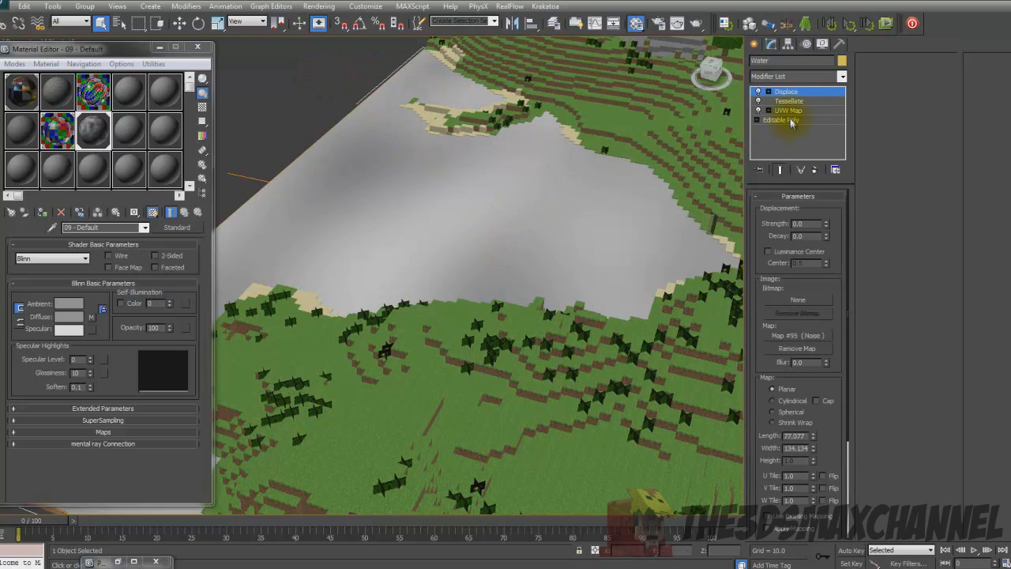
pyautogui.keyDown('alt'); pyautogui.moveTo(560, 187); pyautogui.dragTo(503, 182, button='middle'); pyautogui.keyUp('alt')
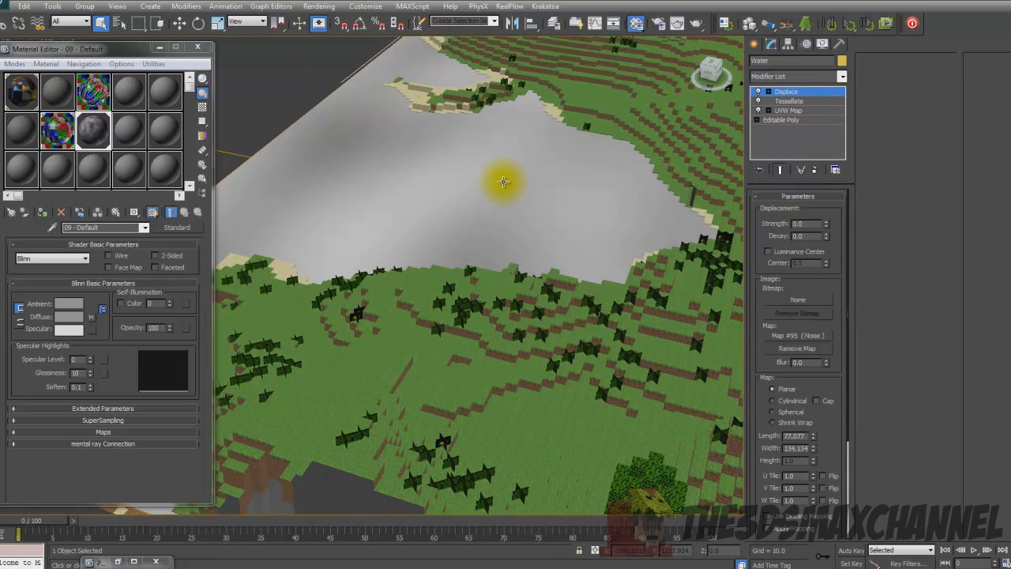
pyautogui.scroll(-8, 519, 166)
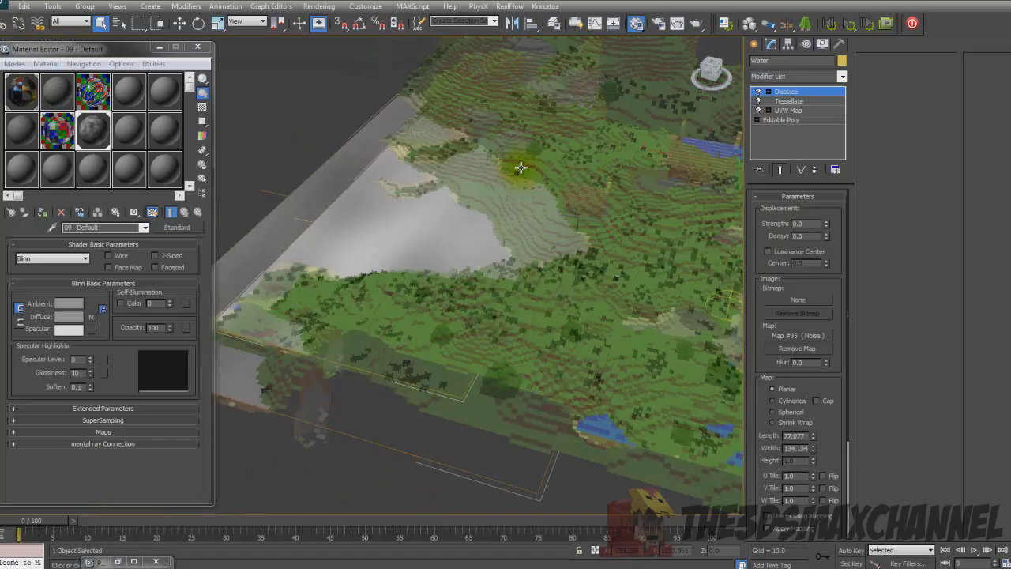
pyautogui.hotkey('shift', 'z')
pyautogui.scroll(5, 528, 165)
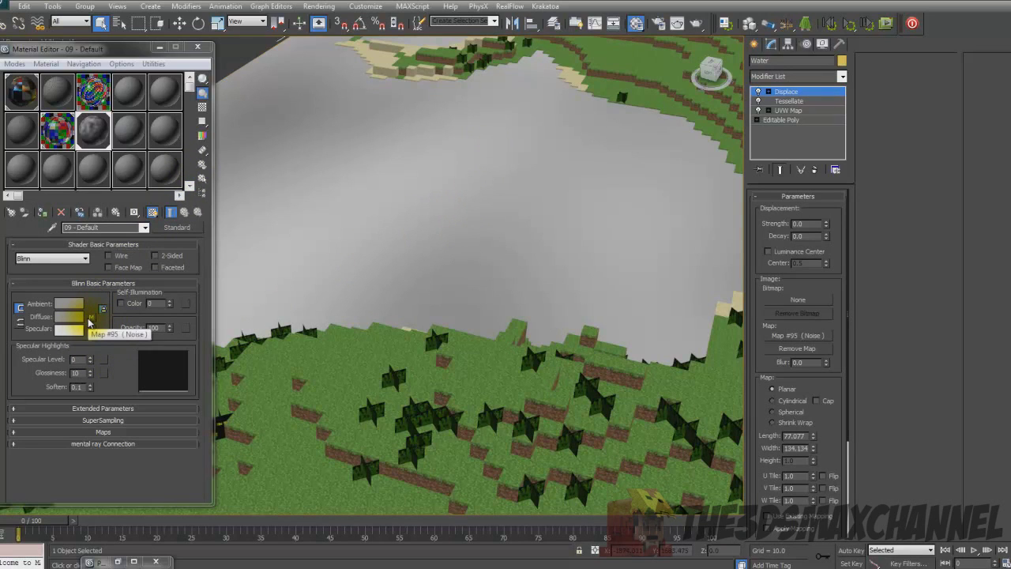
# Step: Open the Noise map in the material's diffuse channel and set its size to 1.0
pyautogui.click(90, 317)
pyautogui.scroll(5, 359, 288)
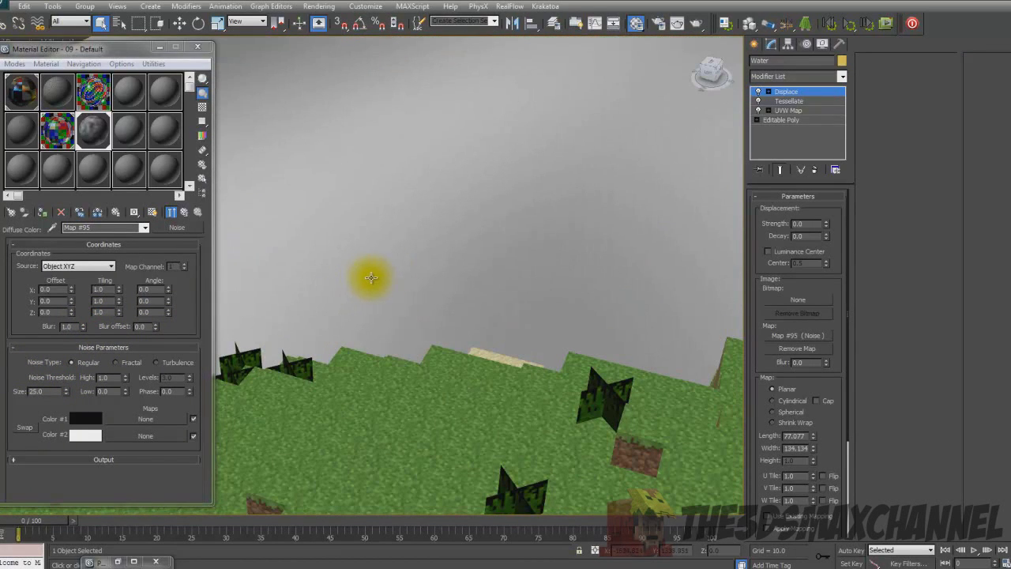
pyautogui.scroll(-5, 480, 197)
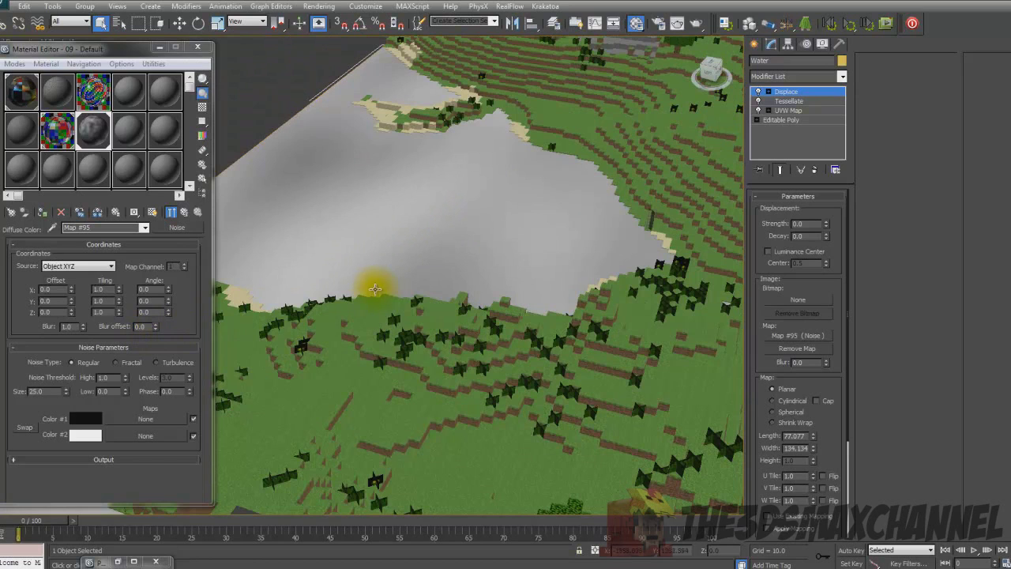
pyautogui.moveTo(67, 389)
pyautogui.mouseDown()
pyautogui.moveTo(50, 550)
pyautogui.moveTo(44, 499)
pyautogui.moveTo(57, 396)
pyautogui.mouseUp()
pyautogui.write('1')
pyautogui.keyDown('alt'); pyautogui.moveTo(575, 282); pyautogui.dragTo(711, 146, button='middle'); pyautogui.keyUp('alt')
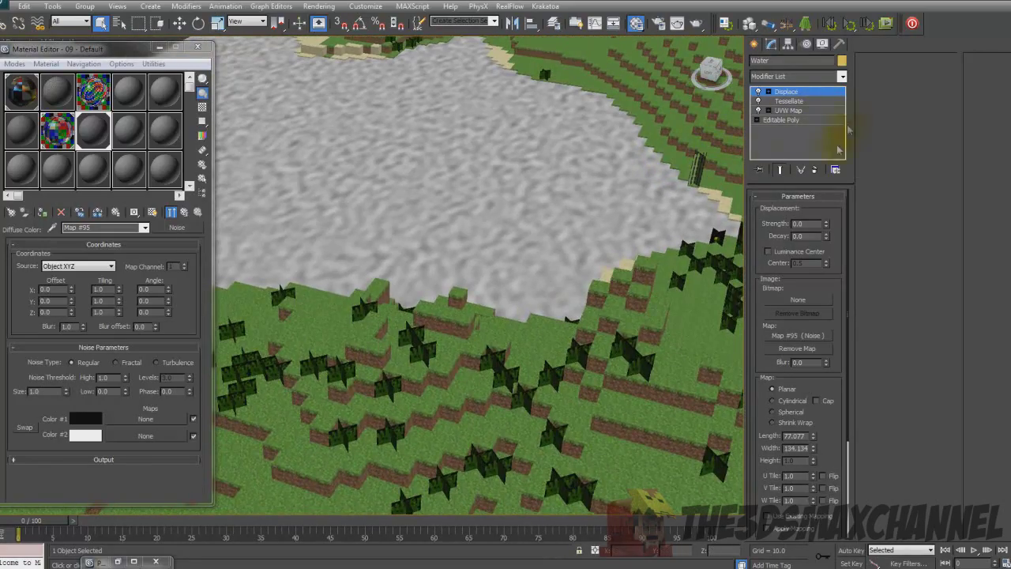
# Step: Set the Displace strength to 1.0 and show edged faces to inspect the water's mesh density
pyautogui.keyDown('alt'); pyautogui.moveTo(691, 98); pyautogui.dragTo(836, 169, button='middle'); pyautogui.keyUp('alt')
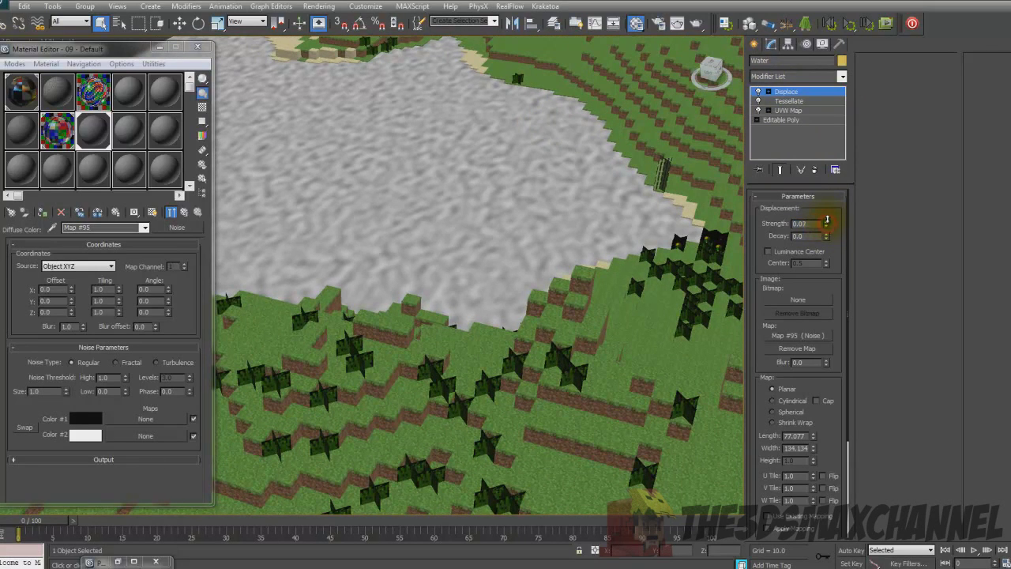
pyautogui.moveTo(826, 223); pyautogui.dragTo(852, 239)
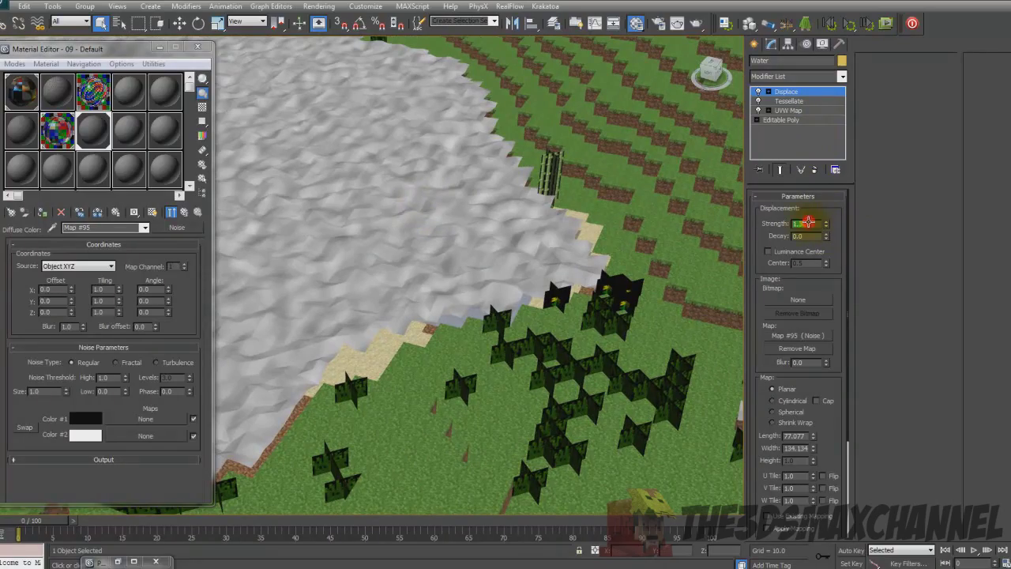
pyautogui.scroll(-2, 553, 192)
pyautogui.press('F4')
pyautogui.scroll(6, 553, 197)
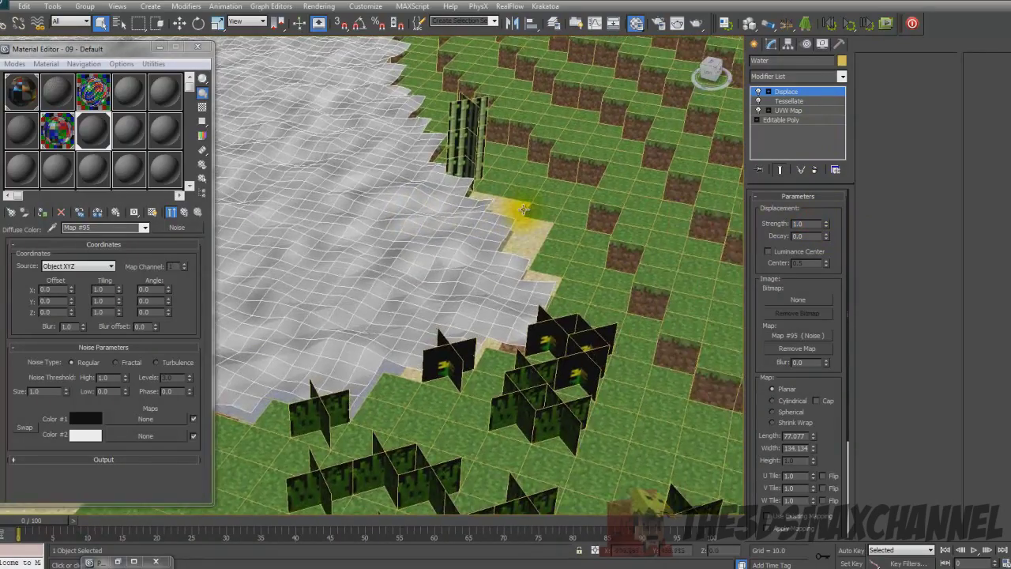
pyautogui.scroll(8, 556, 204)
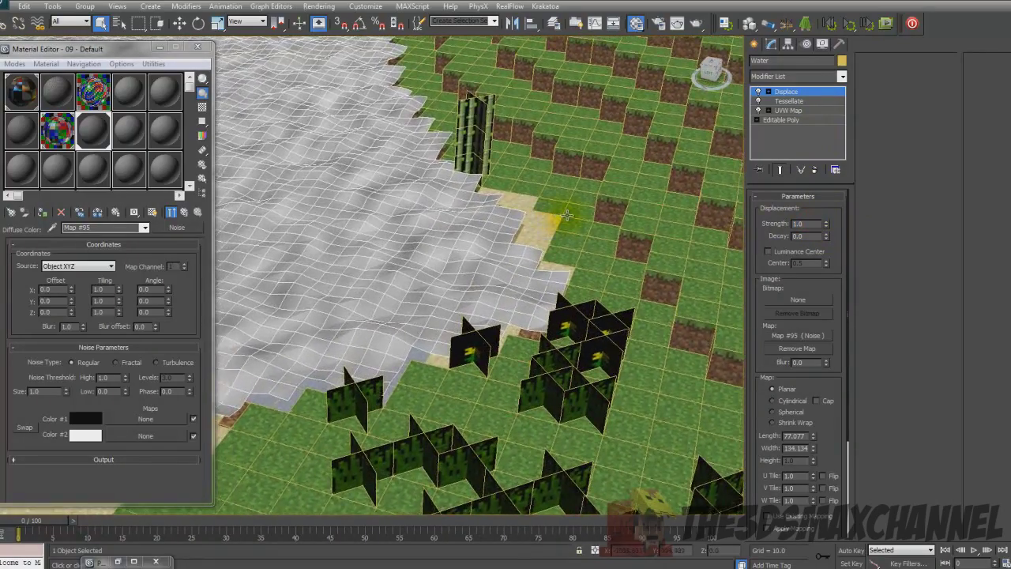
pyautogui.scroll(-3, 567, 215)
pyautogui.scroll(-4, 519, 207)
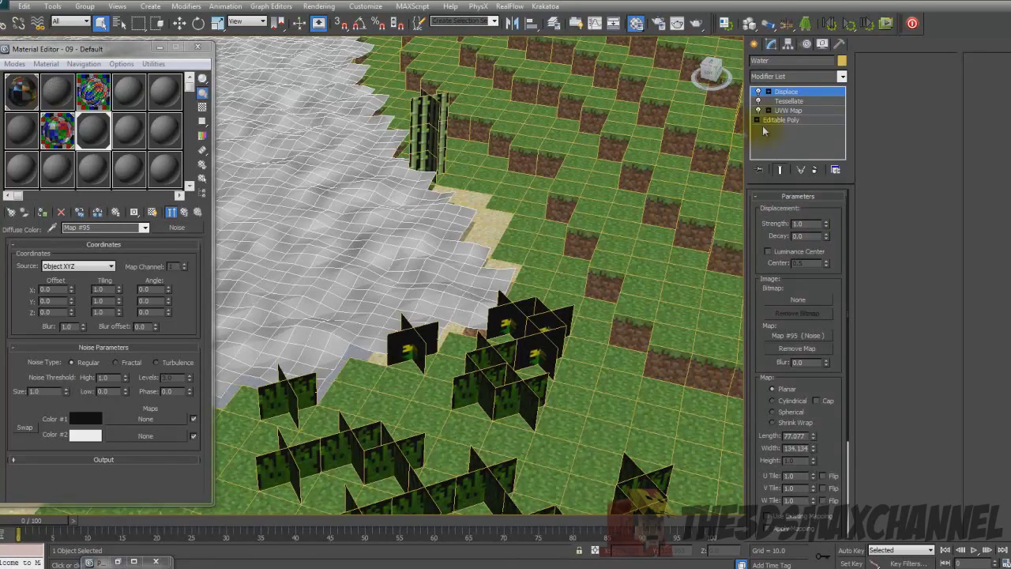
# Step: Set the water's Tessellate iterations to 2 and hide the edged faces
pyautogui.click(790, 103)
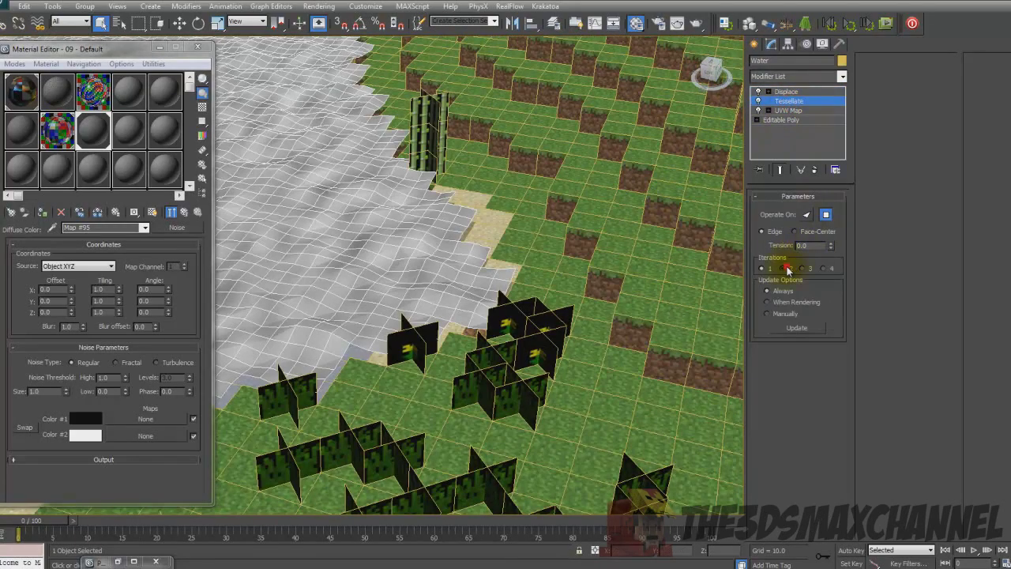
pyautogui.click(783, 268)
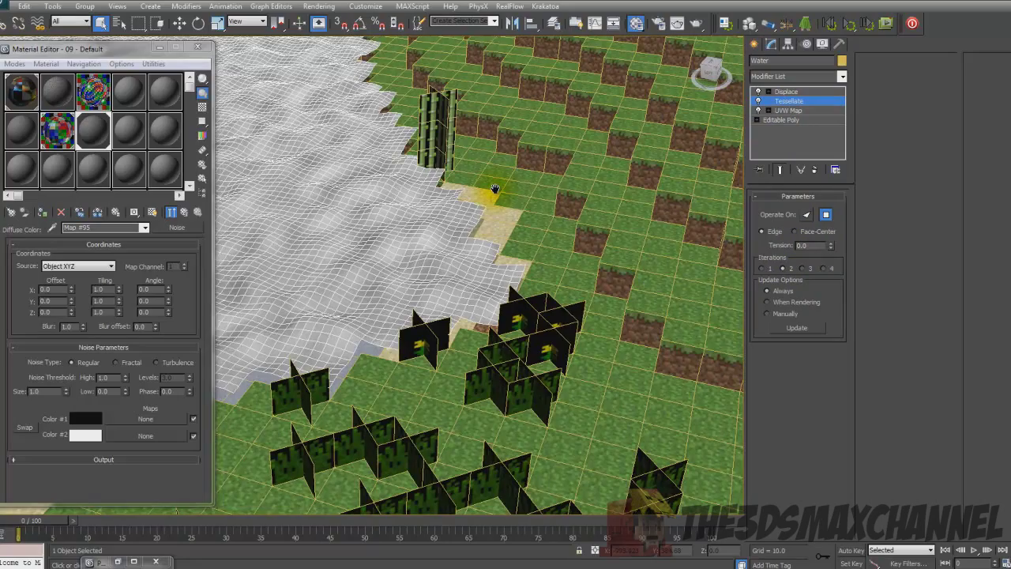
pyautogui.press('F4')
pyautogui.scroll(4, 487, 191)
pyautogui.scroll(-4, 482, 185)
pyautogui.scroll(-5, 479, 181)
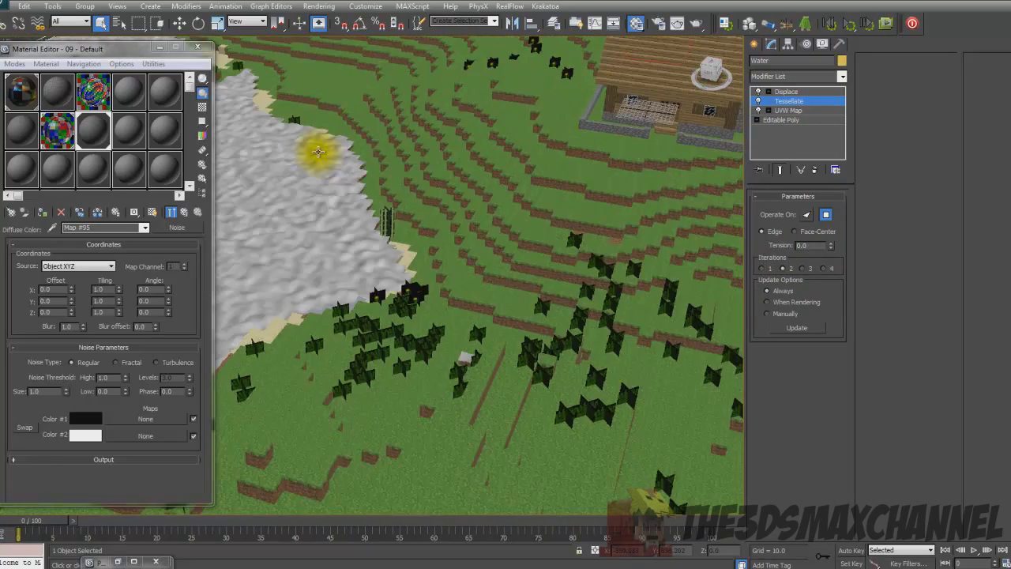
pyautogui.scroll(2, 479, 181)
pyautogui.scroll(-2, 479, 180)
pyautogui.click(294, 171)
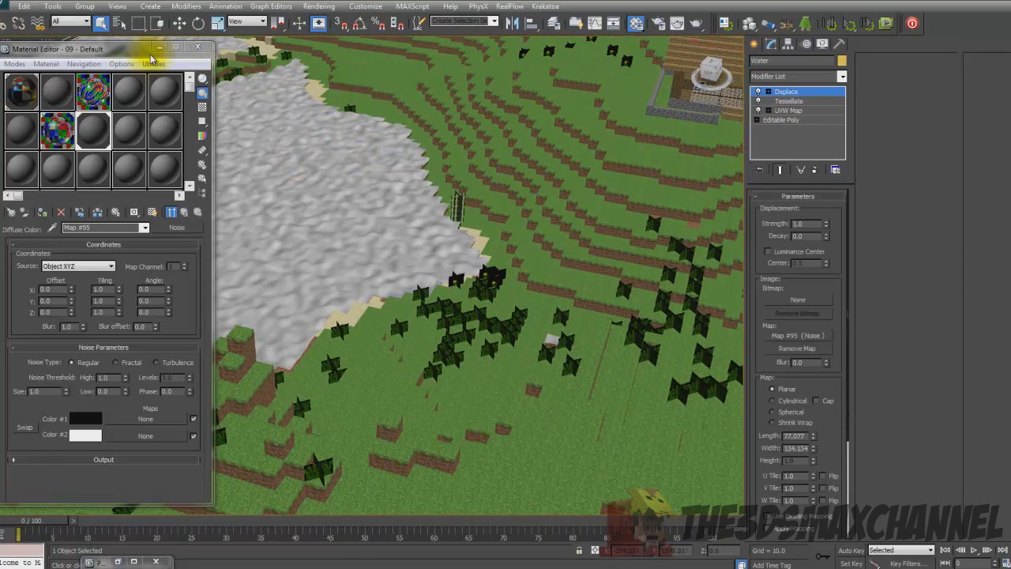
# Step: Close the Material Editor and lower the water to a Z position of about 52.105
pyautogui.click(198, 48)
pyautogui.click(180, 23)
pyautogui.scroll(-3, 280, 84)
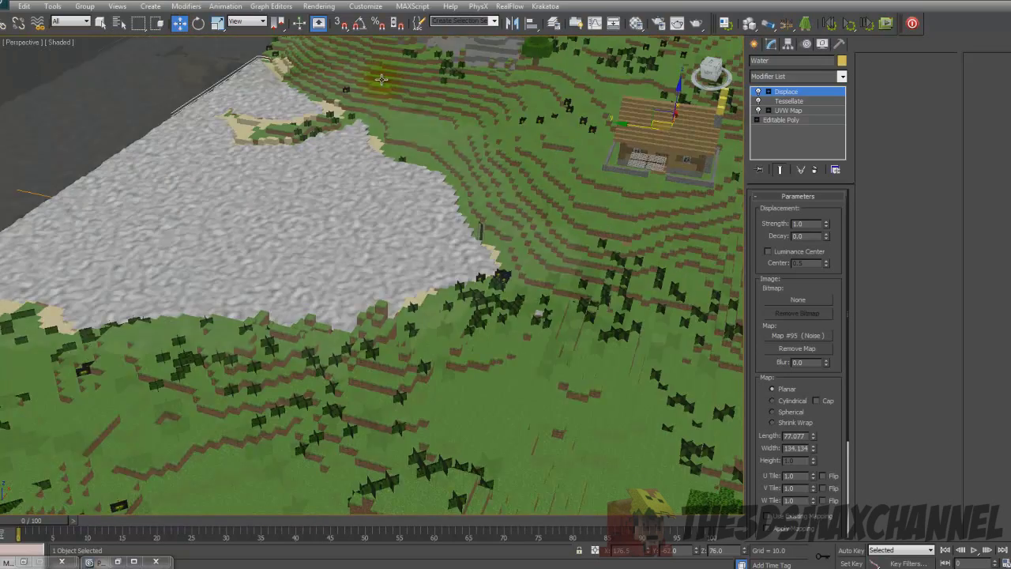
pyautogui.scroll(3, 280, 119)
pyautogui.moveTo(276, 158); pyautogui.dragTo(376, 235, button='middle')
pyautogui.scroll(3, 376, 235)
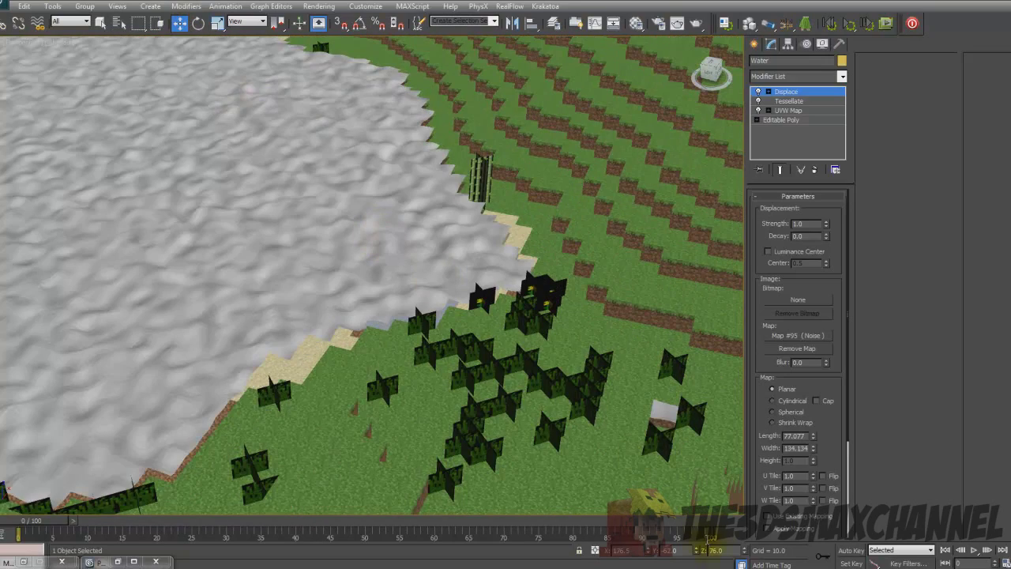
pyautogui.moveTo(745, 550); pyautogui.dragTo(737, 562)
pyautogui.scroll(3, 524, 411)
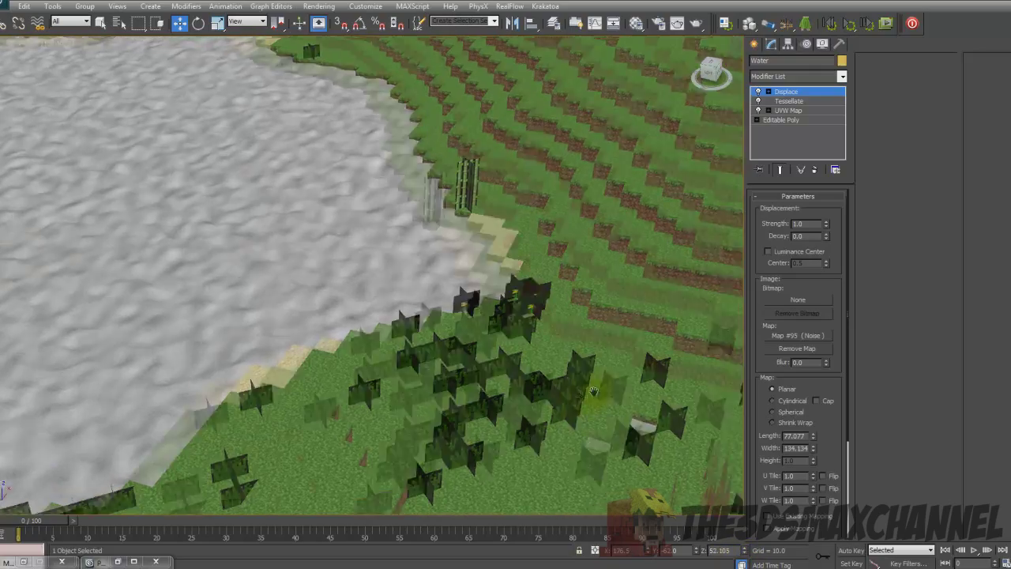
pyautogui.keyDown('alt'); pyautogui.moveTo(411, 311); pyautogui.dragTo(308, 228, button='middle'); pyautogui.keyUp('alt')
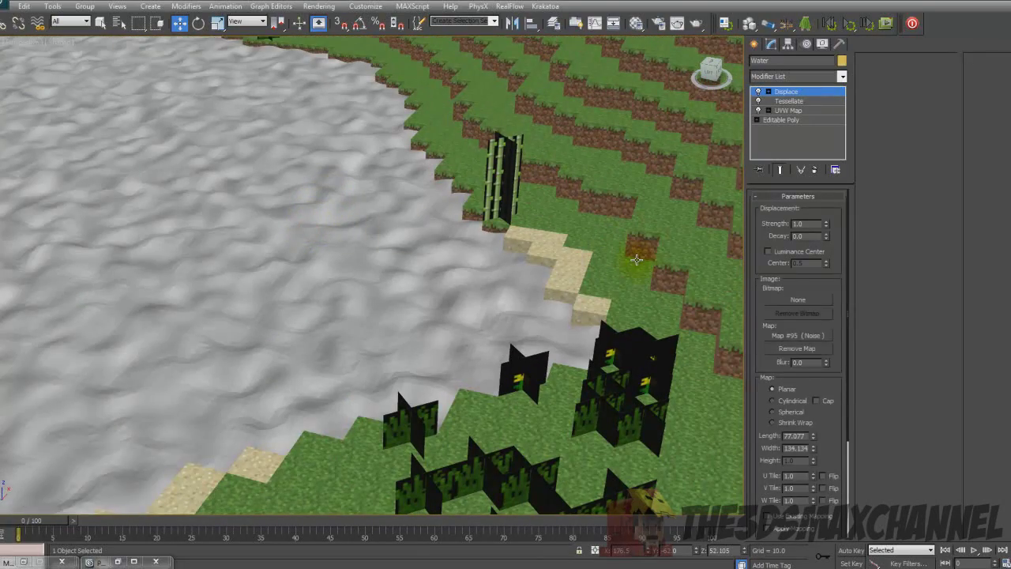
# Step: Reopen the Noise map's settings, try the Fractal noise type and return to Regular
pyautogui.press('m')
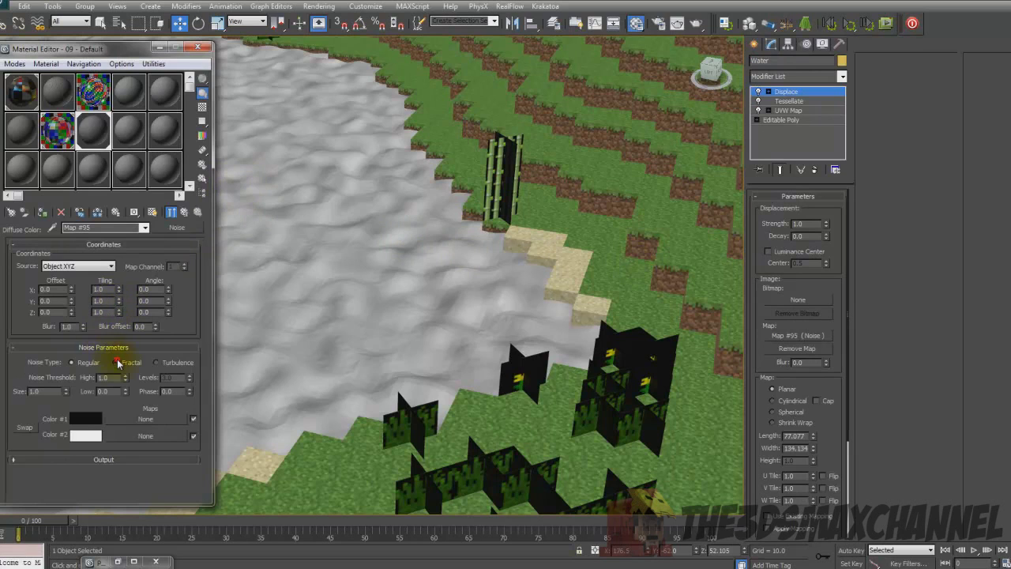
pyautogui.click(117, 363)
pyautogui.click(87, 365)
# Step: Render the Perspective view to check the displaced water along the shore, and close the rendered image
pyautogui.keyDown('alt'); pyautogui.moveTo(379, 293); pyautogui.dragTo(442, 277, button='middle'); pyautogui.keyUp('alt')
pyautogui.click(319, 6)
pyautogui.click(316, 20)
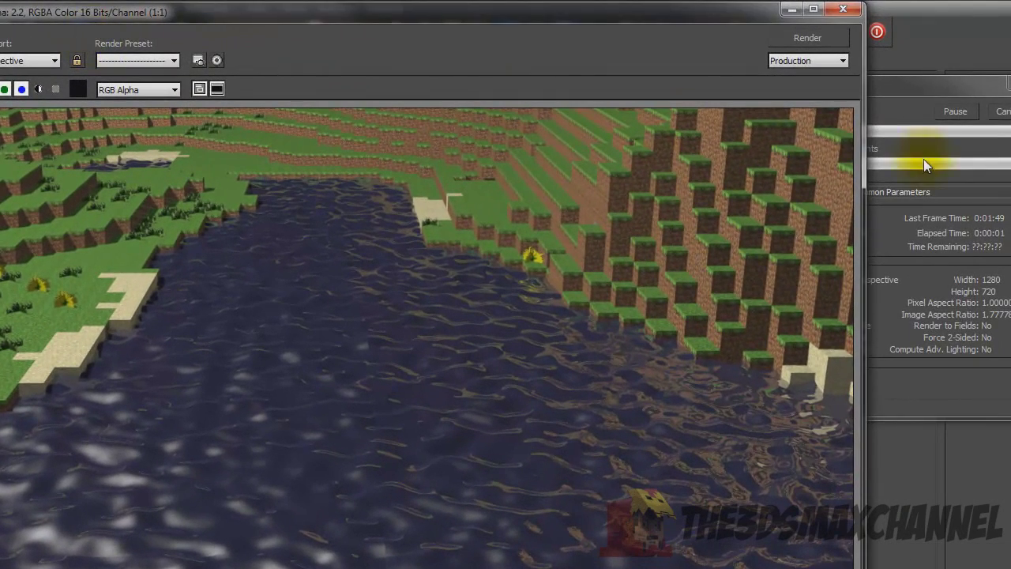
pyautogui.click(945, 264)
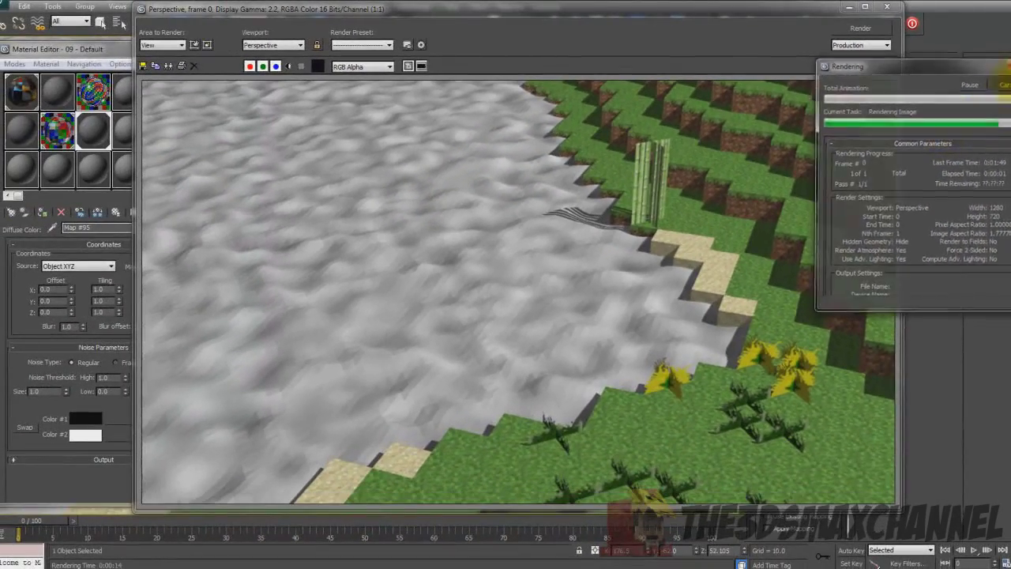
pyautogui.click(887, 8)
pyautogui.scroll(3, 505, 207)
pyautogui.scroll(-3, 501, 201)
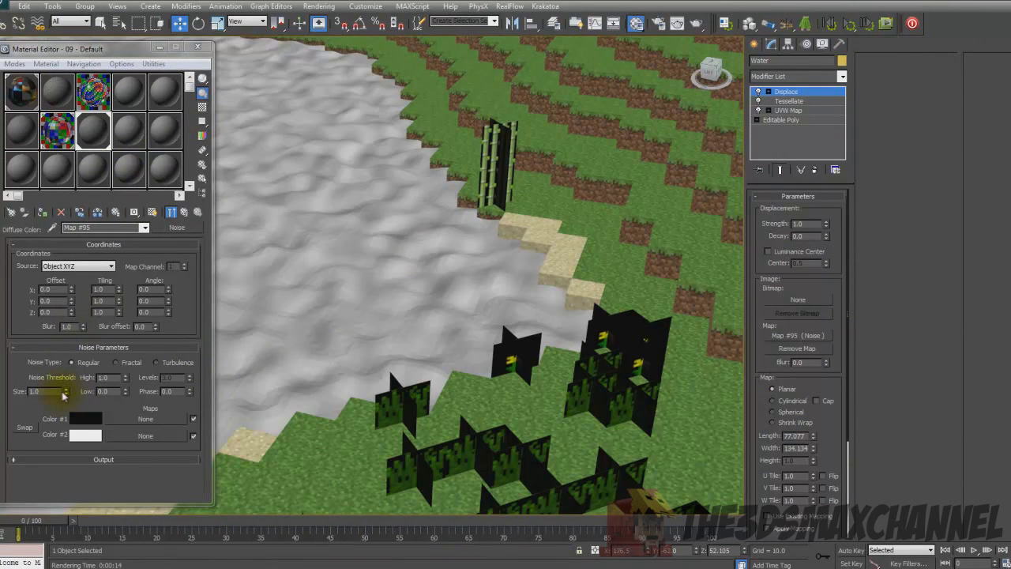
# Step: Try Noise sizes of 0.9 and 0.2 on the water and set the size back to 1.0
pyautogui.click(66, 394)
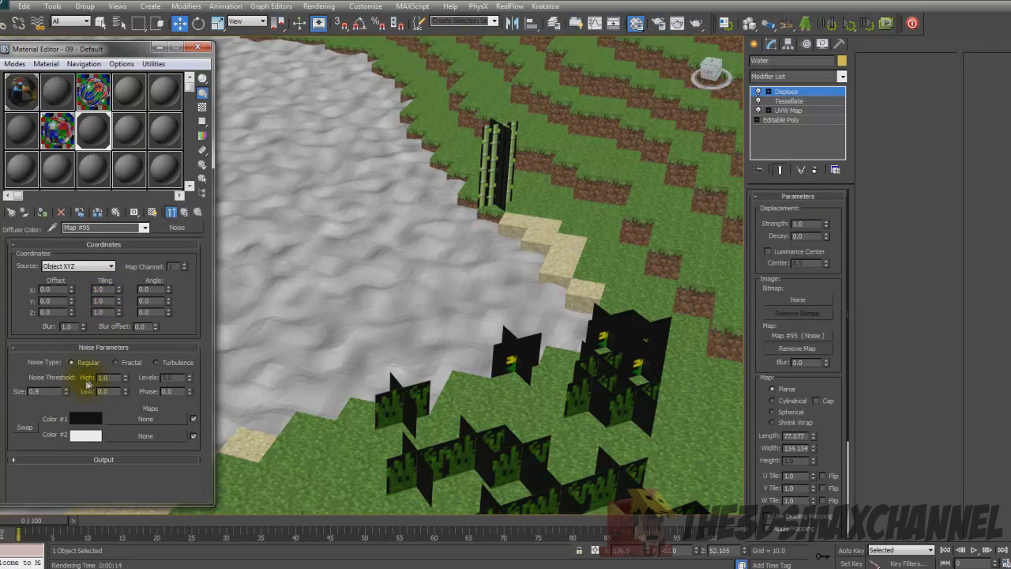
pyautogui.moveTo(67, 394); pyautogui.dragTo(62, 392)
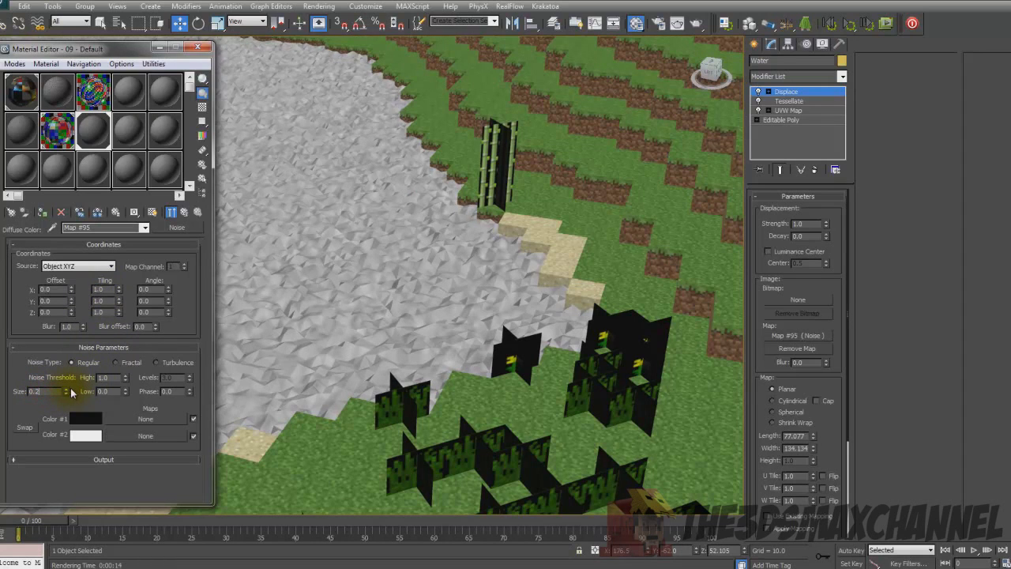
pyautogui.click(327, 339)
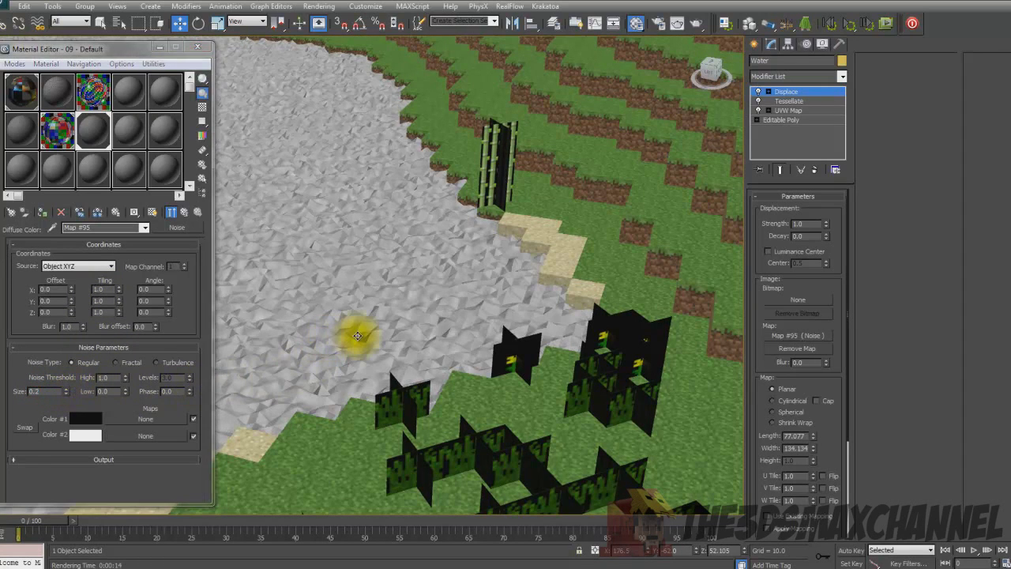
pyautogui.doubleClick(47, 391)
pyautogui.write('1')
pyautogui.press('Return')
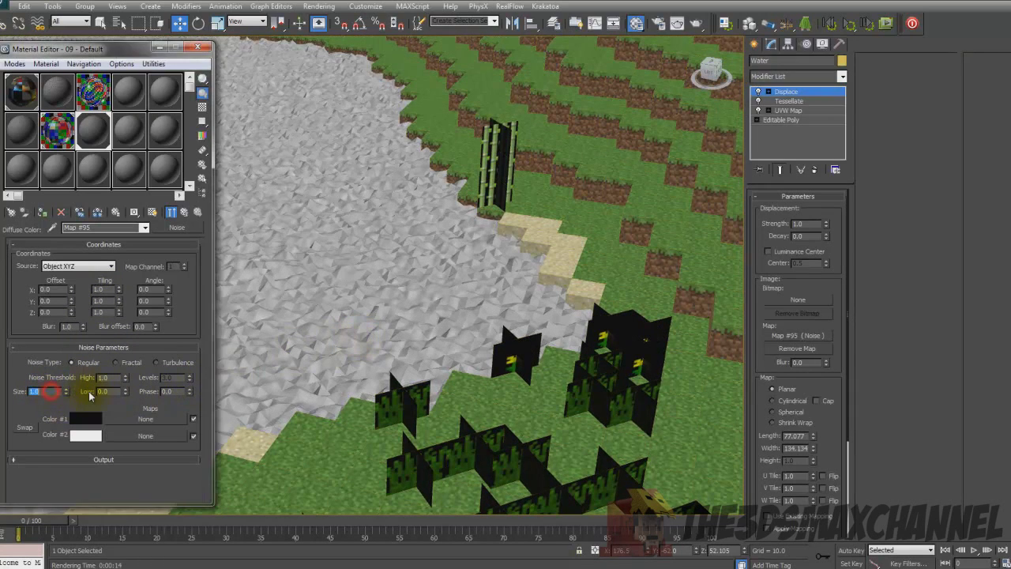
# Step: Try stronger and weaker displacement, including a strength of 0.67, and return the Displace strength to 1.0
pyautogui.moveTo(355, 361); pyautogui.dragTo(366, 381, button='middle')
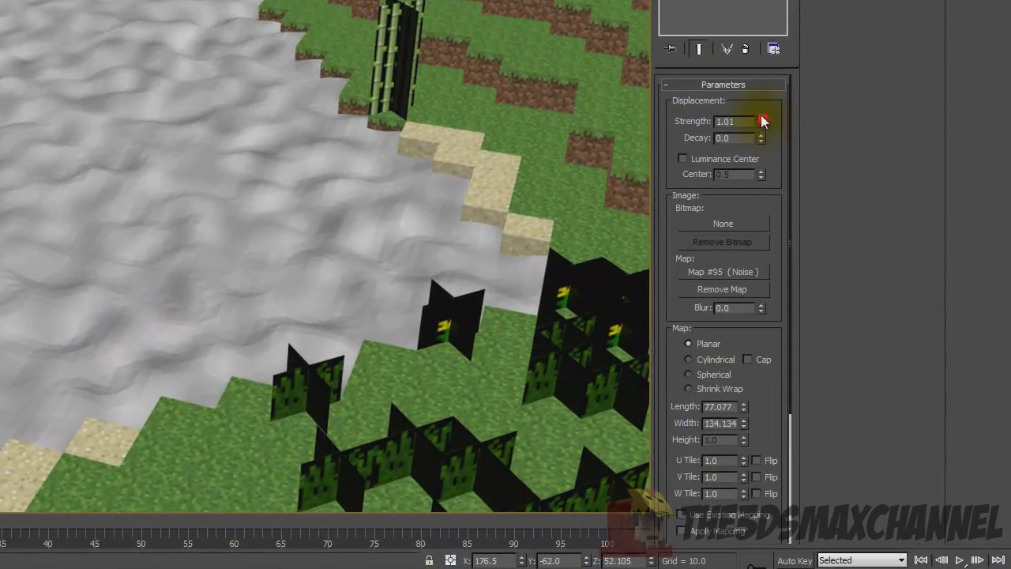
pyautogui.moveTo(825, 223); pyautogui.dragTo(824, 205)
pyautogui.moveTo(758, 96); pyautogui.dragTo(759, 48)
pyautogui.moveTo(764, 127); pyautogui.dragTo(762, 147)
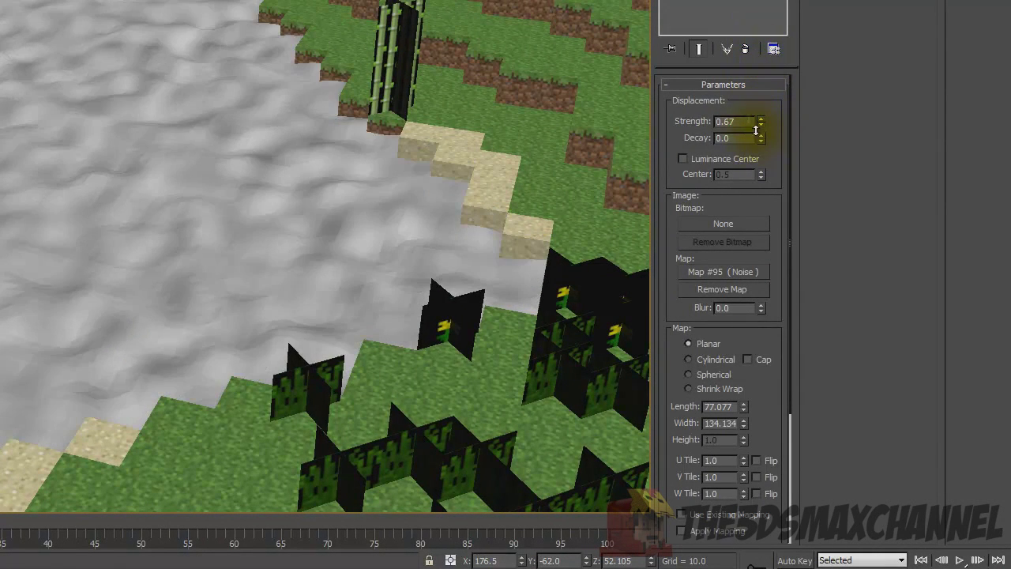
pyautogui.press('Return')
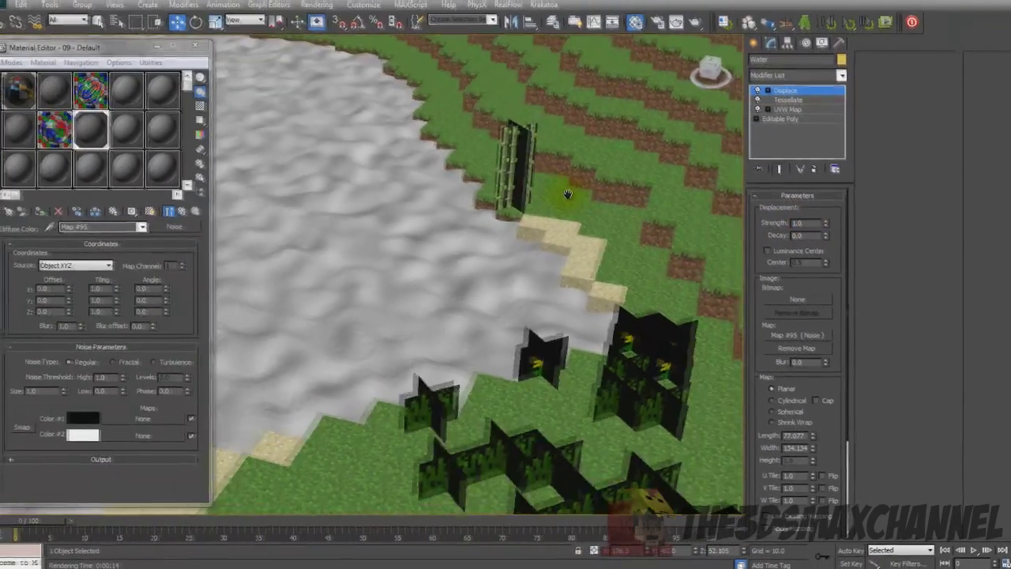
# Step: Examine the displaced water surface and its shoreline from close up and from farther away
pyautogui.scroll(5, 481, 276)
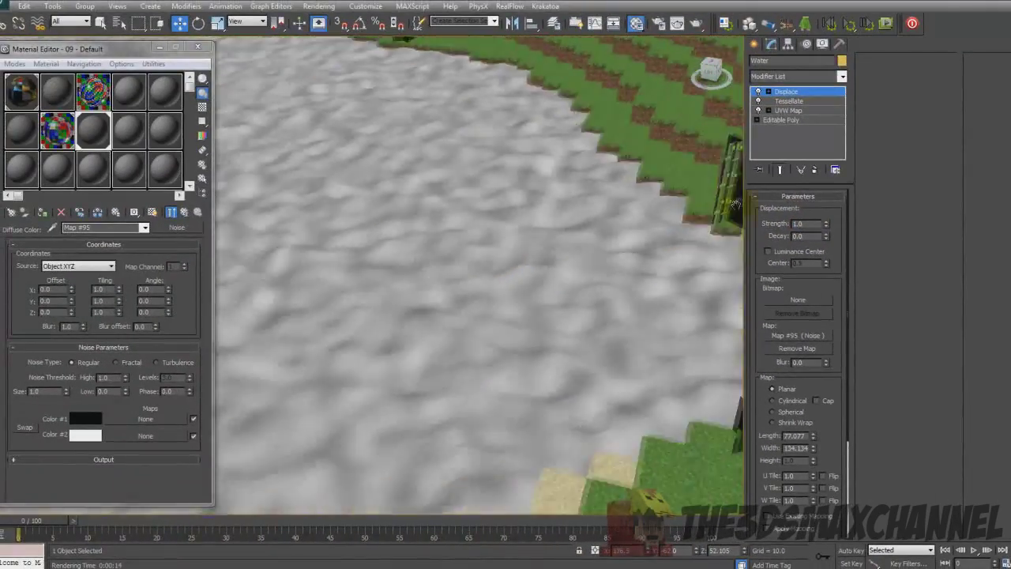
pyautogui.scroll(-5, 725, 206)
pyautogui.scroll(6, 725, 207)
pyautogui.keyDown('alt'); pyautogui.moveTo(553, 237); pyautogui.dragTo(231, 185, button='middle'); pyautogui.keyUp('alt')
pyautogui.scroll(5, 575, 106)
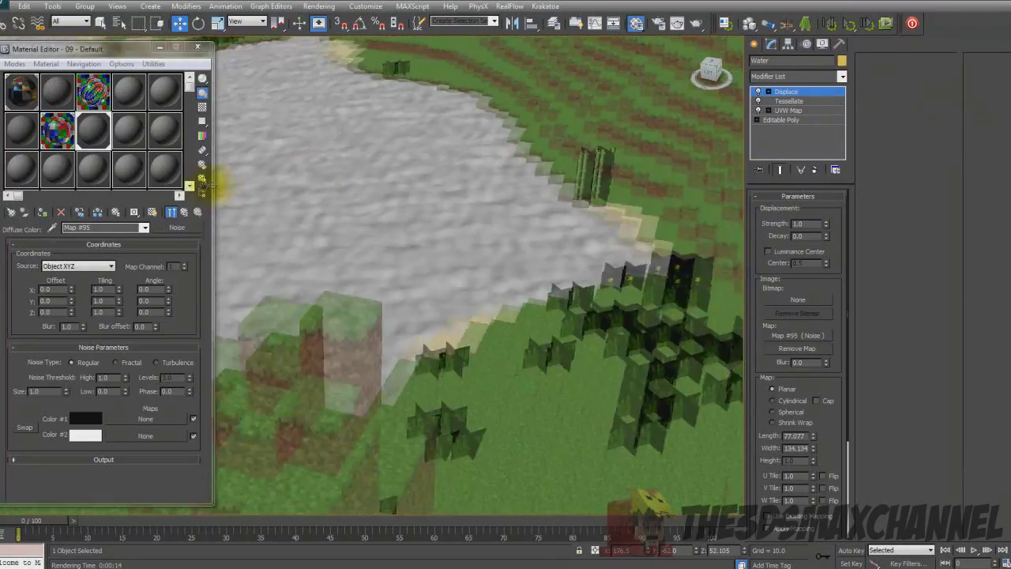
pyautogui.scroll(-4, 231, 185)
pyautogui.scroll(5, 406, 187)
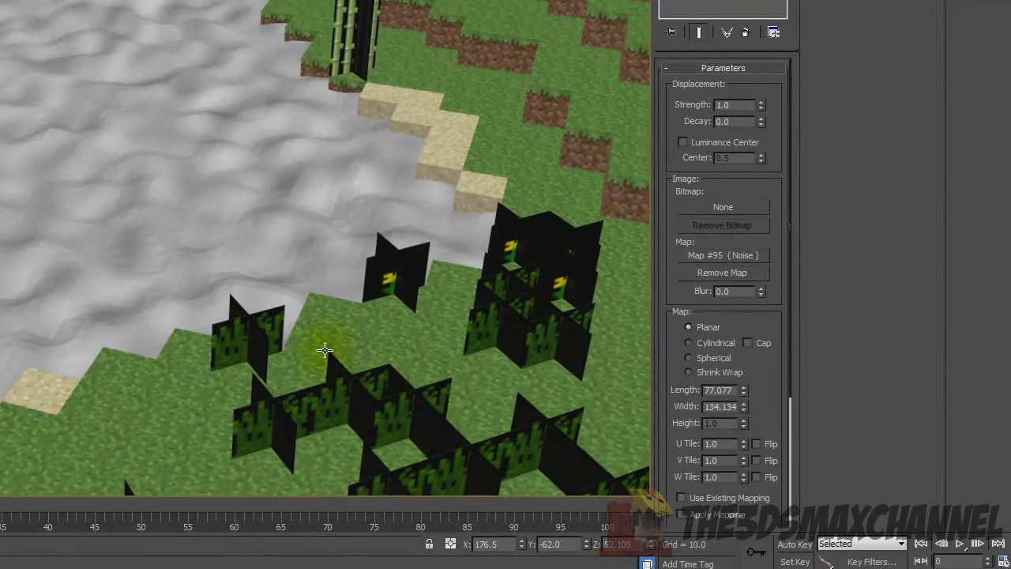
# Step: With Auto Key on at frame 100, animate the Noise map's Phase to 2.0, and turn Auto Key off
pyautogui.moveTo(324, 349); pyautogui.dragTo(320, 354, button='middle')
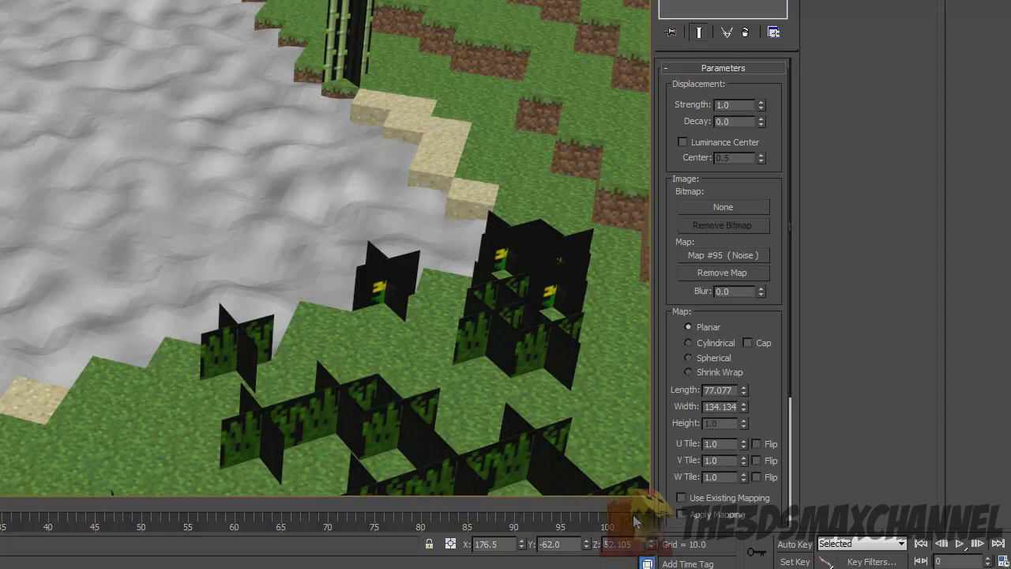
pyautogui.moveTo(401, 285); pyautogui.dragTo(439, 285, button='middle')
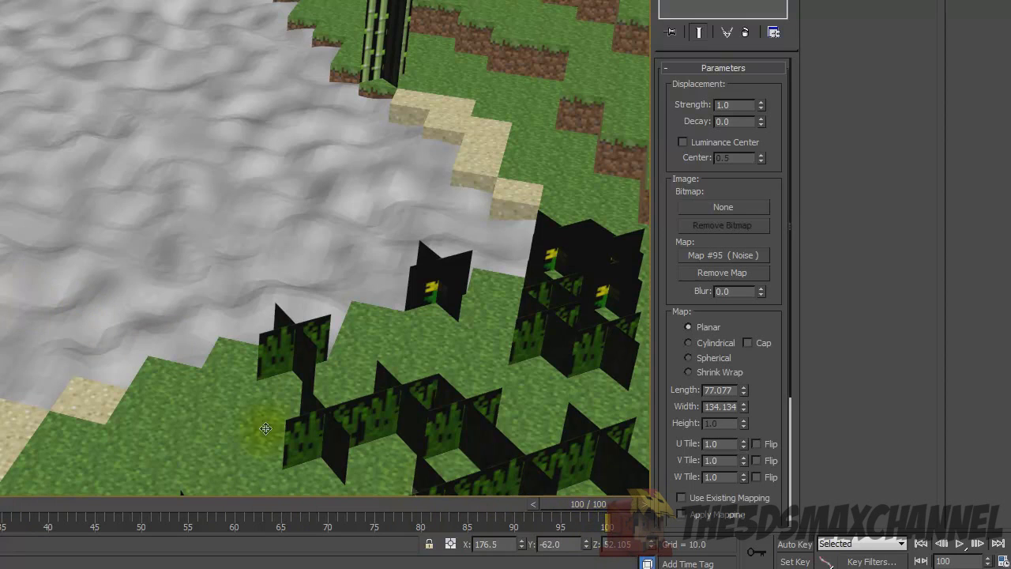
pyautogui.click(793, 543)
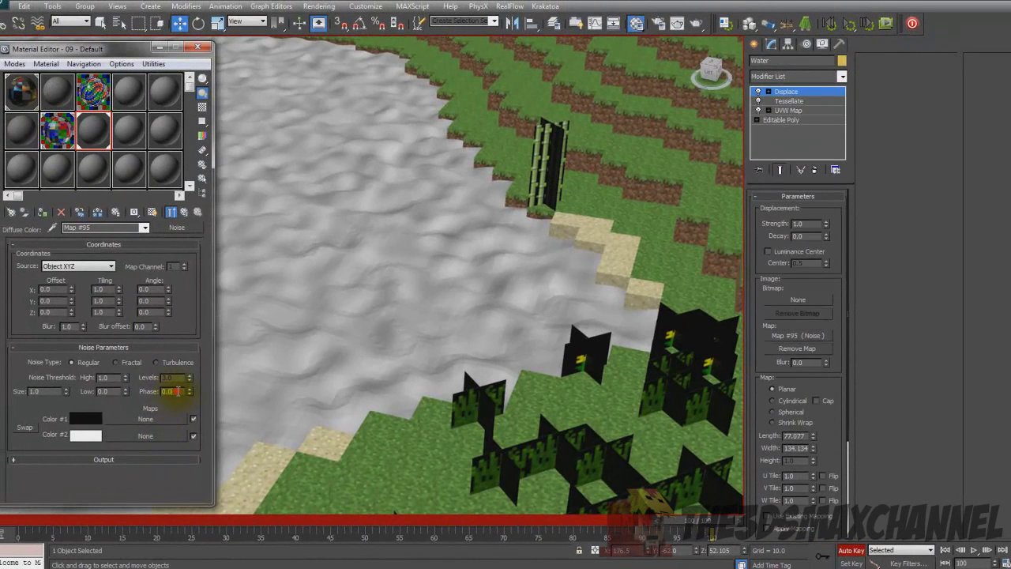
pyautogui.press('Return')
pyautogui.press('n')
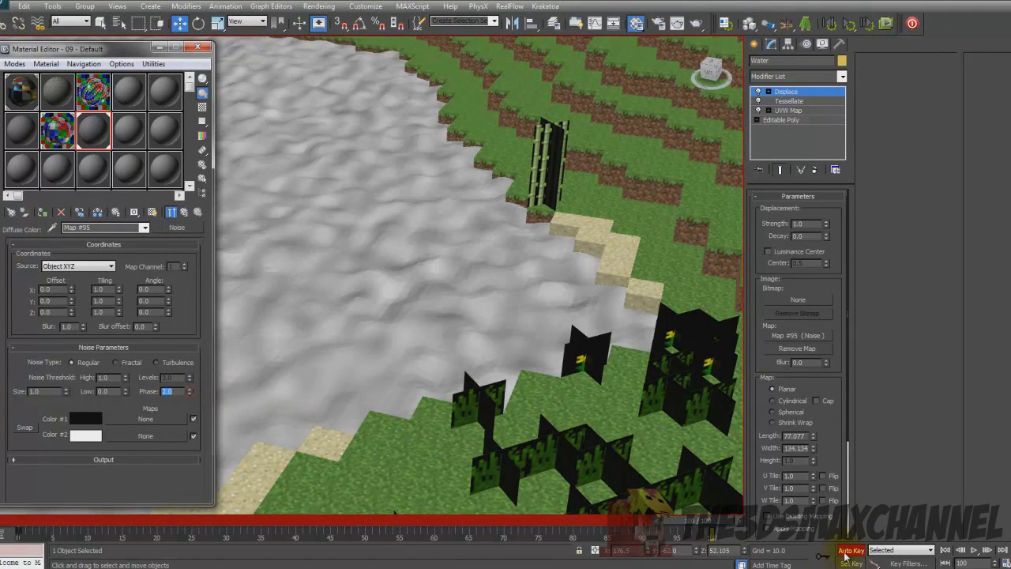
# Step: Scrub through the timeline to preview the animated water ripples, and return to frame 100
pyautogui.moveTo(695, 519); pyautogui.dragTo(32, 519)
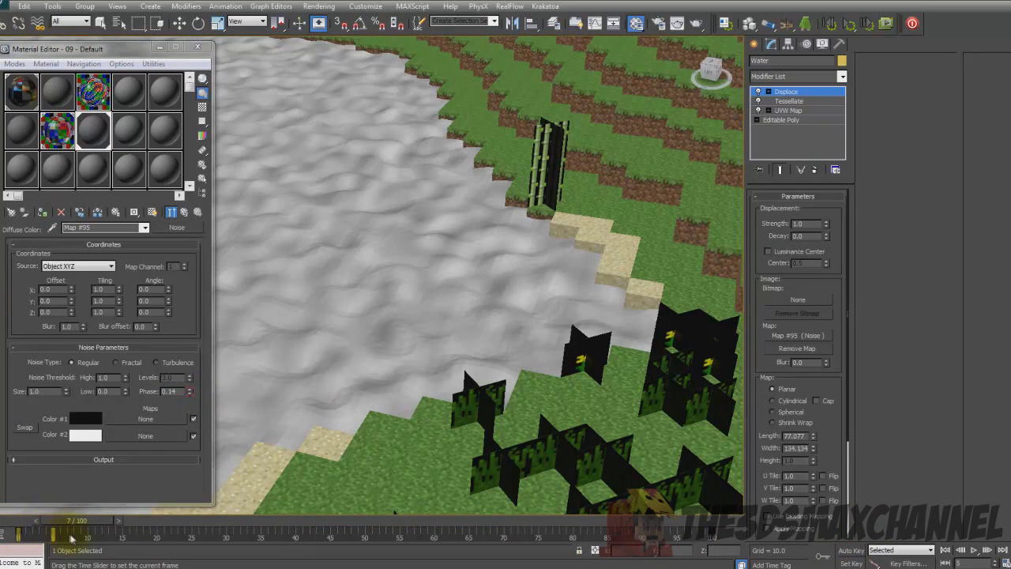
pyautogui.moveTo(102, 539); pyautogui.dragTo(152, 541)
pyautogui.press('w')
pyautogui.press('Home')
pyautogui.press('End')
pyautogui.press('F4')
pyautogui.press('F4')
pyautogui.scroll(-3, 549, 352)
pyautogui.scroll(3, 549, 352)
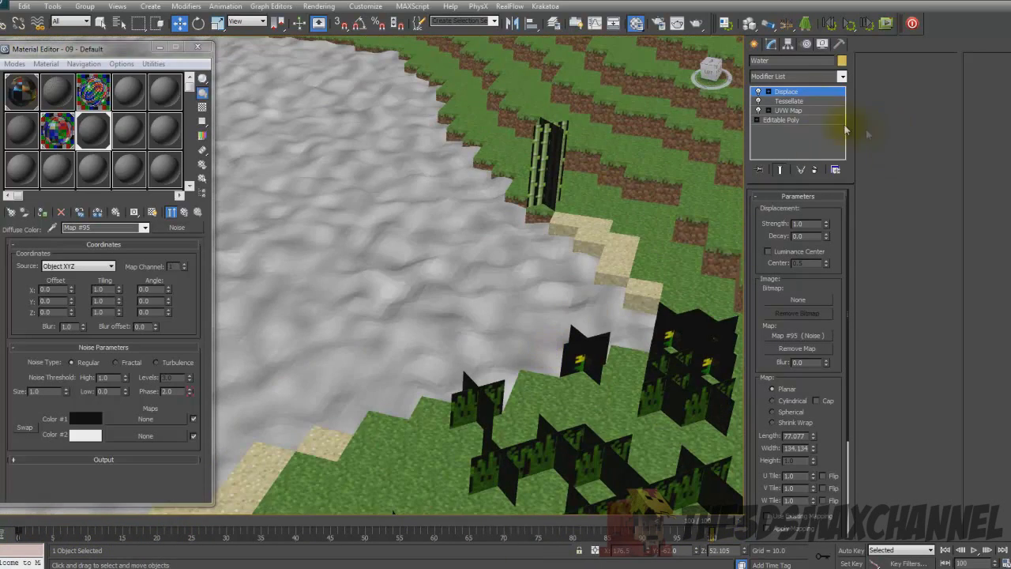
# Step: Add a TurboSmooth modifier on top of the water's Displace modifier and check the smoothed mesh in wireframe and shaded display
pyautogui.click(771, 76)
pyautogui.click(772, 76)
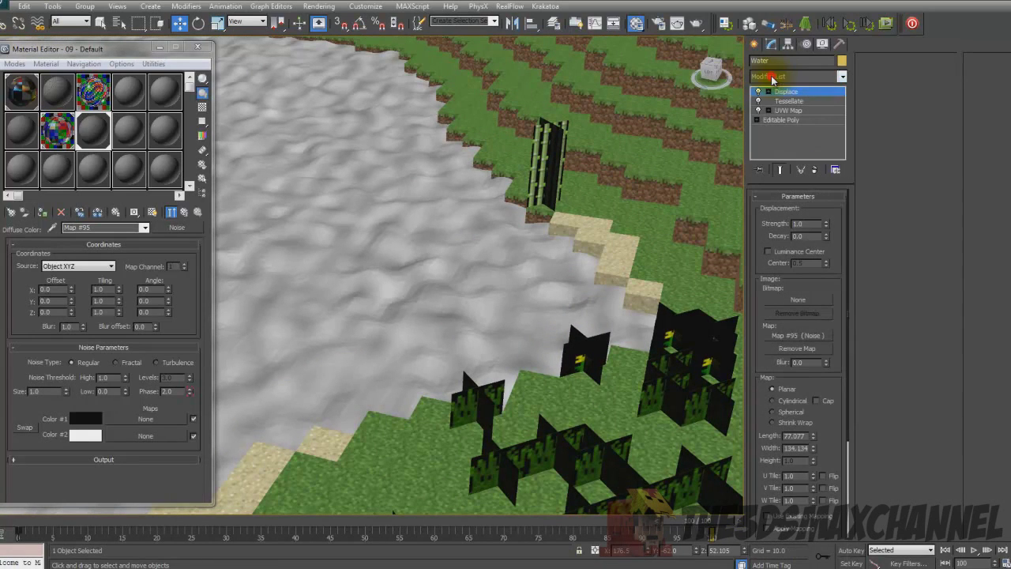
pyautogui.click(158, 49)
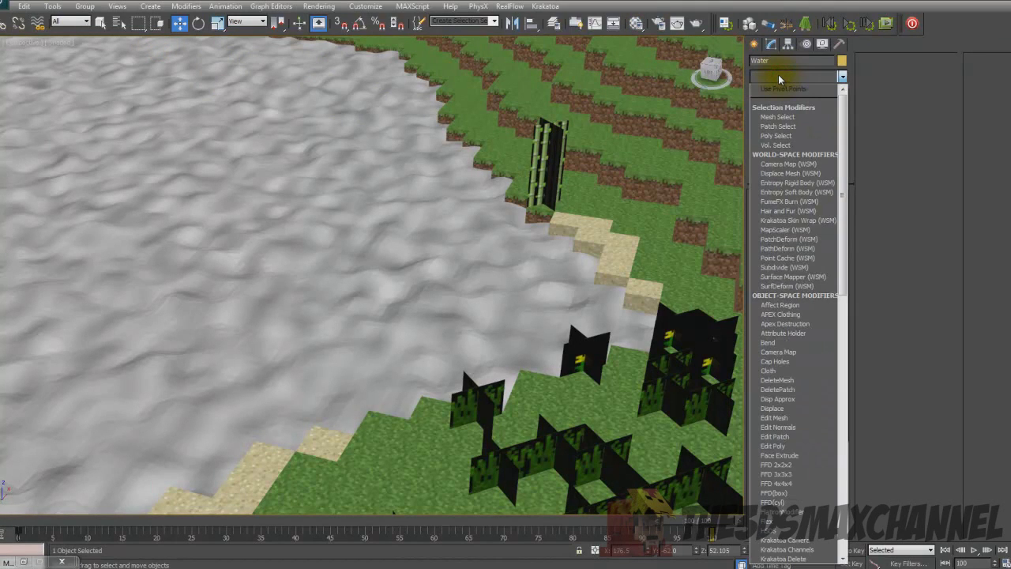
pyautogui.write('th')
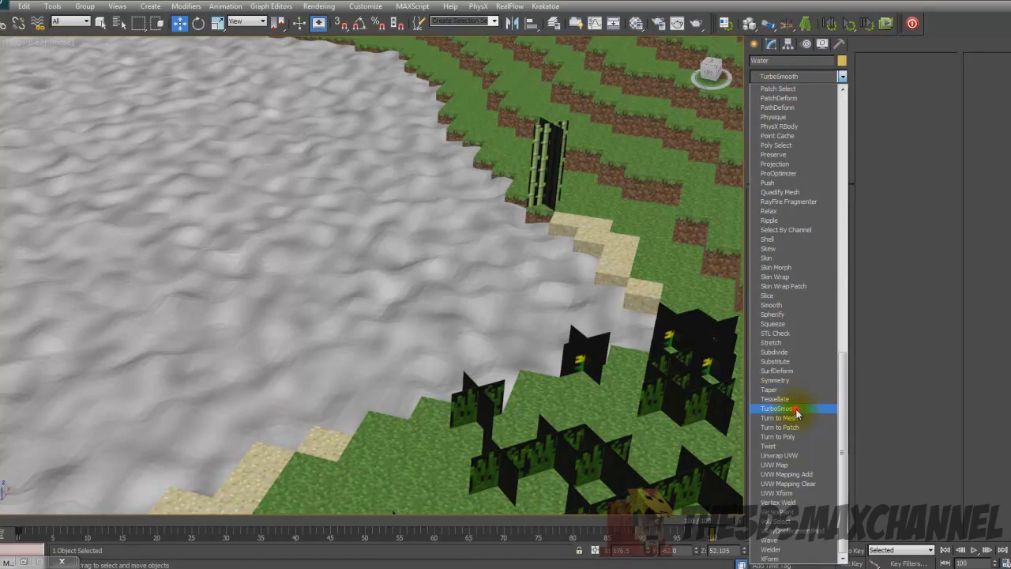
pyautogui.click(796, 412)
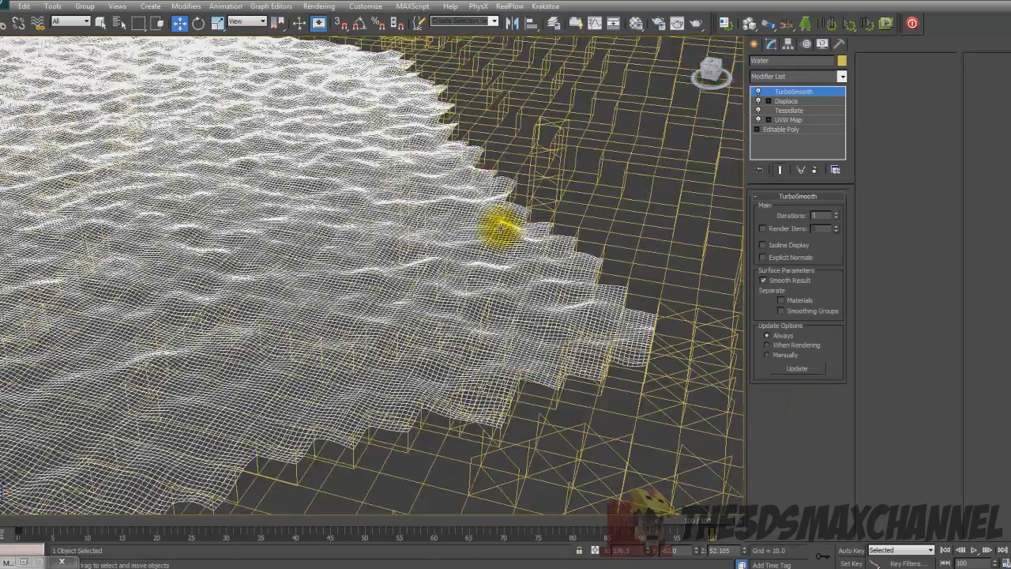
pyautogui.press('F3')
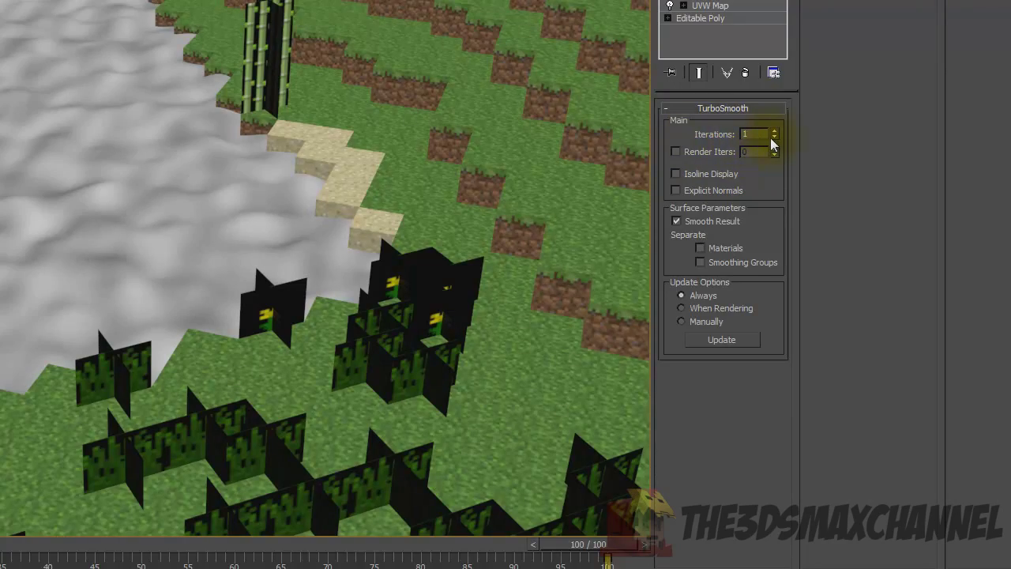
# Step: Set TurboSmooth Iterations to 0 and enable Render Iters with a value of 1
pyautogui.moveTo(348, 119)
pyautogui.mouseDown(button='middle')
pyautogui.moveTo(464, 109)
pyautogui.moveTo(354, 113)
pyautogui.mouseUp(button='middle')
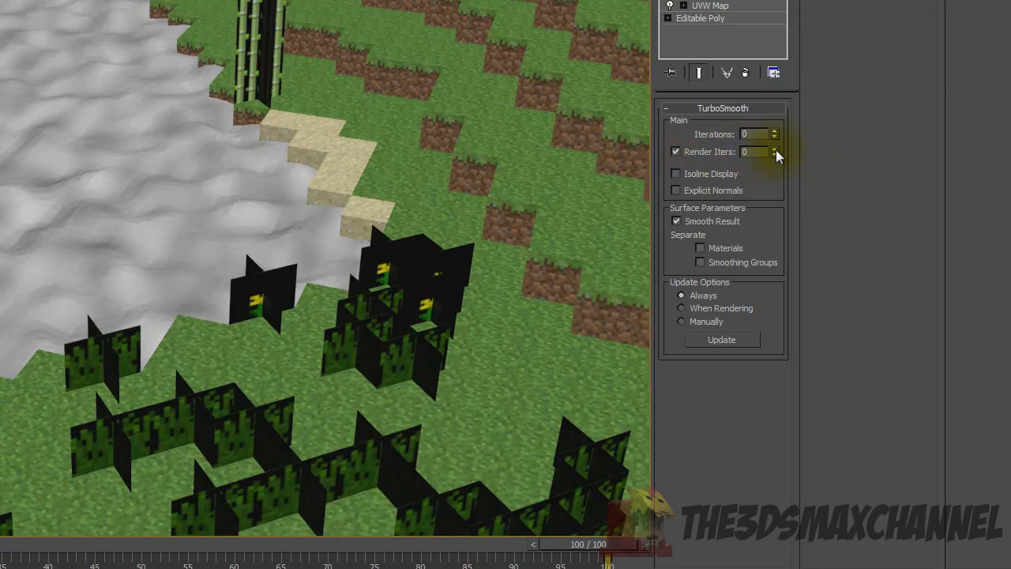
pyautogui.moveTo(230, 60); pyautogui.dragTo(286, 56, button='middle')
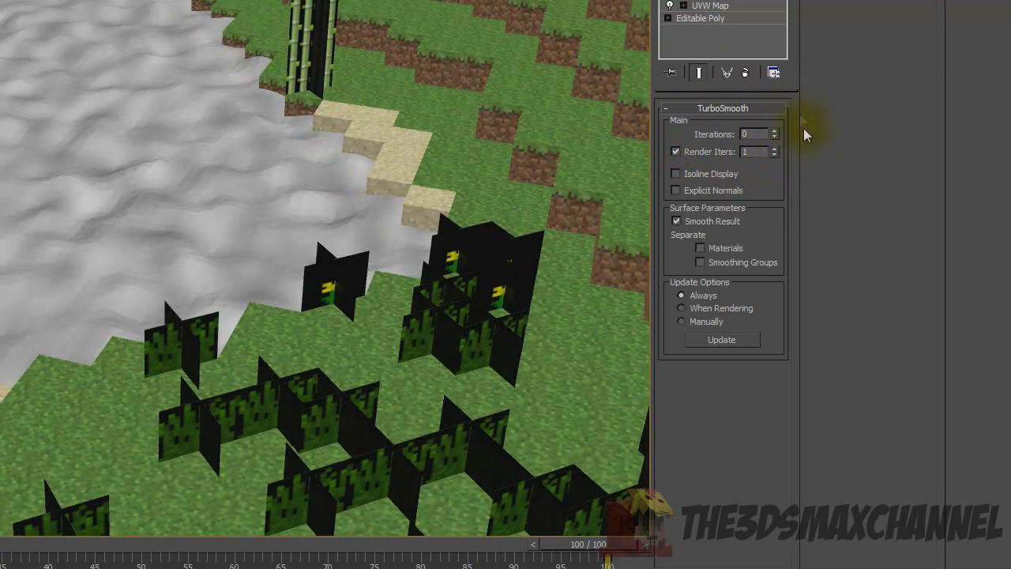
pyautogui.moveTo(381, 114); pyautogui.dragTo(436, 140, button='middle')
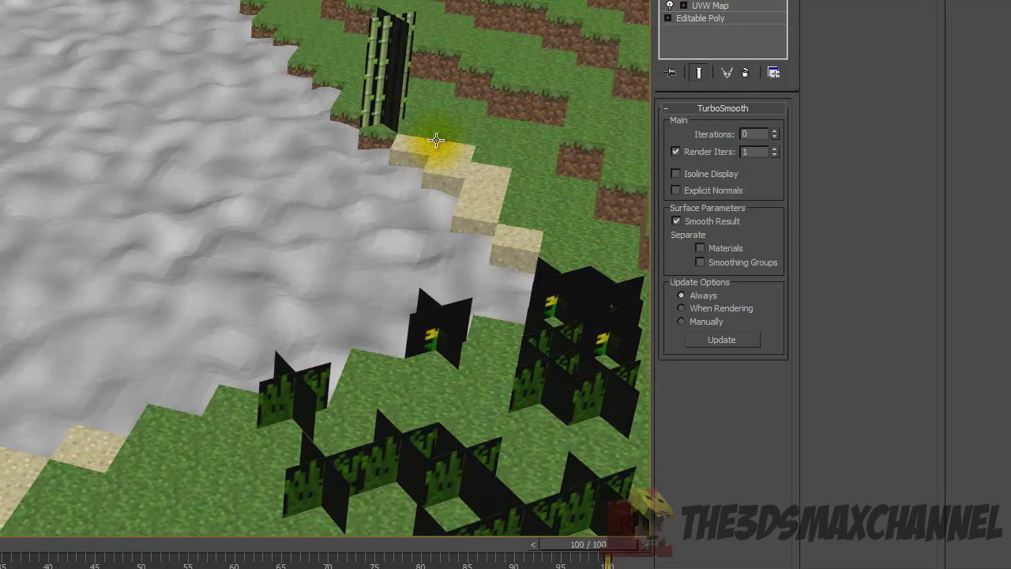
# Step: Examine the water's mesh density with and without edged faces, from the shoreline out to the whole terrain
pyautogui.scroll(-5, 435, 140)
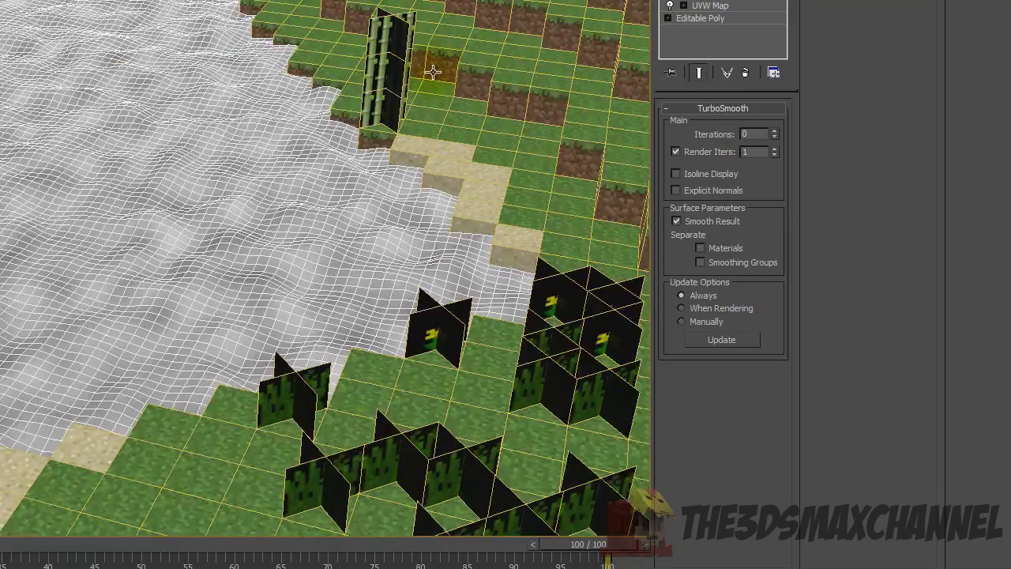
pyautogui.scroll(-5, 512, 155)
pyautogui.scroll(8, 380, 158)
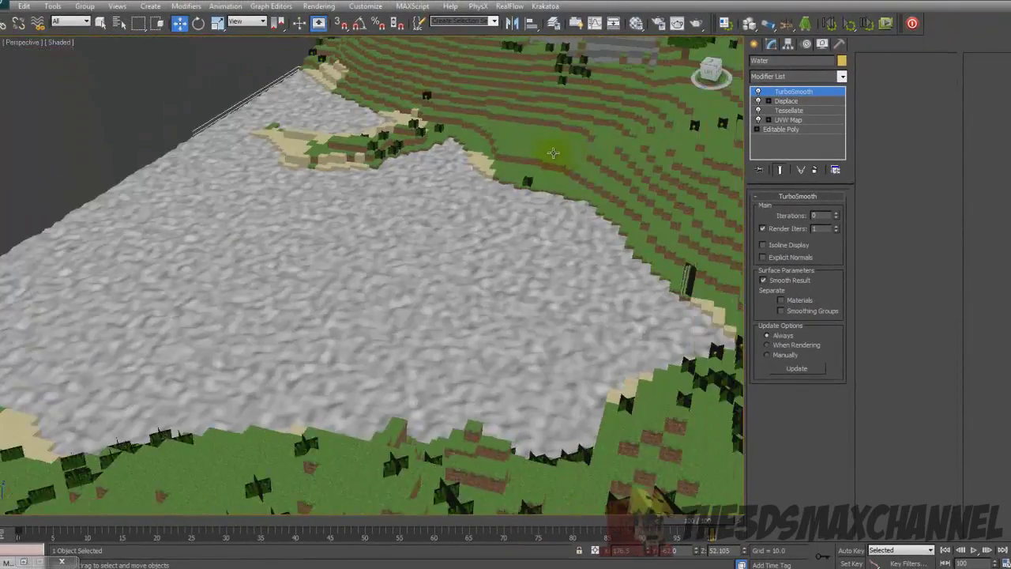
pyautogui.scroll(3, 379, 159)
pyautogui.scroll(-3, 442, 166)
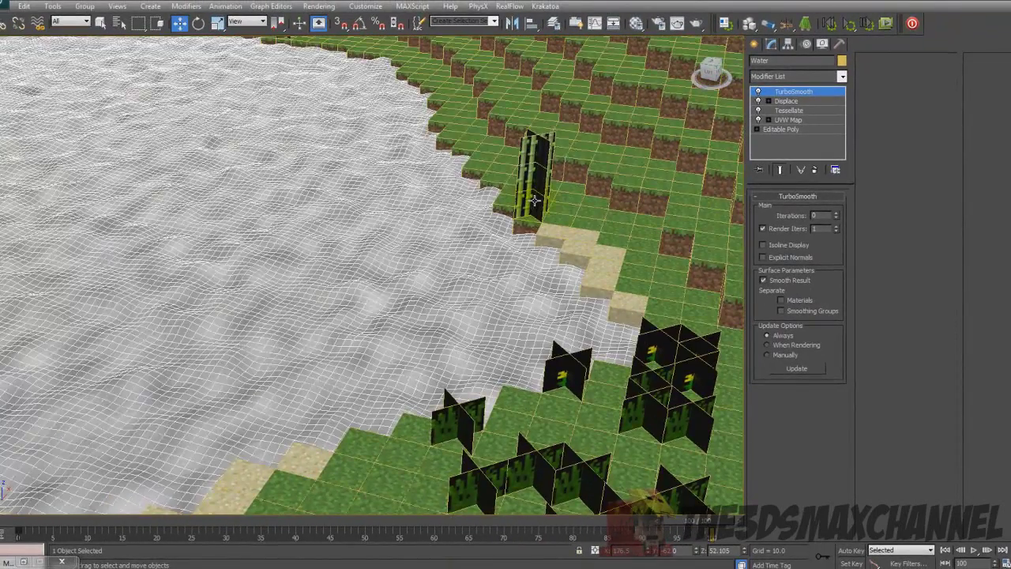
pyautogui.scroll(3, 458, 158)
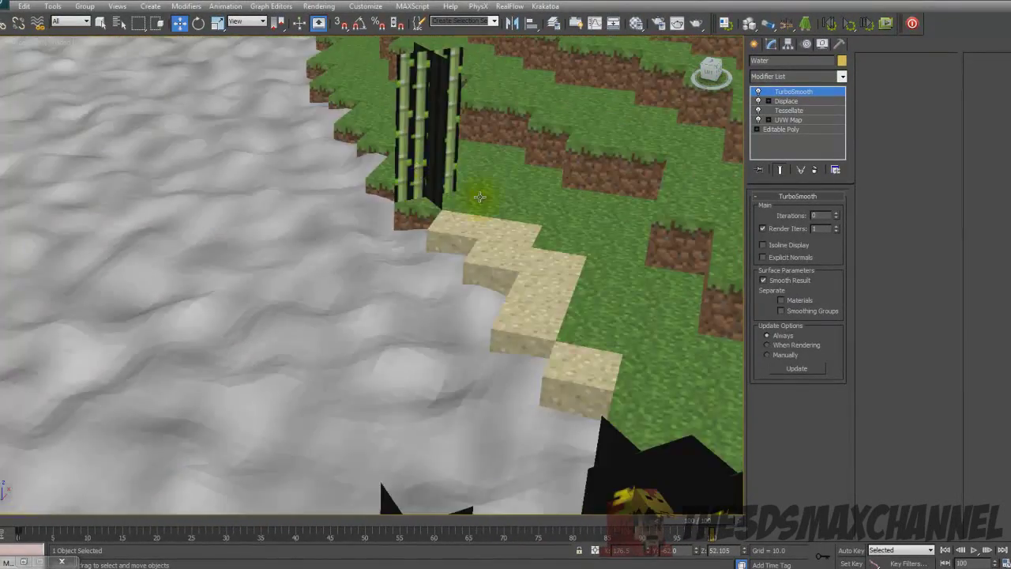
pyautogui.scroll(-3, 442, 150)
pyautogui.scroll(3, 442, 148)
pyautogui.scroll(-4, 451, 187)
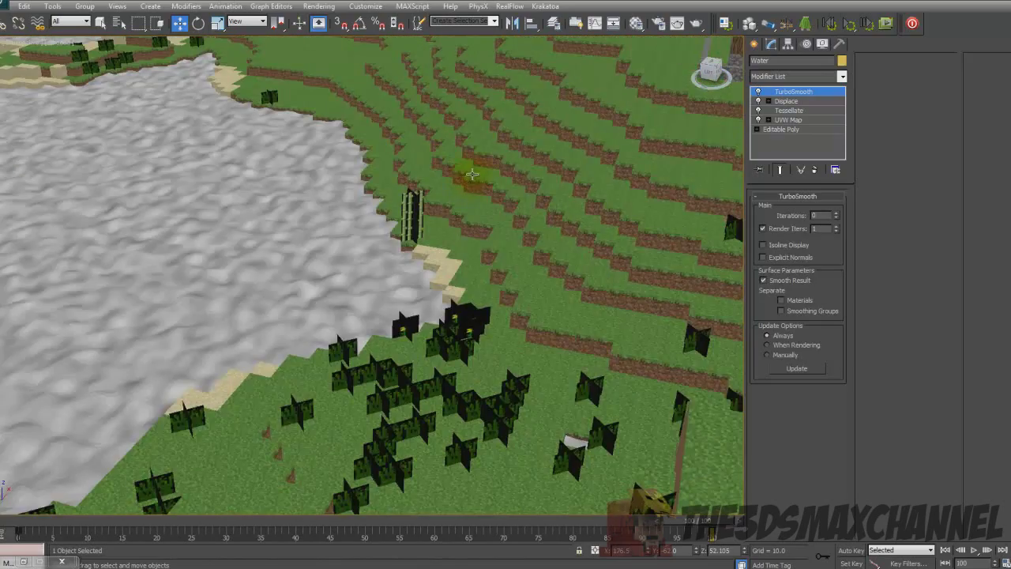
pyautogui.scroll(1, 473, 169)
pyautogui.scroll(2, 474, 186)
pyautogui.scroll(-4, 458, 201)
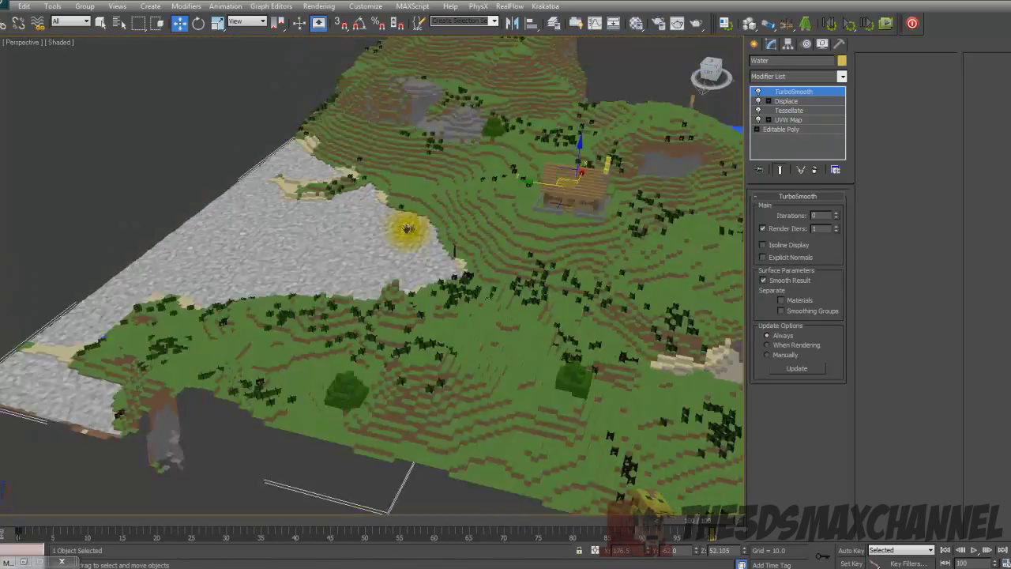
pyautogui.scroll(4, 434, 218)
pyautogui.scroll(-1, 288, 253)
# Step: Open the Material Editor and assign the checkered 08 - Default material to the water
pyautogui.press('m')
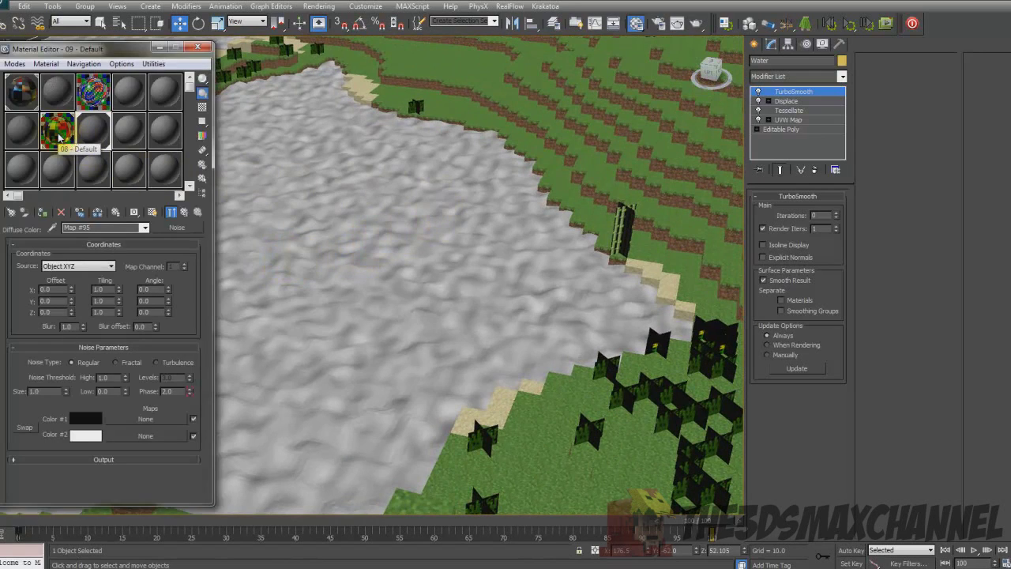
pyautogui.click(59, 128)
pyautogui.scroll(-2, 340, 156)
pyautogui.scroll(4, 236, 176)
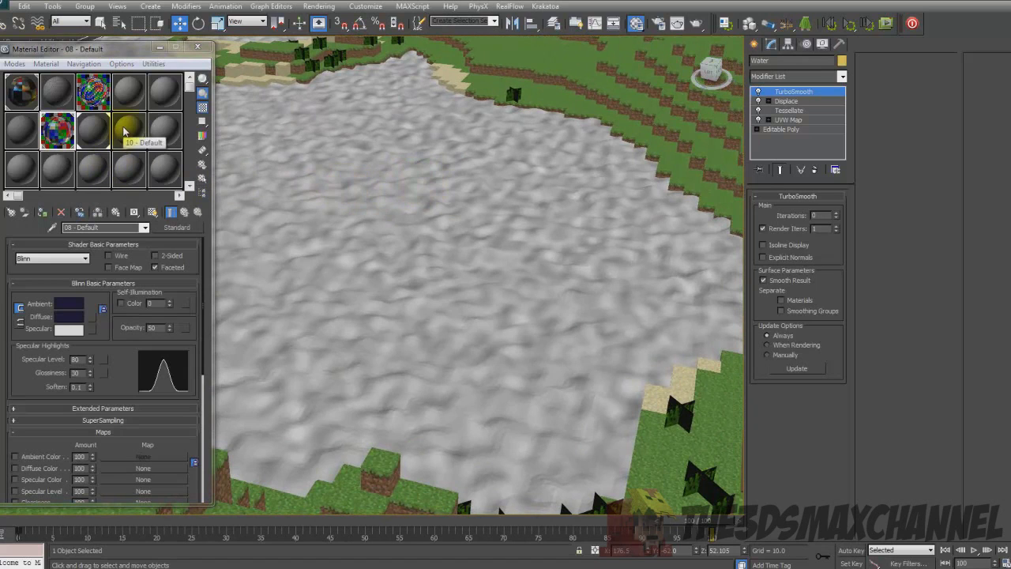
pyautogui.click(42, 212)
pyautogui.keyDown('alt'); pyautogui.moveTo(371, 214); pyautogui.dragTo(123, 125, button='middle'); pyautogui.keyUp('alt')
pyautogui.scroll(5, 350, 219)
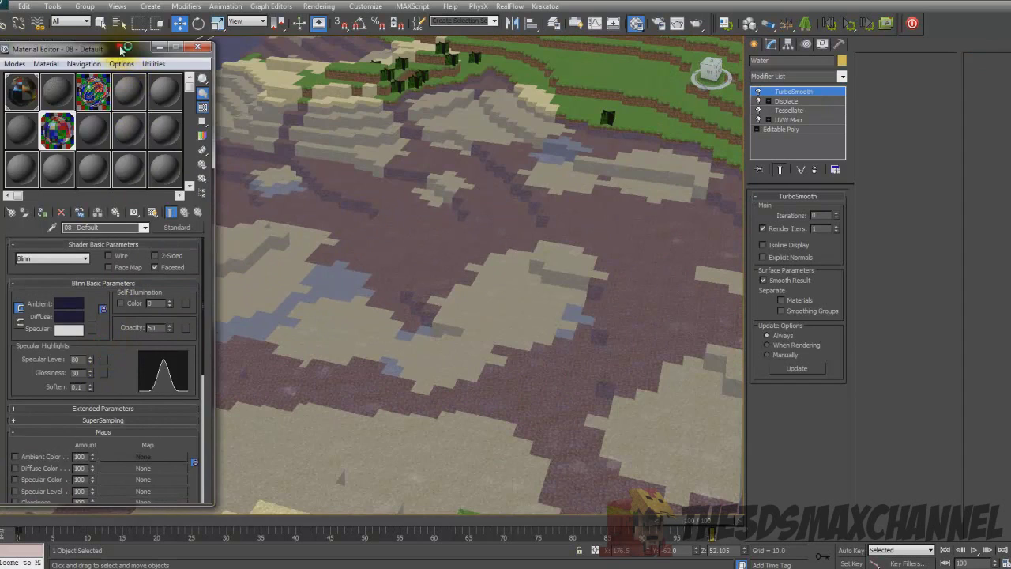
# Step: Move the Material Editor clear of the water and enable 2-Sided for the 08 - Default material
pyautogui.moveTo(121, 50); pyautogui.dragTo(585, 52)
pyautogui.scroll(-4, 355, 184)
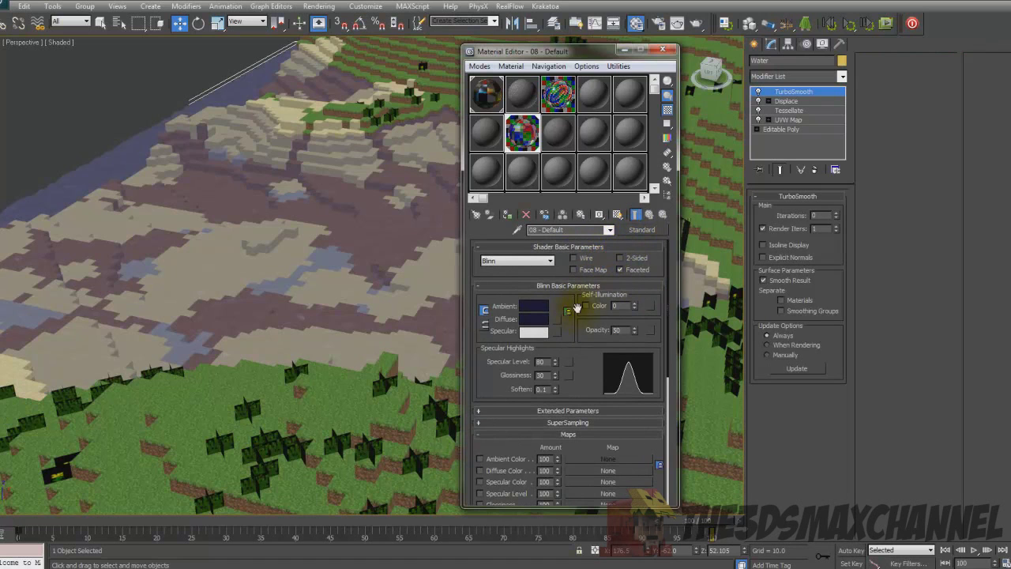
pyautogui.click(621, 258)
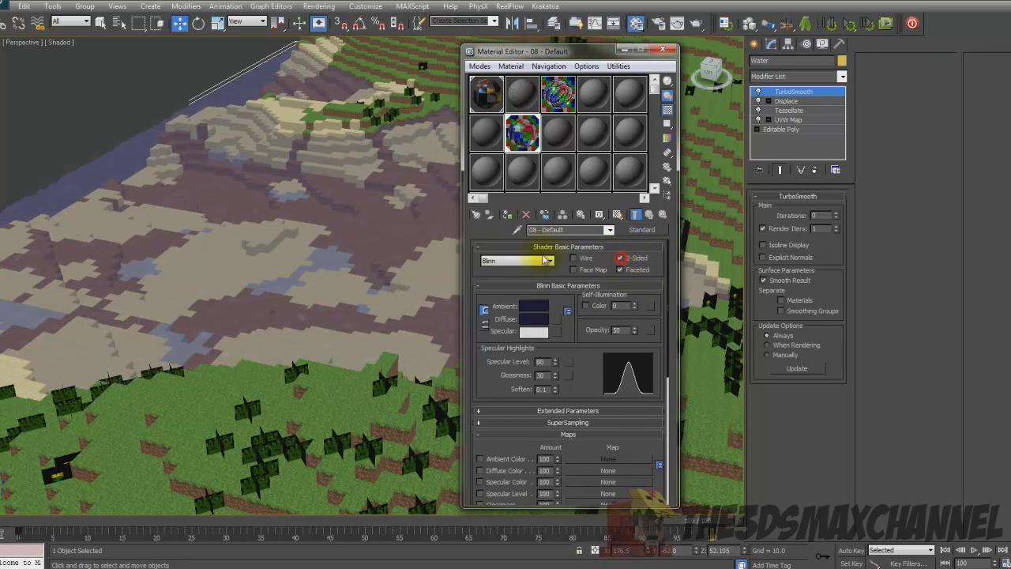
# Step: Examine the semi-transparent water over the lake bed, comparing the shaded view with the edged-faces view
pyautogui.scroll(3, 327, 226)
pyautogui.scroll(-2, 325, 217)
pyautogui.scroll(2, 302, 214)
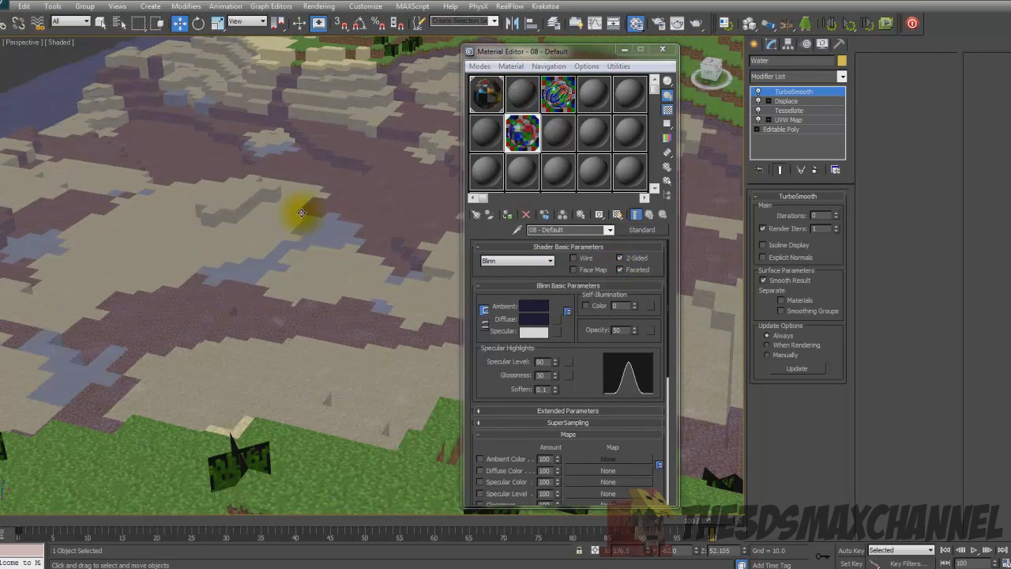
pyautogui.scroll(-2, 301, 207)
pyautogui.scroll(-2, 290, 182)
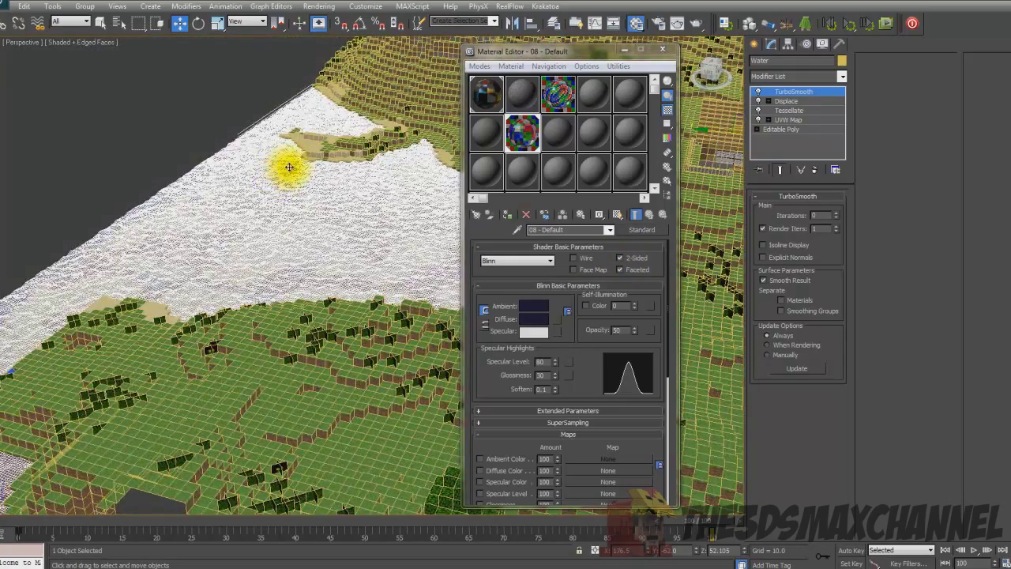
pyautogui.scroll(1, 289, 166)
pyautogui.scroll(-2, 287, 168)
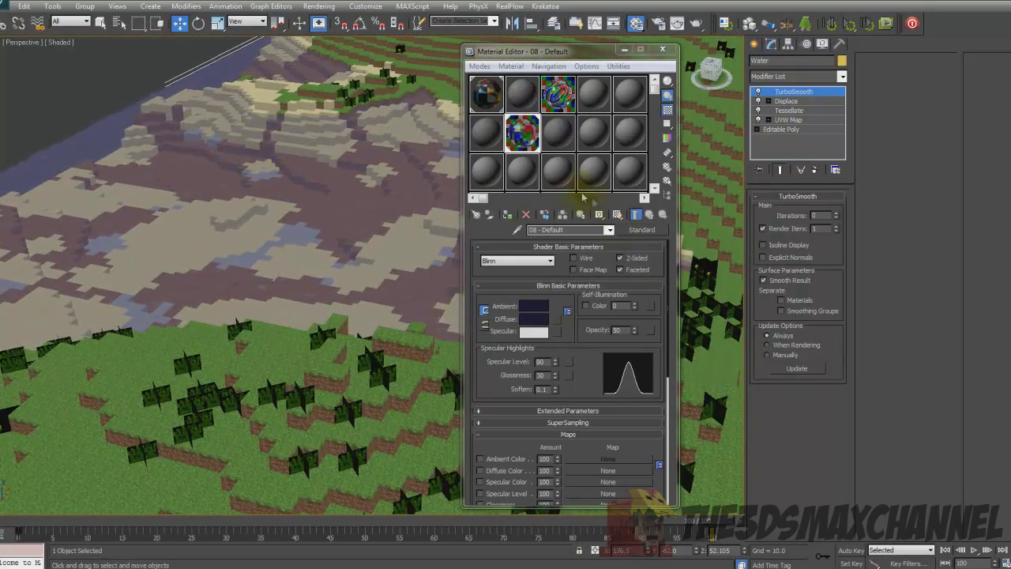
# Step: Change the water material's diffuse color to a brighter blue with a Value of 70
pyautogui.click(620, 258)
pyautogui.moveTo(575, 333); pyautogui.dragTo(576, 327)
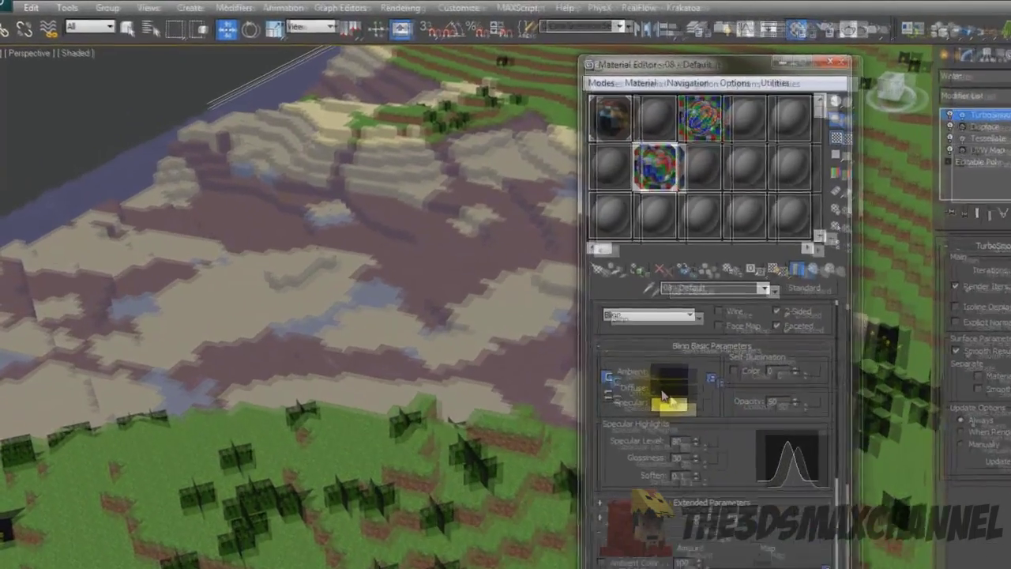
pyautogui.click(534, 318)
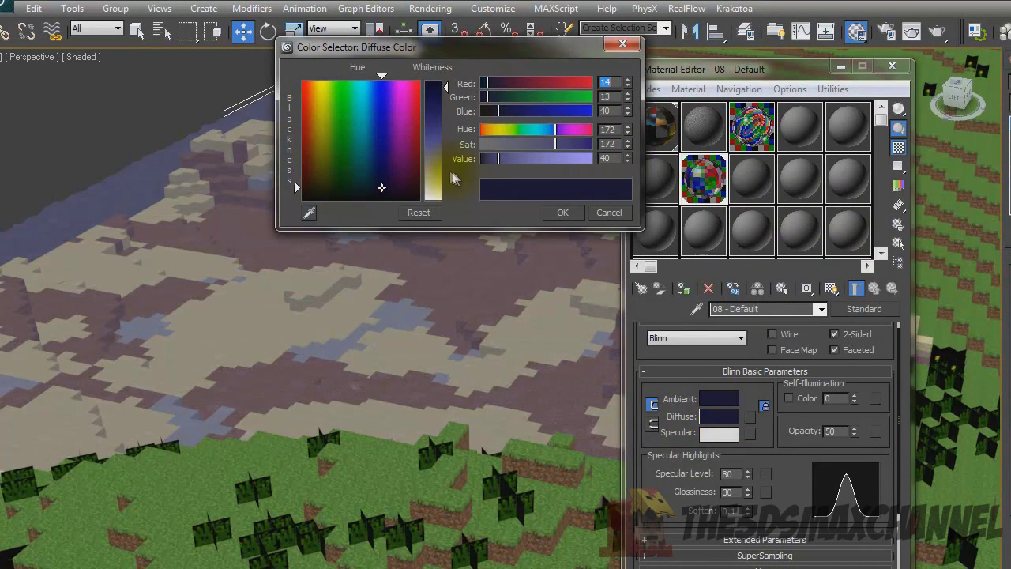
pyautogui.moveTo(378, 187); pyautogui.dragTo(377, 174)
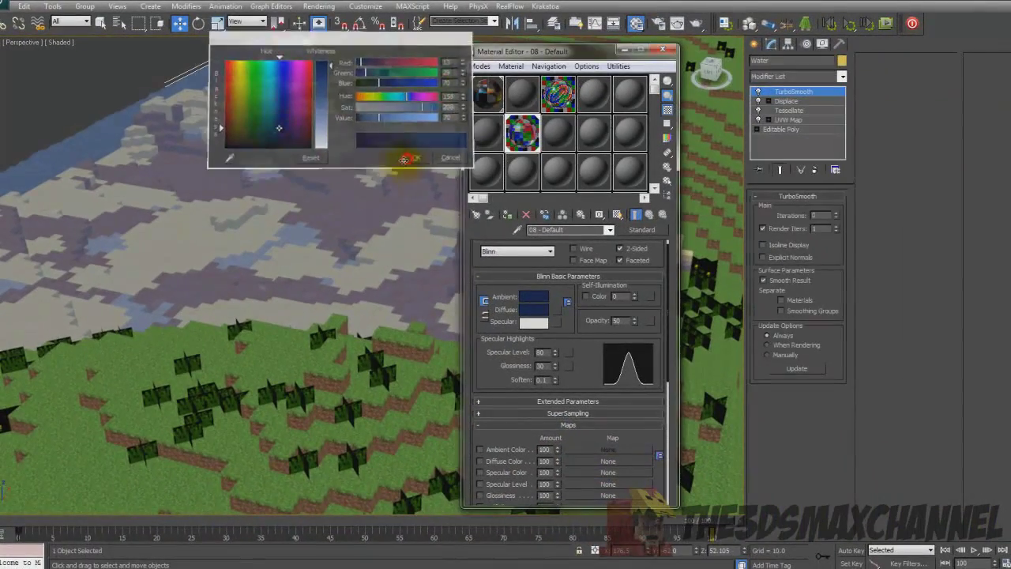
pyautogui.click(424, 163)
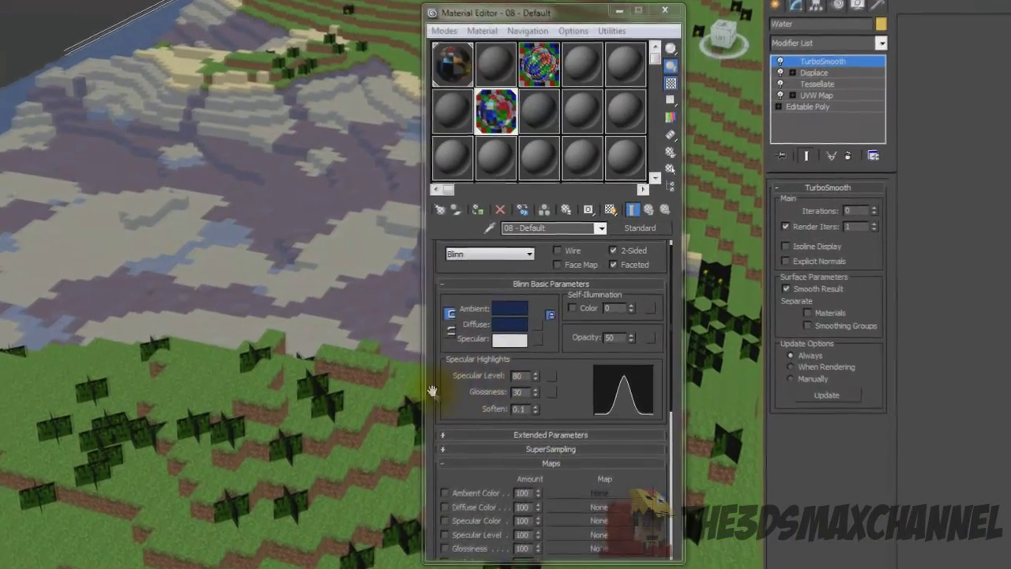
# Step: Review the water material's specular highlight settings and the Reflection and Refraction entries among its maps
pyautogui.moveTo(471, 377); pyautogui.dragTo(463, 334)
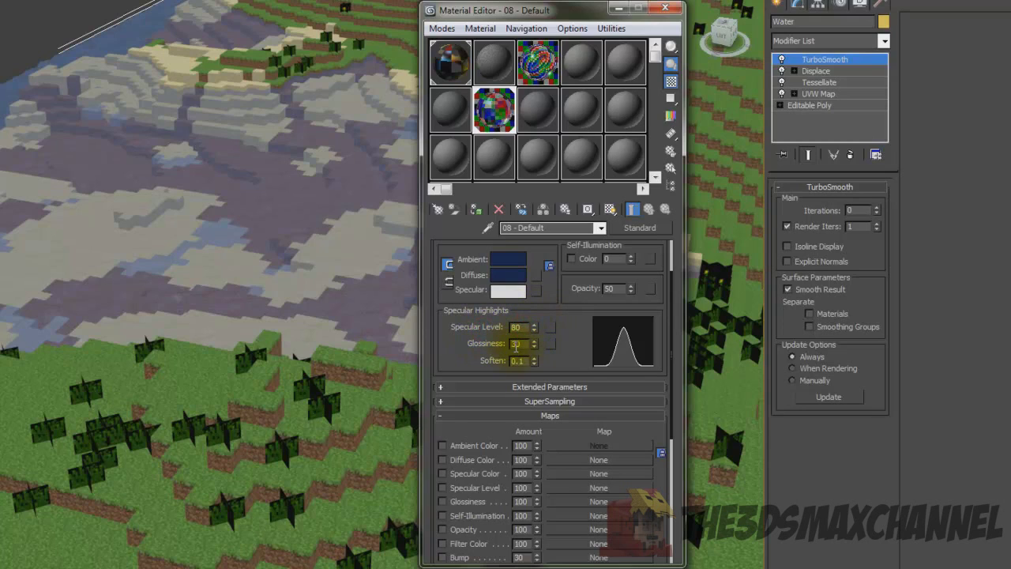
pyautogui.moveTo(459, 338); pyautogui.dragTo(450, 304)
pyautogui.moveTo(458, 397); pyautogui.dragTo(478, 330)
pyautogui.click(482, 320)
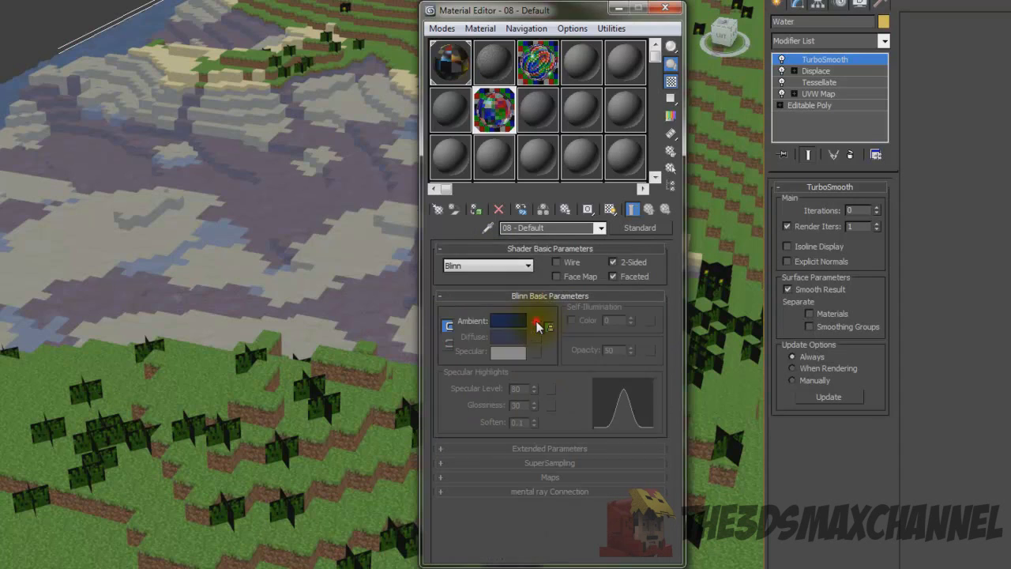
pyautogui.click(549, 477)
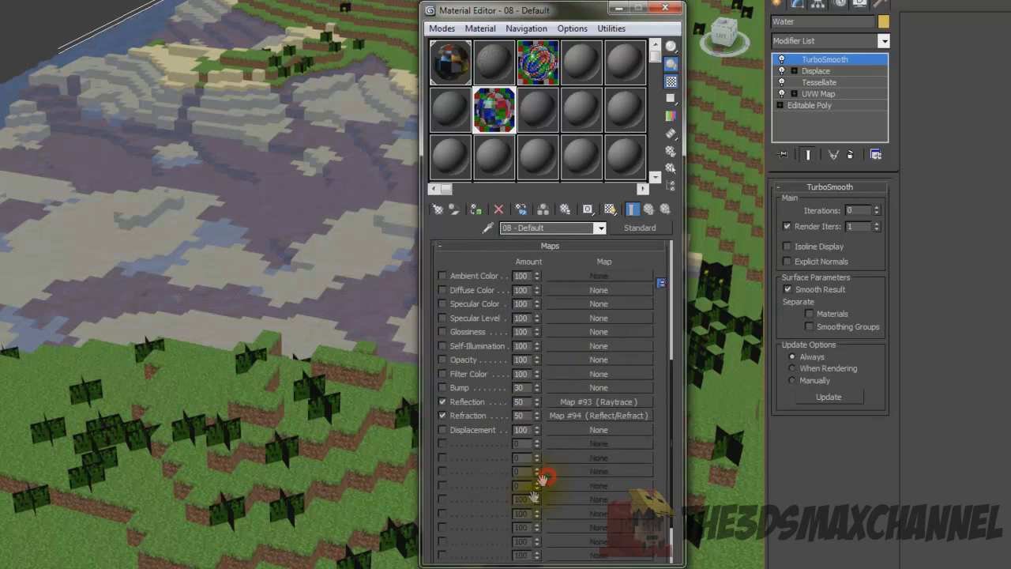
pyautogui.moveTo(478, 262); pyautogui.dragTo(490, 277)
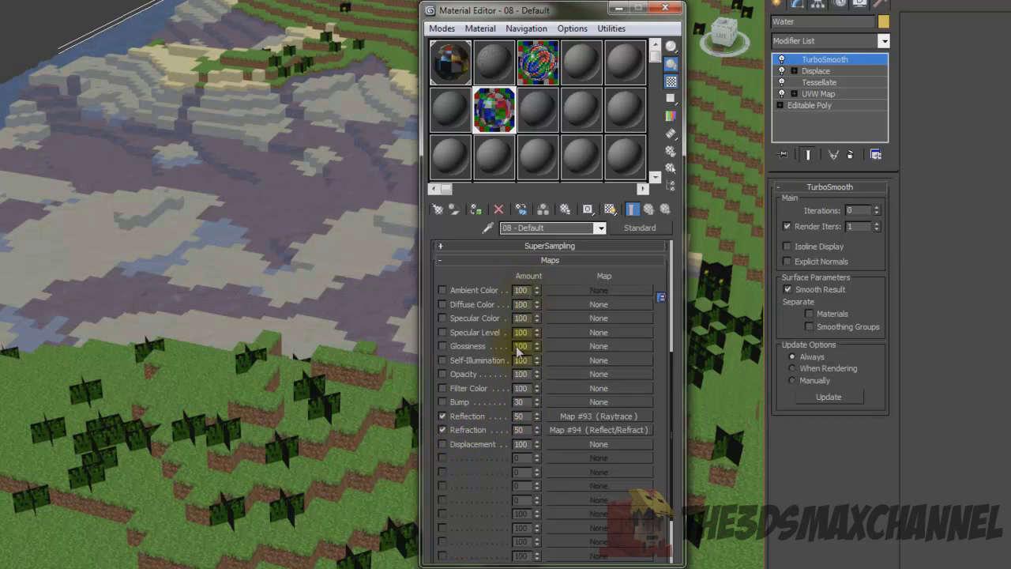
# Step: Open the Reflection slot's Raytrace map and look through the available map types, leaving the map type as it is
pyautogui.click(586, 421)
pyautogui.click(640, 227)
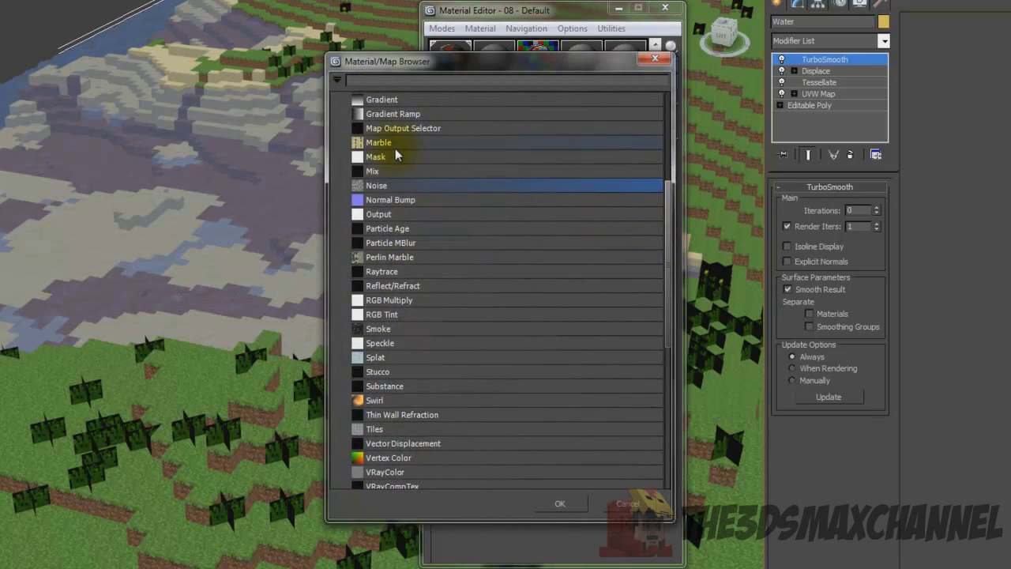
pyautogui.scroll(-3, 353, 173)
pyautogui.scroll(4, 353, 168)
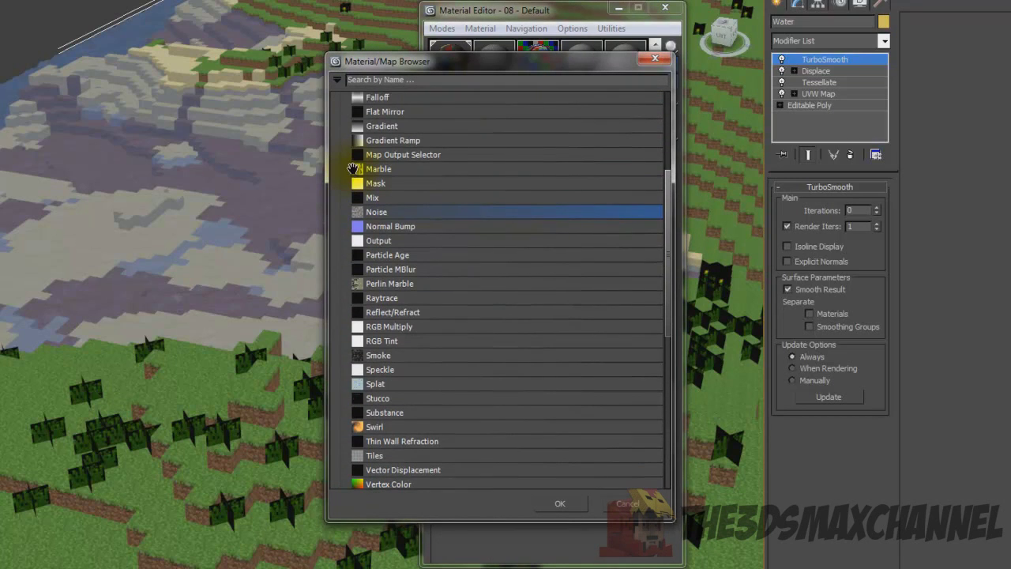
pyautogui.scroll(-1, 382, 308)
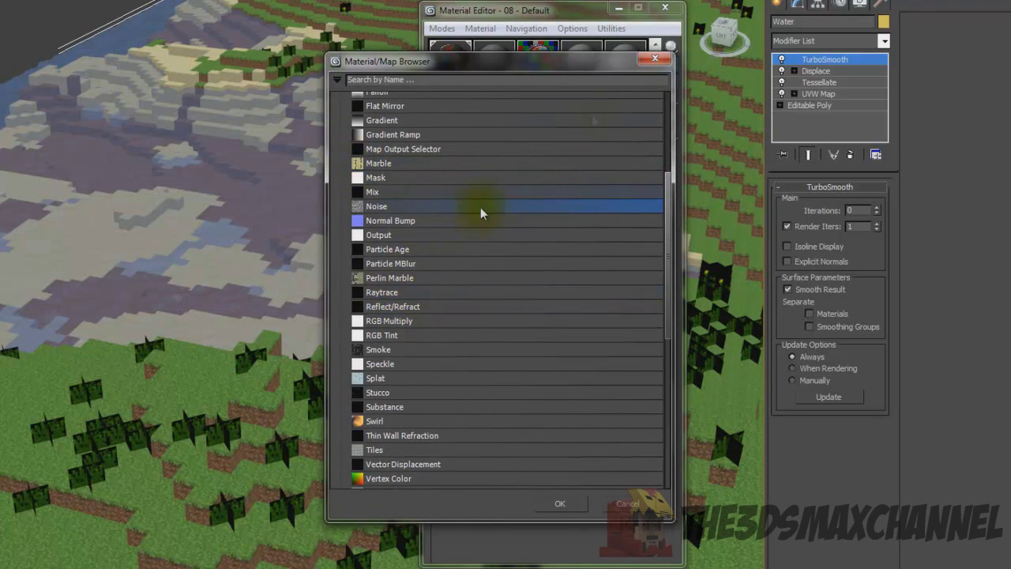
pyautogui.click(662, 63)
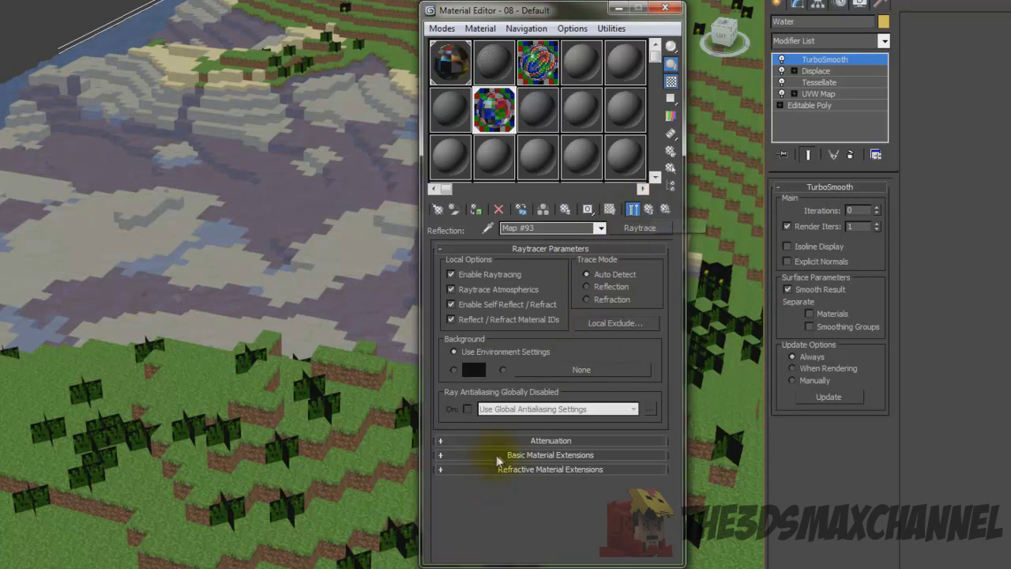
# Step: Try a Linear attenuation falloff with an End range of 100 on the reflection's Raytrace map, and return the Falloff Type to Off
pyautogui.click(531, 440)
pyautogui.click(541, 391)
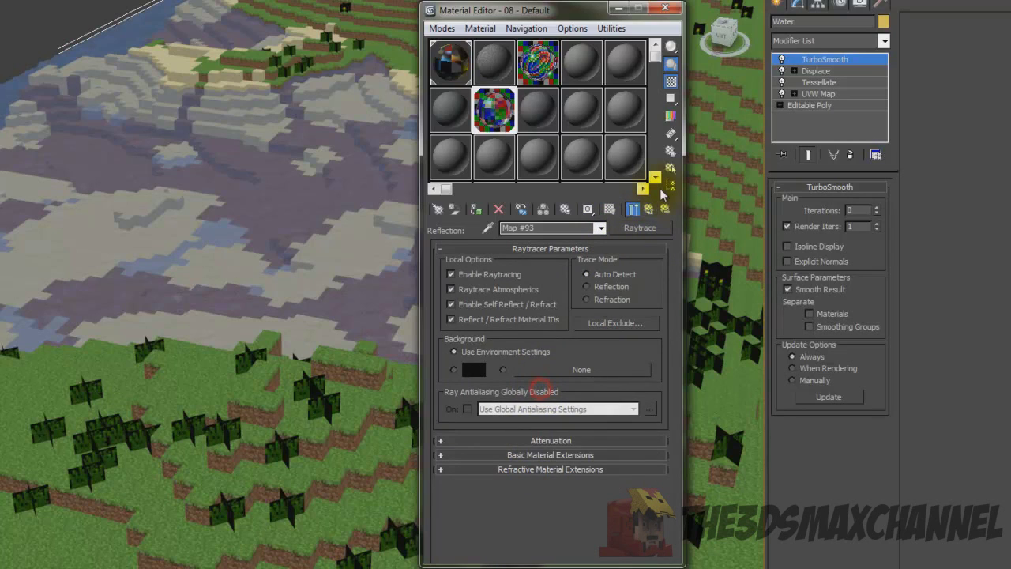
pyautogui.click(545, 440)
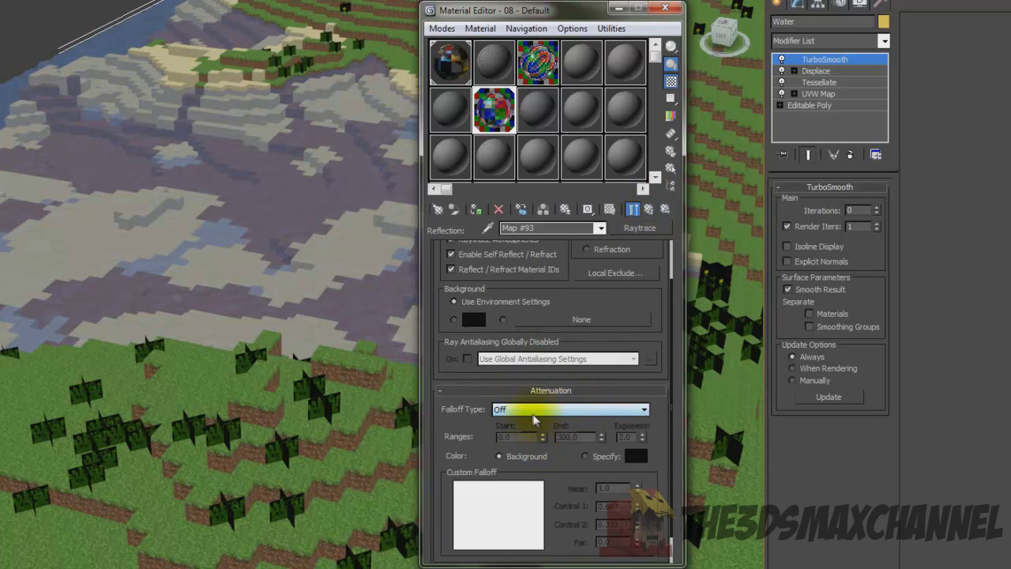
pyautogui.click(520, 409)
pyautogui.click(520, 409)
pyautogui.click(519, 409)
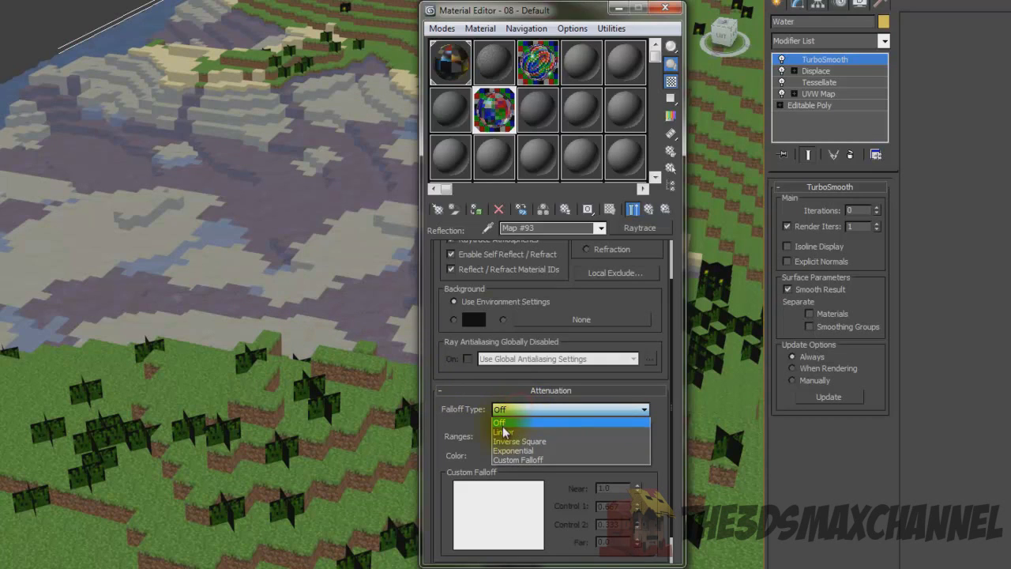
pyautogui.click(507, 428)
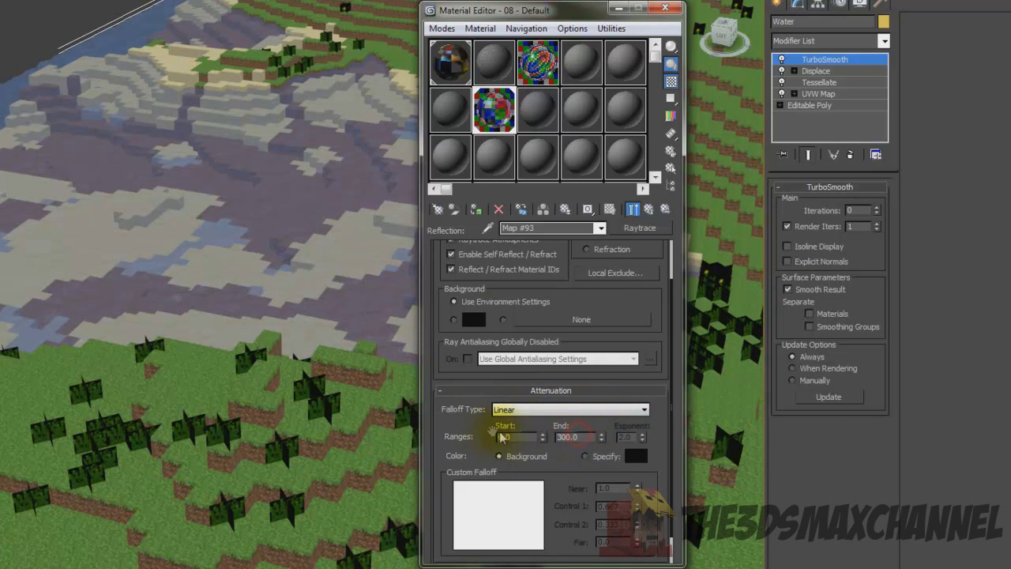
pyautogui.write('100')
pyautogui.click(563, 409)
pyautogui.click(500, 421)
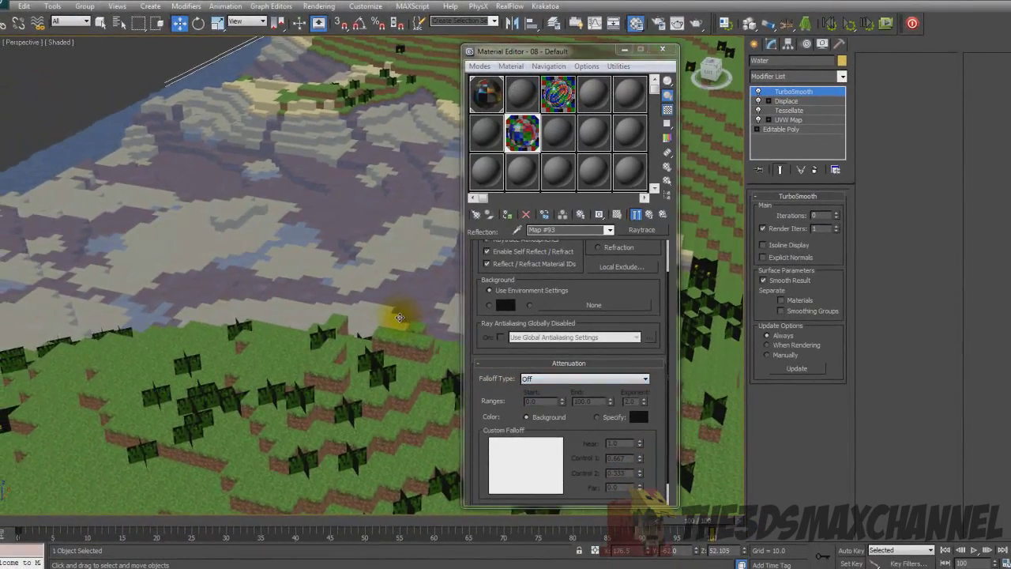
pyautogui.scroll(3, 345, 341)
pyautogui.scroll(-3, 400, 322)
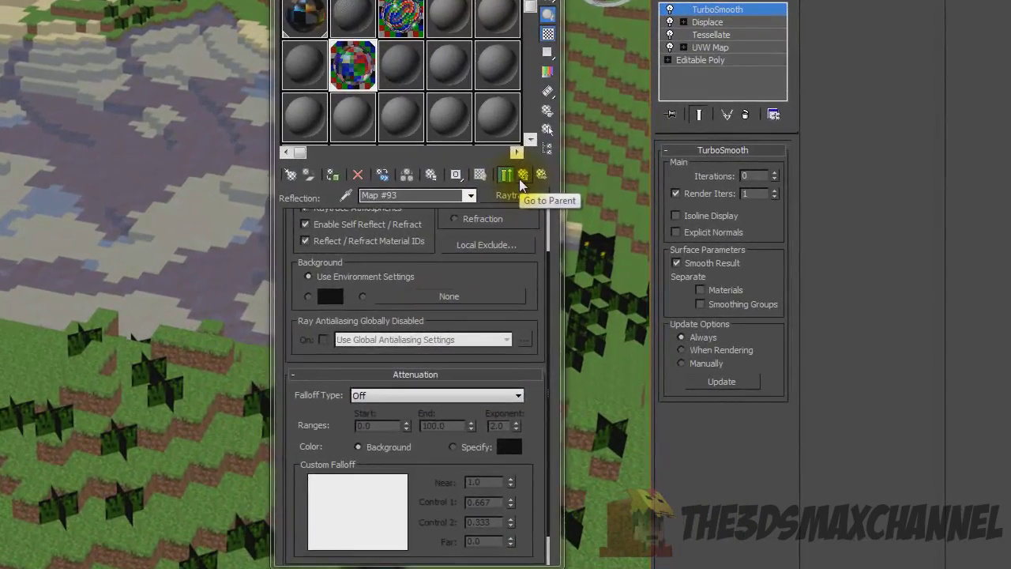
# Step: Return to the parent material, open its Refraction slot's Reflect/Refract map, and look through the available map types without choosing one
pyautogui.click(633, 216)
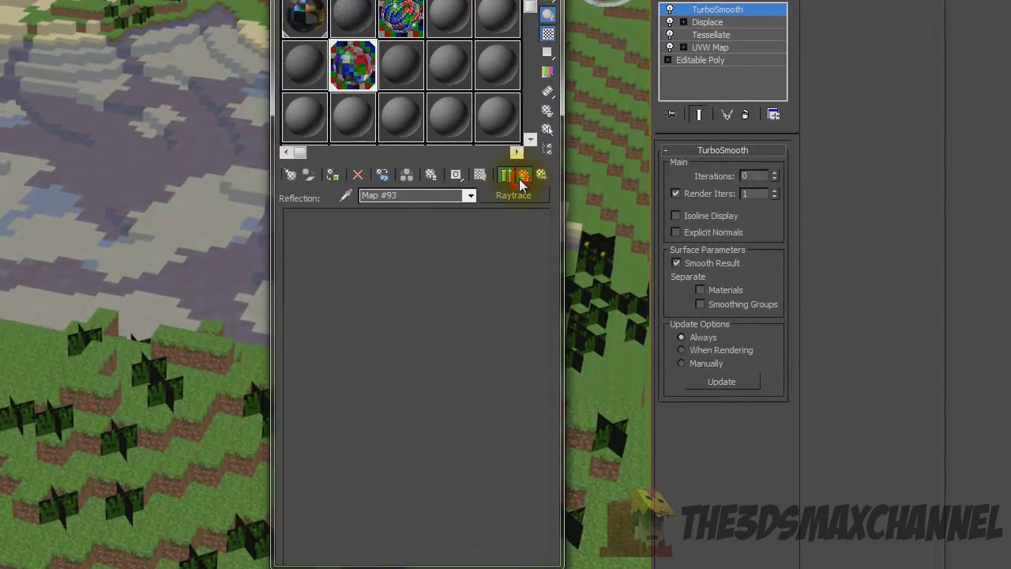
pyautogui.moveTo(338, 463); pyautogui.dragTo(347, 420)
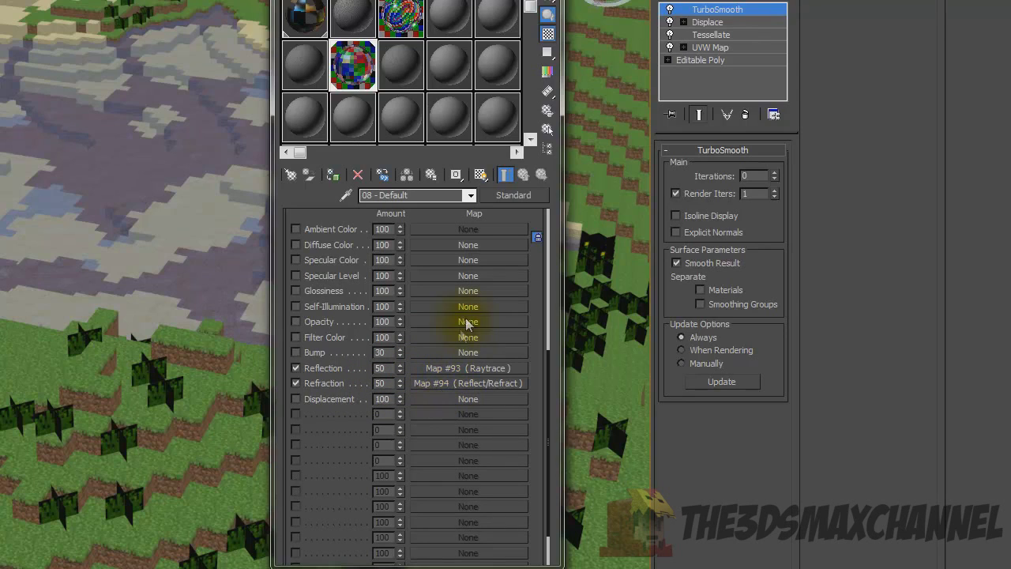
pyautogui.scroll(-1, 446, 382)
pyautogui.click(446, 368)
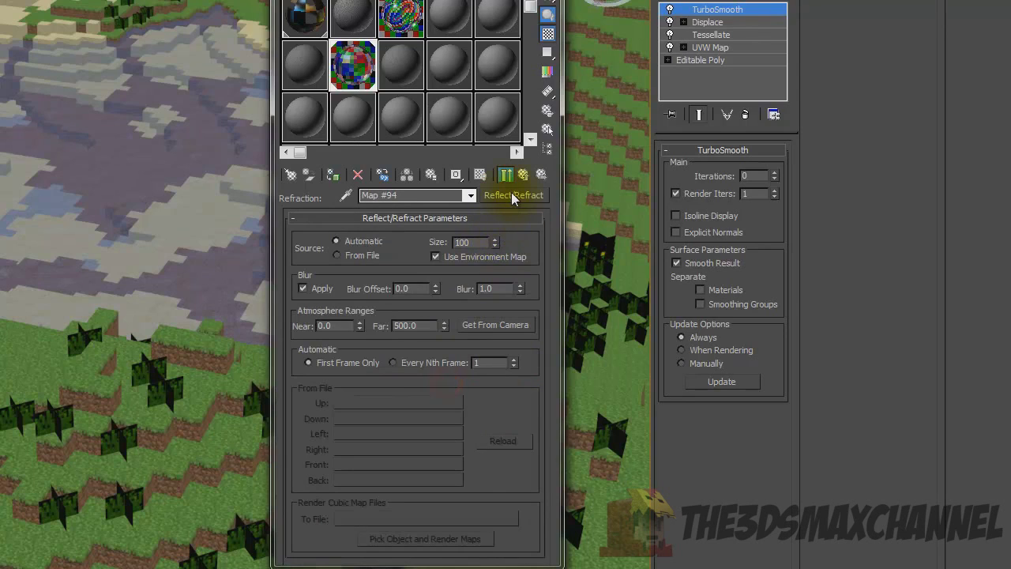
pyautogui.click(512, 198)
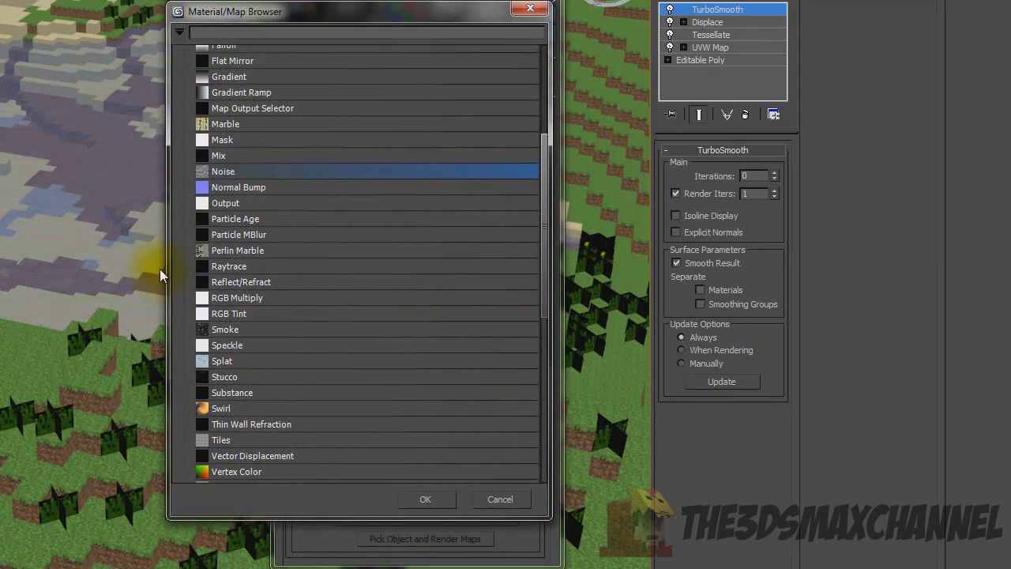
pyautogui.scroll(-5, 181, 248)
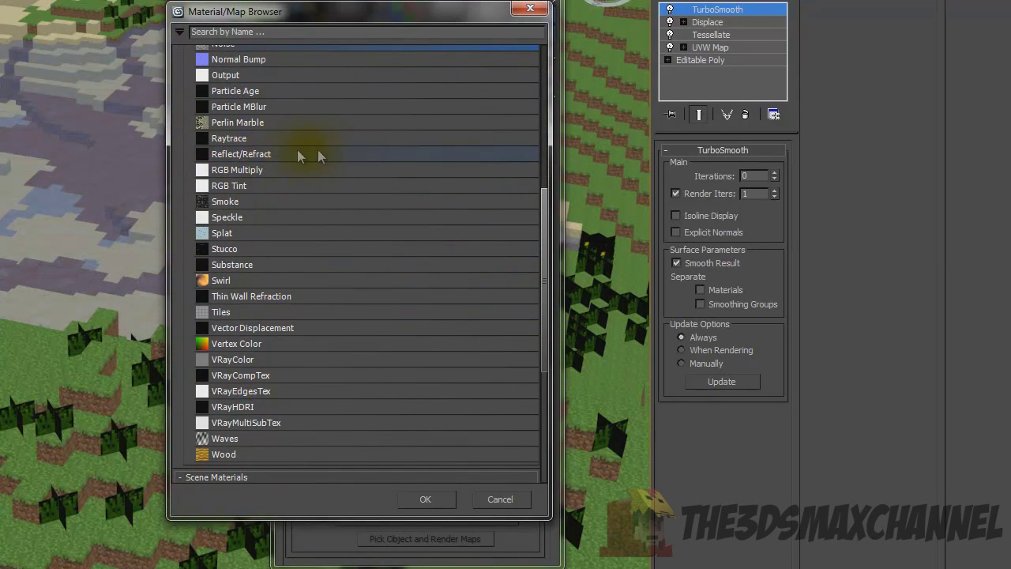
pyautogui.click(500, 500)
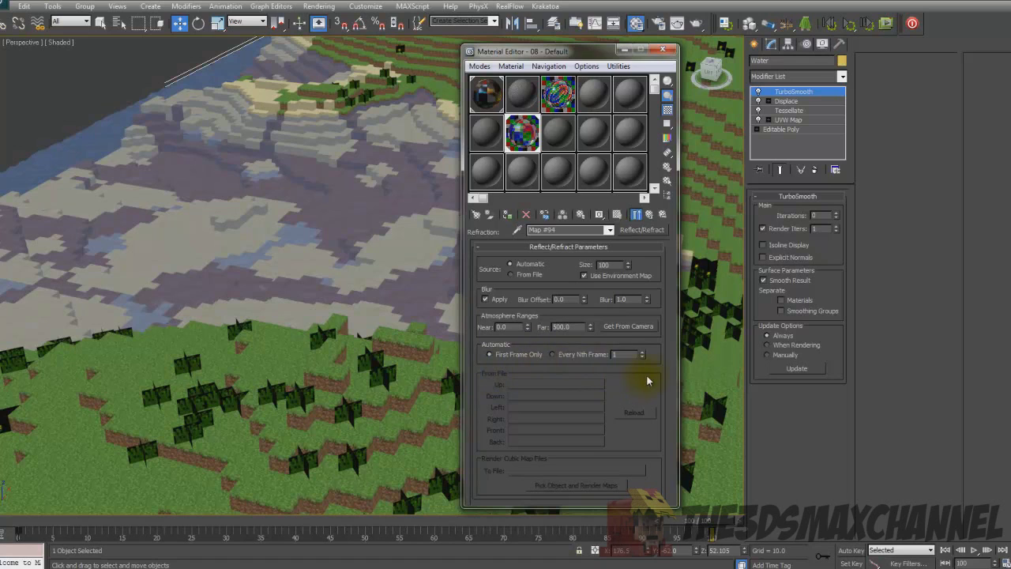
# Step: Return to the parent material and check its Opacity setting
pyautogui.click(649, 215)
pyautogui.moveTo(473, 267); pyautogui.dragTo(474, 468)
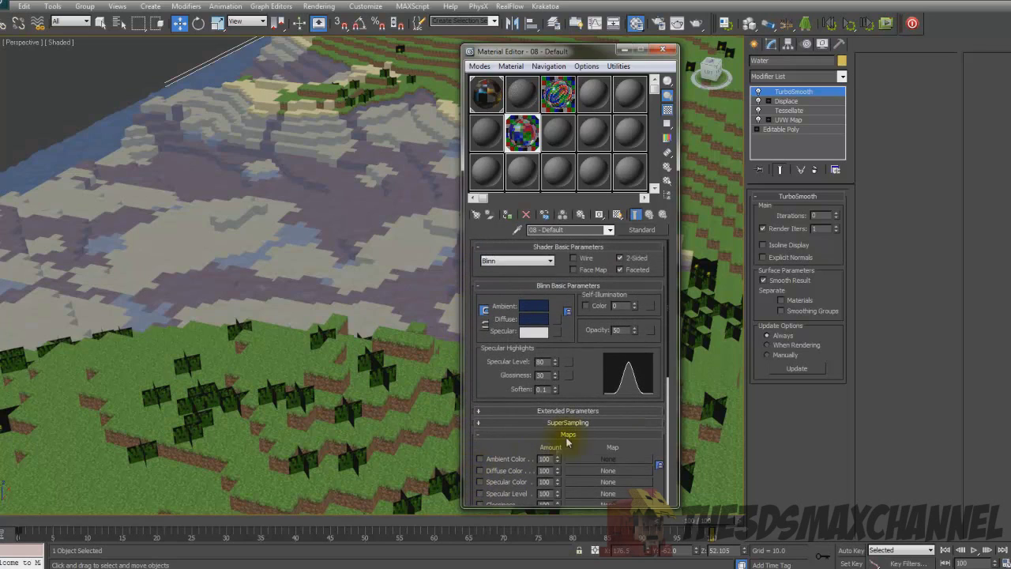
pyautogui.click(591, 337)
pyautogui.click(619, 332)
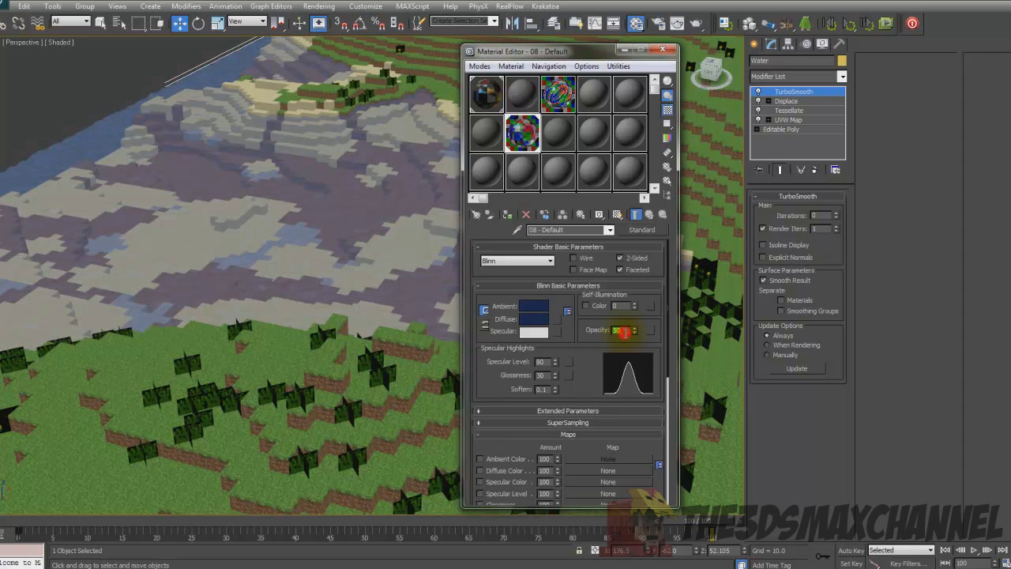
# Step: Render a closer Perspective view of the water's shoreline, keep the render and progress windows apart, and minimize the finished image
pyautogui.scroll(4, 368, 266)
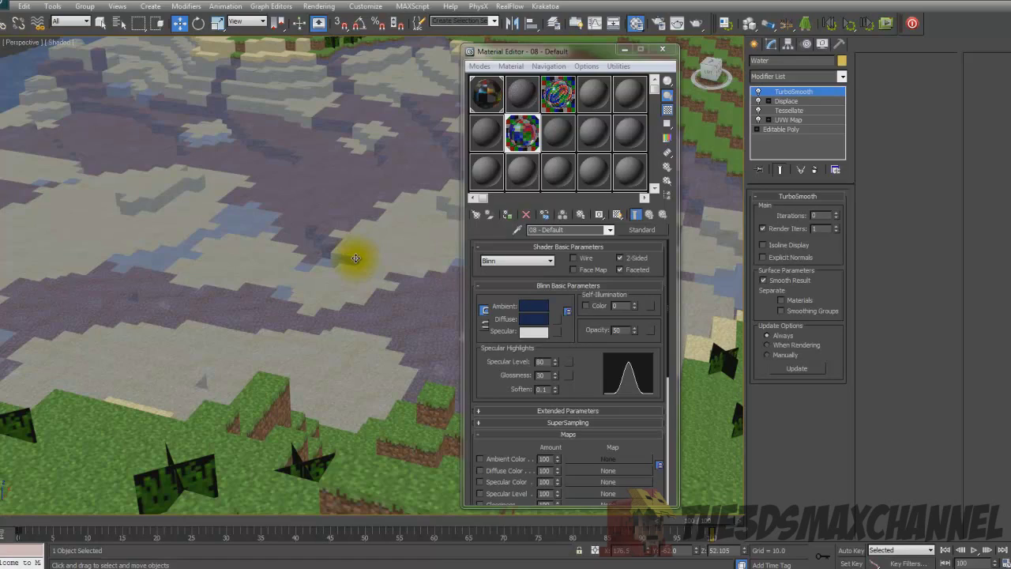
pyautogui.keyDown('alt'); pyautogui.moveTo(332, 235); pyautogui.dragTo(327, 128, button='middle'); pyautogui.keyUp('alt')
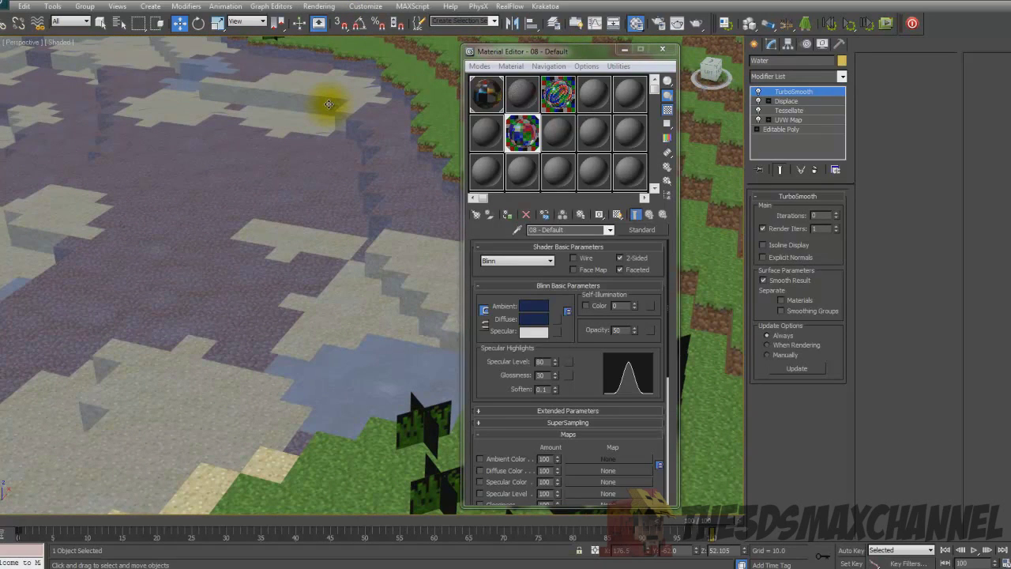
pyautogui.click(319, 6)
pyautogui.click(318, 18)
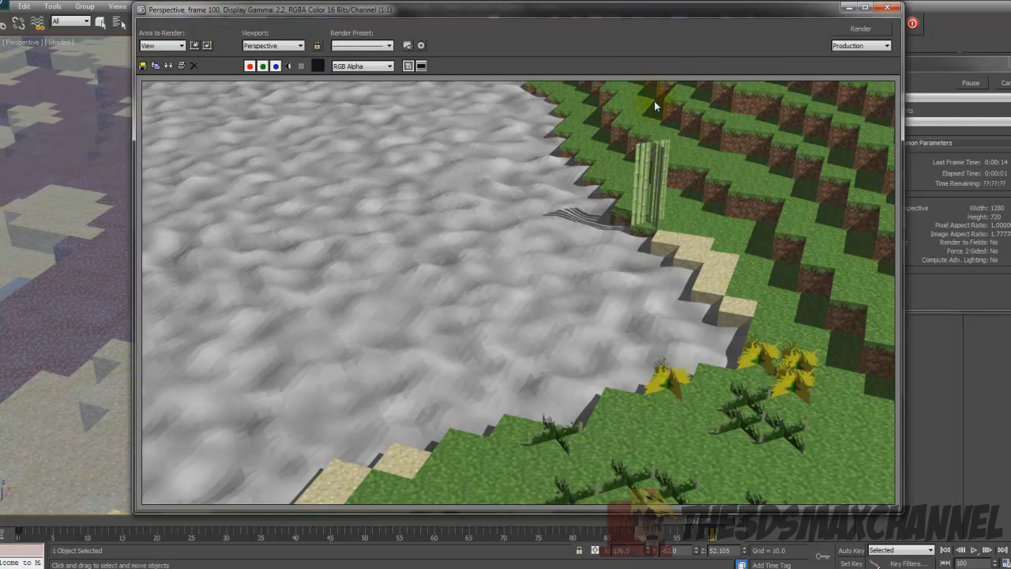
pyautogui.moveTo(740, 13); pyautogui.dragTo(644, 13)
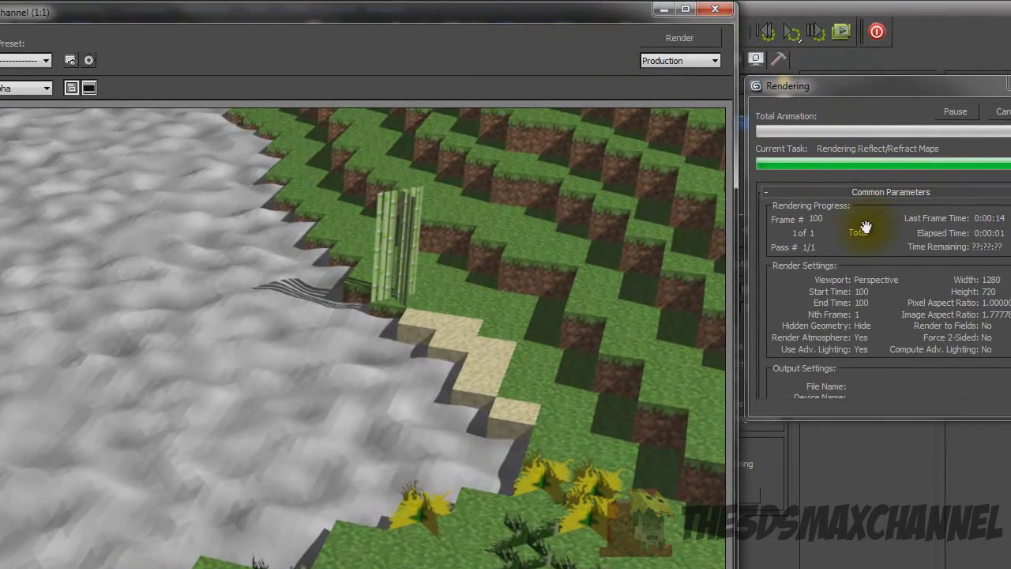
pyautogui.moveTo(505, 6); pyautogui.dragTo(485, 13)
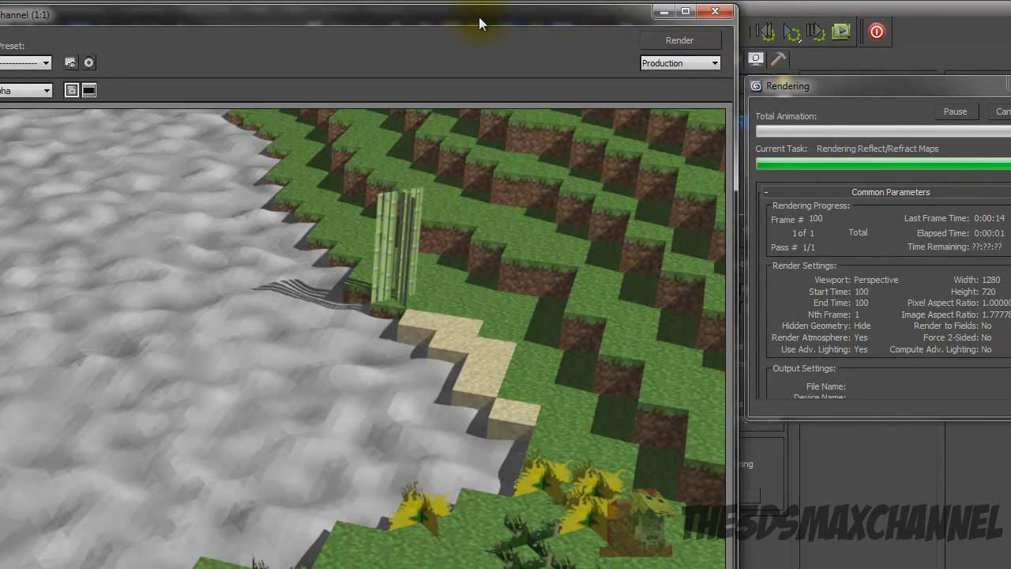
pyautogui.moveTo(902, 94); pyautogui.dragTo(896, 93)
pyautogui.moveTo(635, 22); pyautogui.dragTo(577, 18)
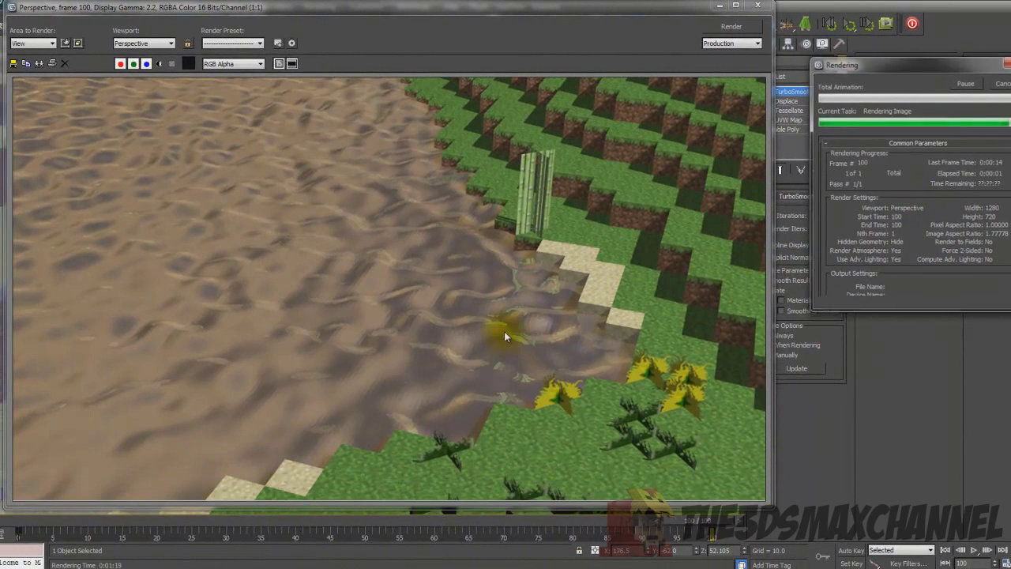
pyautogui.click(719, 6)
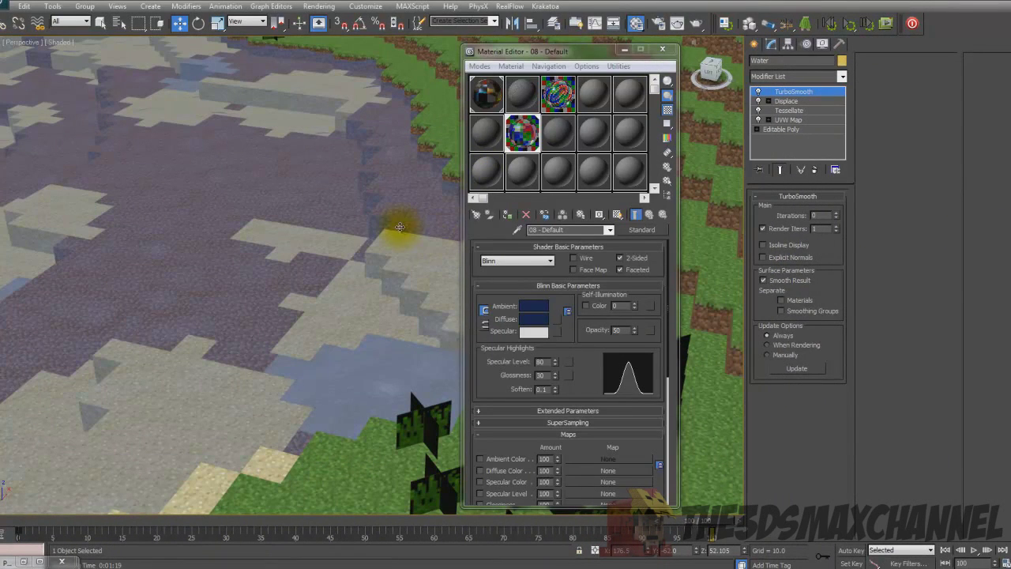
# Step: Reopen the rendered frame, examine the water's ripples, reflections and refraction along the shore, and put the frame away
pyautogui.moveTo(519, 338); pyautogui.dragTo(508, 387)
pyautogui.moveTo(316, 309)
pyautogui.keyDown('alt'); pyautogui.mouseDown(button='middle')
pyautogui.moveTo(316, 289)
pyautogui.moveTo(315, 309)
pyautogui.mouseUp(button='middle'); pyautogui.keyUp('alt')
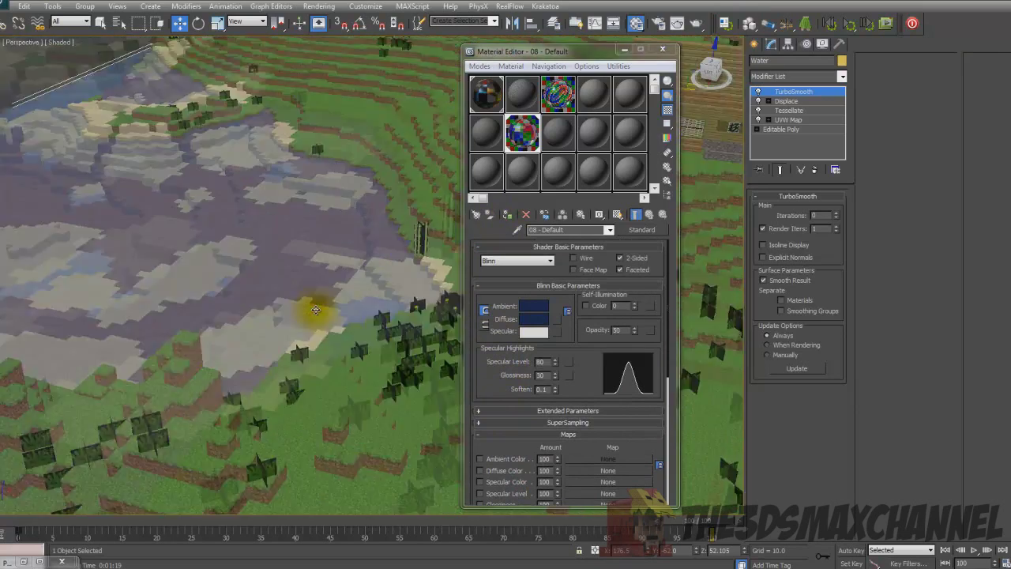
pyautogui.scroll(5, 316, 309)
pyautogui.click(319, 5)
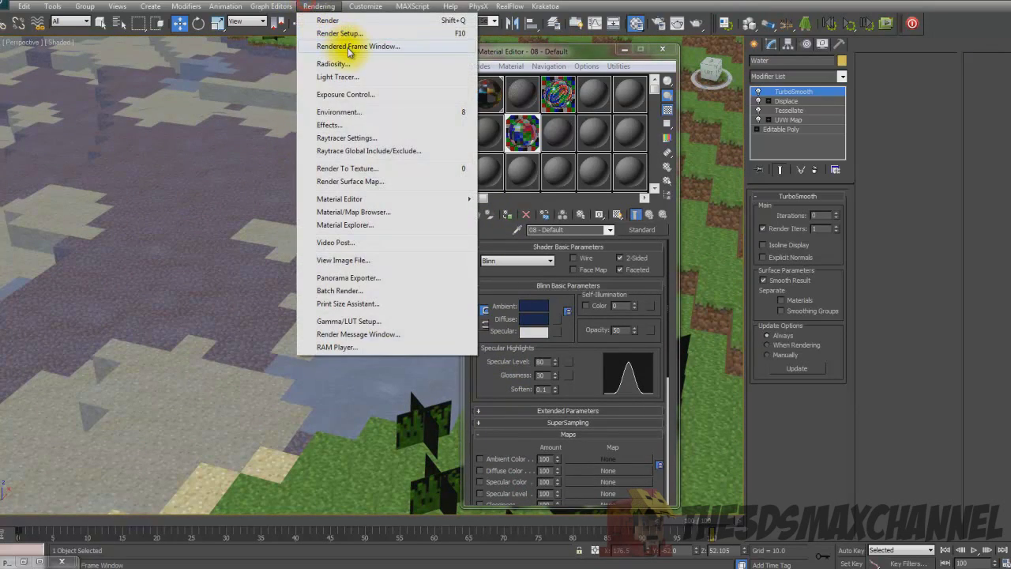
pyautogui.press('Right')
pyautogui.moveTo(319, 6)
pyautogui.click(335, 22)
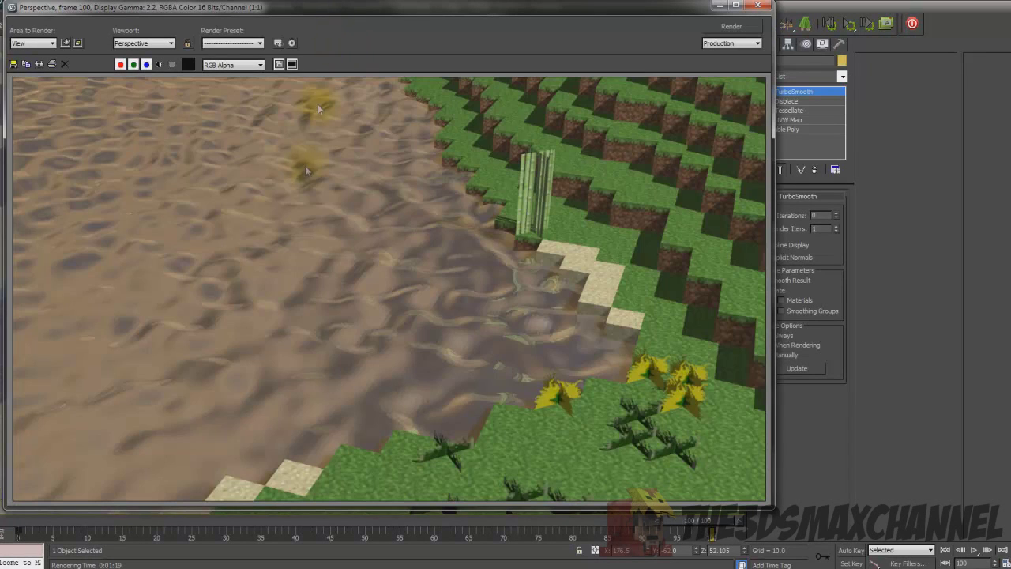
pyautogui.click(302, 223)
pyautogui.scroll(-1, 301, 224)
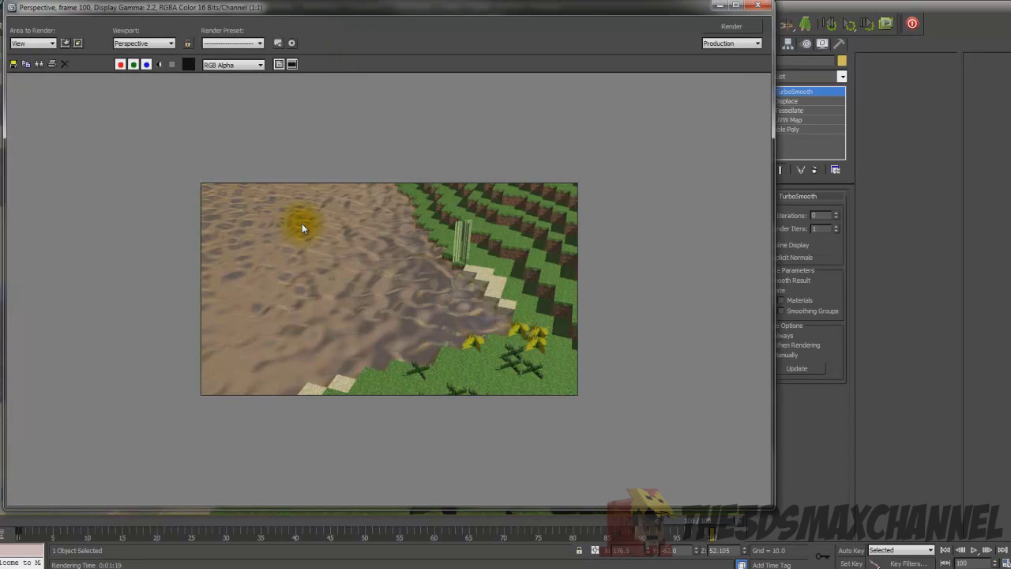
pyautogui.scroll(1, 301, 228)
pyautogui.press('F9')
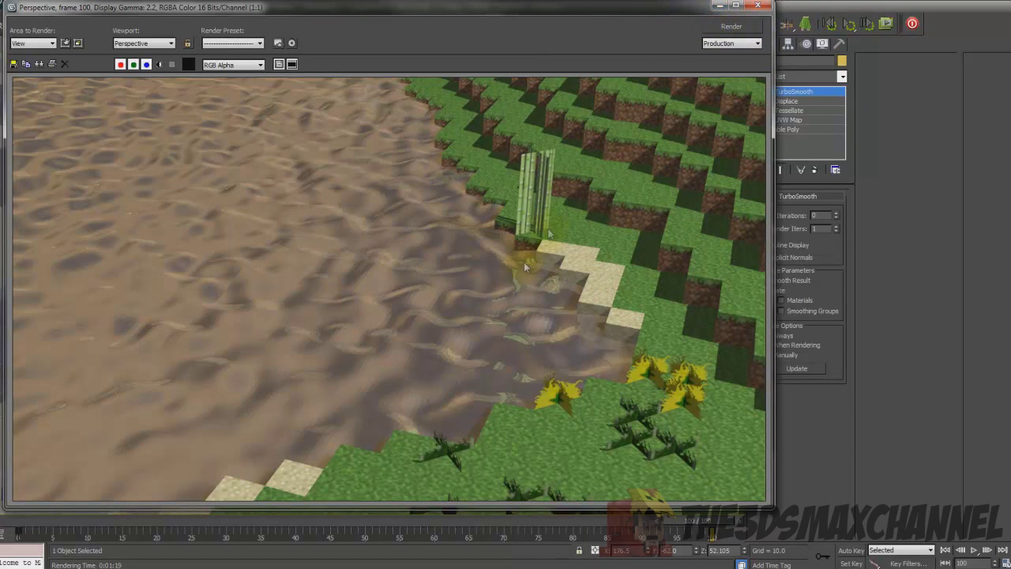
pyautogui.click(757, 6)
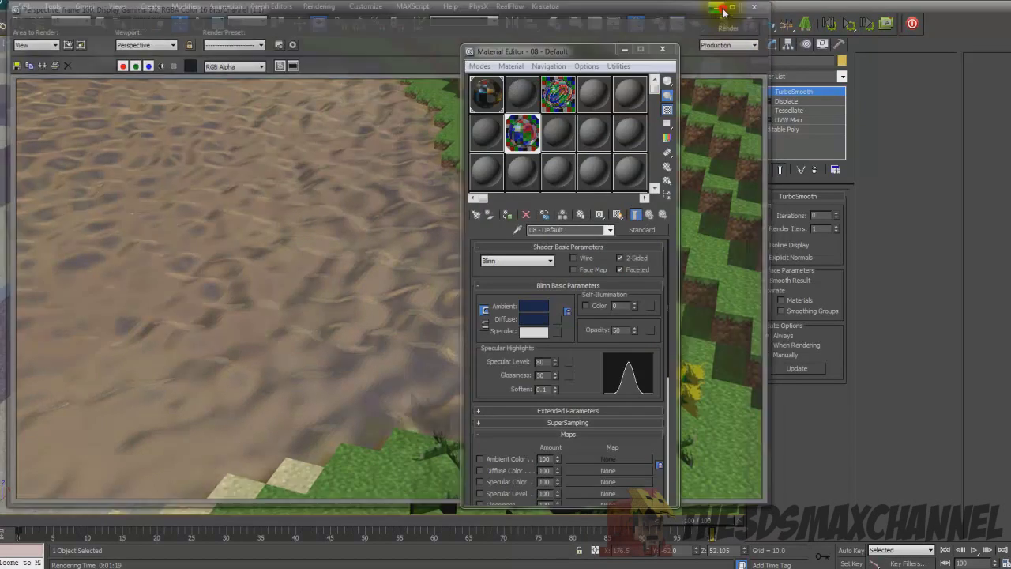
# Step: Set the water material's Opacity to 70 and its Refraction map amount to 30
pyautogui.moveTo(513, 447); pyautogui.dragTo(514, 384)
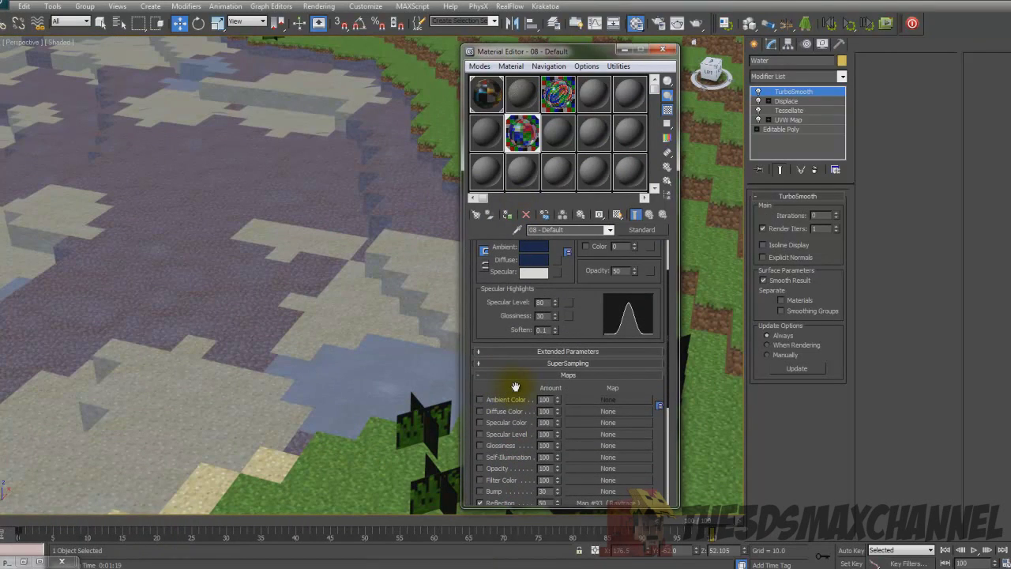
pyautogui.write('70')
pyautogui.press('Return')
pyautogui.scroll(-5, 495, 379)
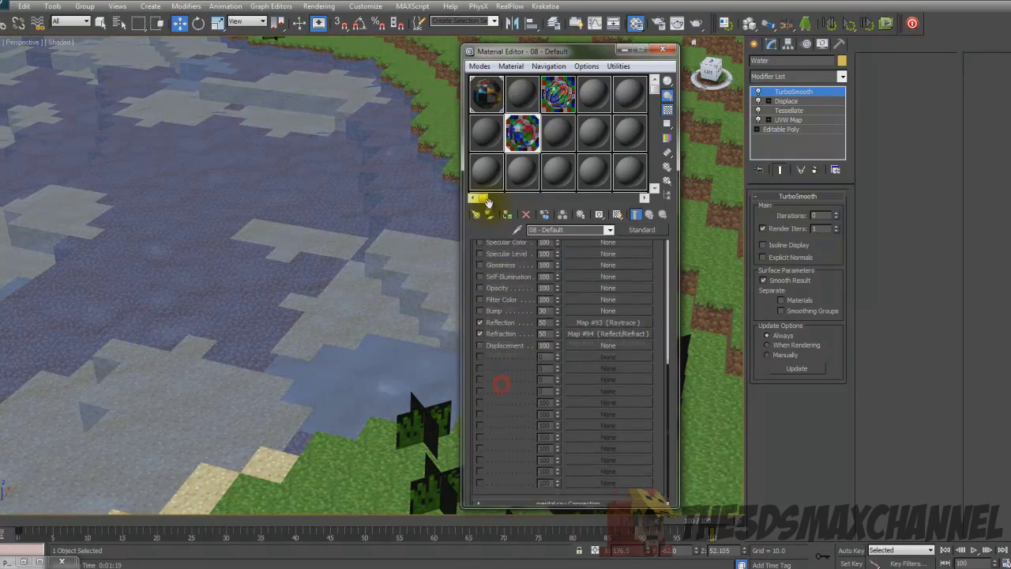
pyautogui.doubleClick(546, 328)
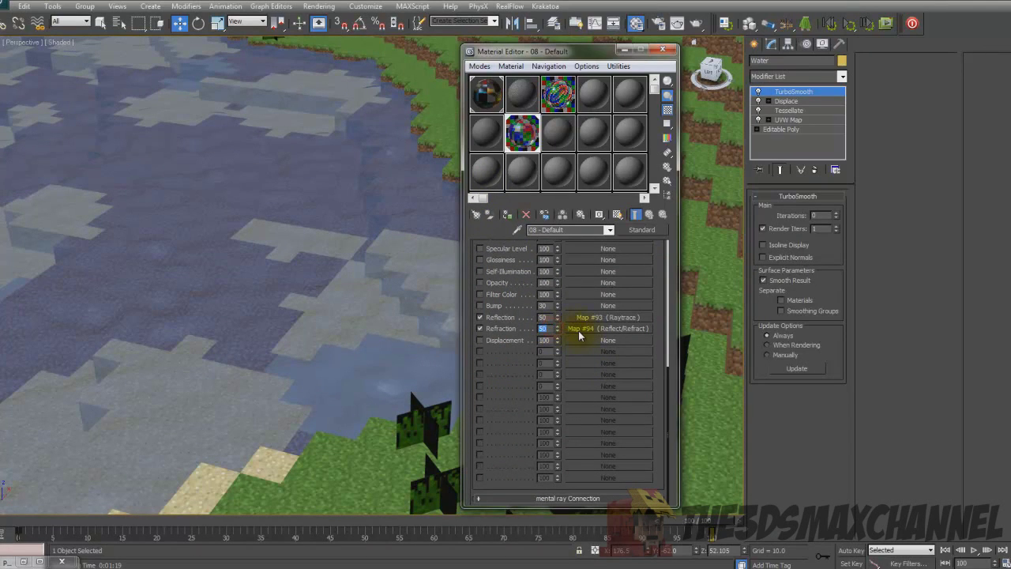
pyautogui.write('30')
# Step: Start a full Perspective test render, cancel it partway, and switch the area to render to Region
pyautogui.click(318, 6)
pyautogui.click(319, 21)
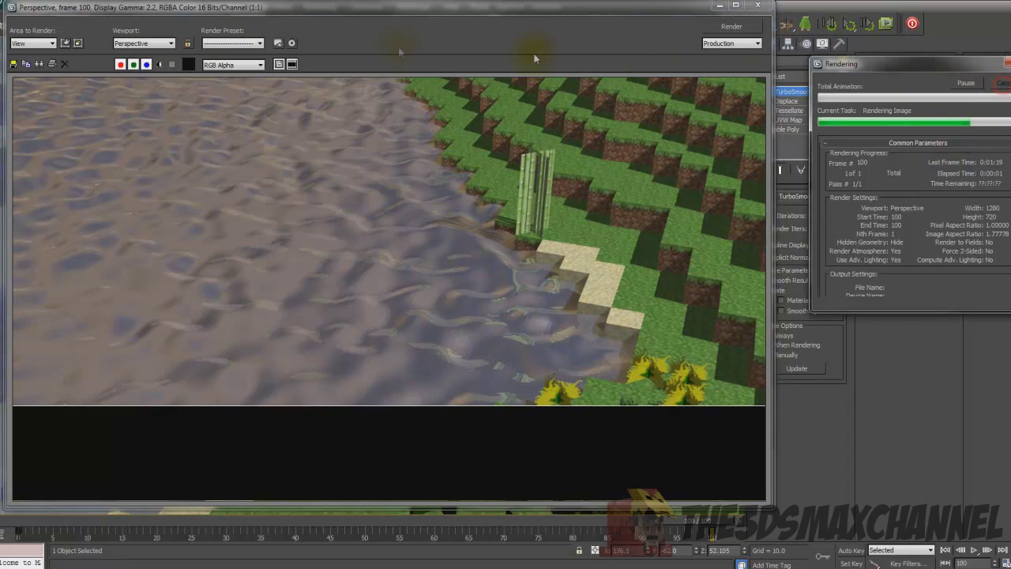
pyautogui.click(1001, 86)
pyautogui.click(36, 44)
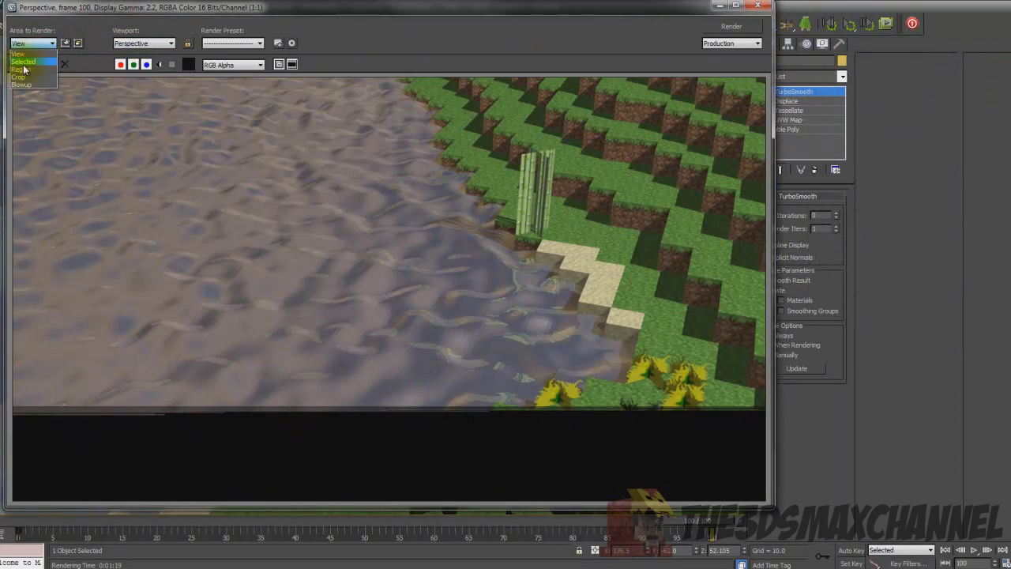
pyautogui.click(21, 70)
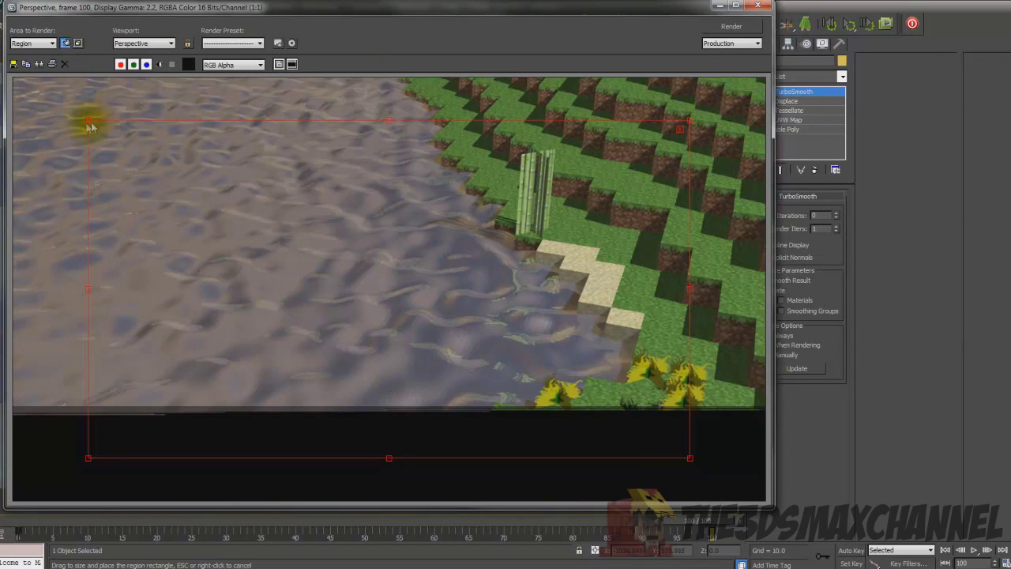
pyautogui.click(34, 44)
pyautogui.click(33, 45)
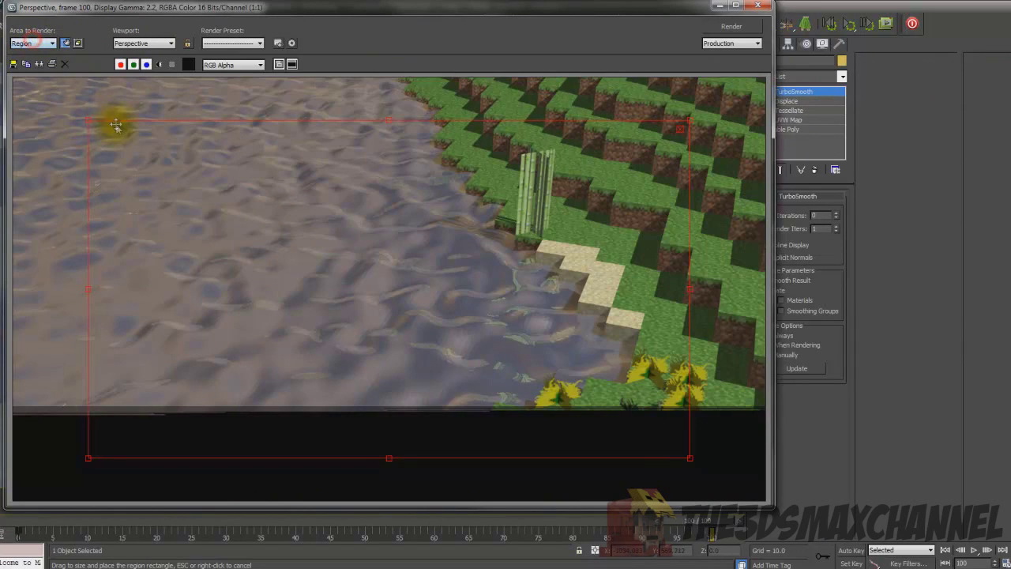
# Step: Shrink the render region to a small rectangle and place it over the rippled water near the shoreline
pyautogui.moveTo(87, 122); pyautogui.dragTo(553, 293)
pyautogui.moveTo(605, 340); pyautogui.dragTo(380, 302)
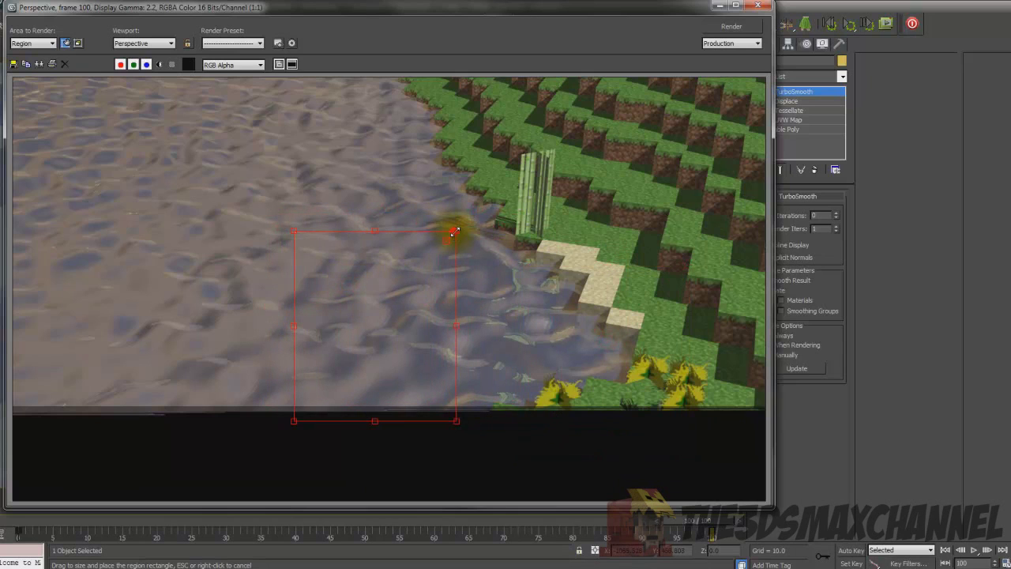
pyautogui.moveTo(426, 383); pyautogui.dragTo(344, 292)
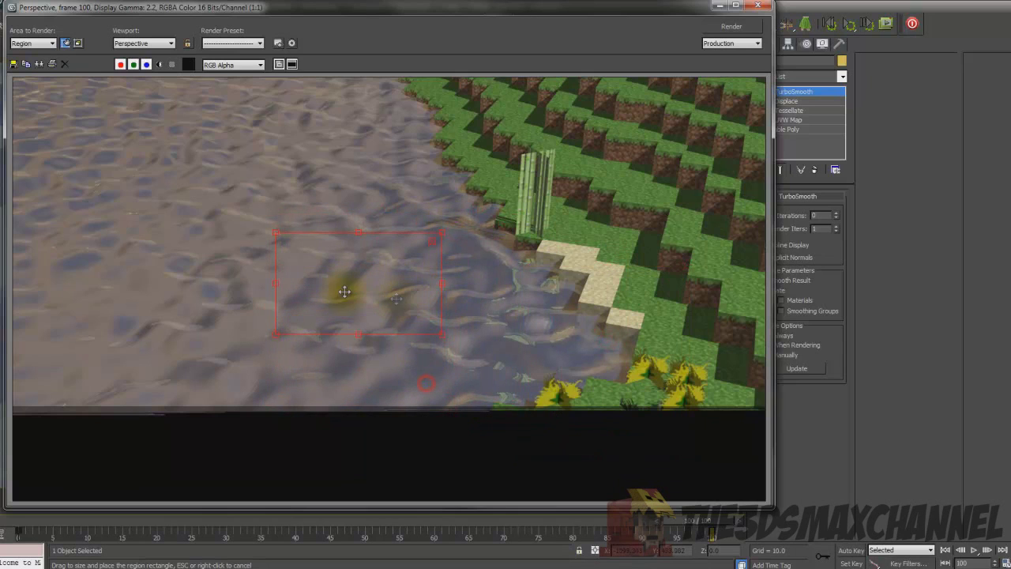
pyautogui.click(35, 43)
pyautogui.click(43, 31)
pyautogui.click(36, 43)
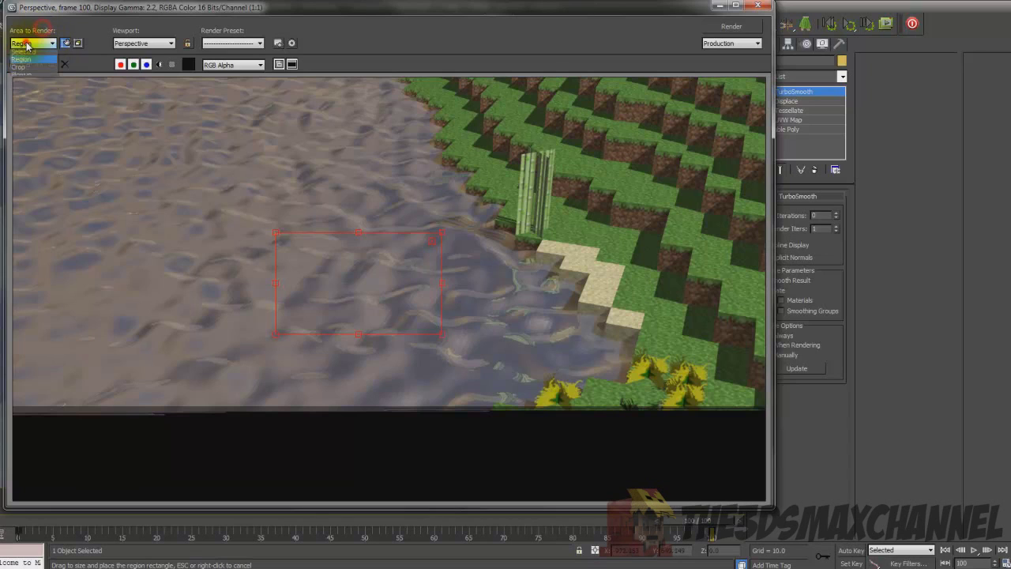
pyautogui.click(34, 70)
pyautogui.moveTo(309, 258); pyautogui.dragTo(327, 266)
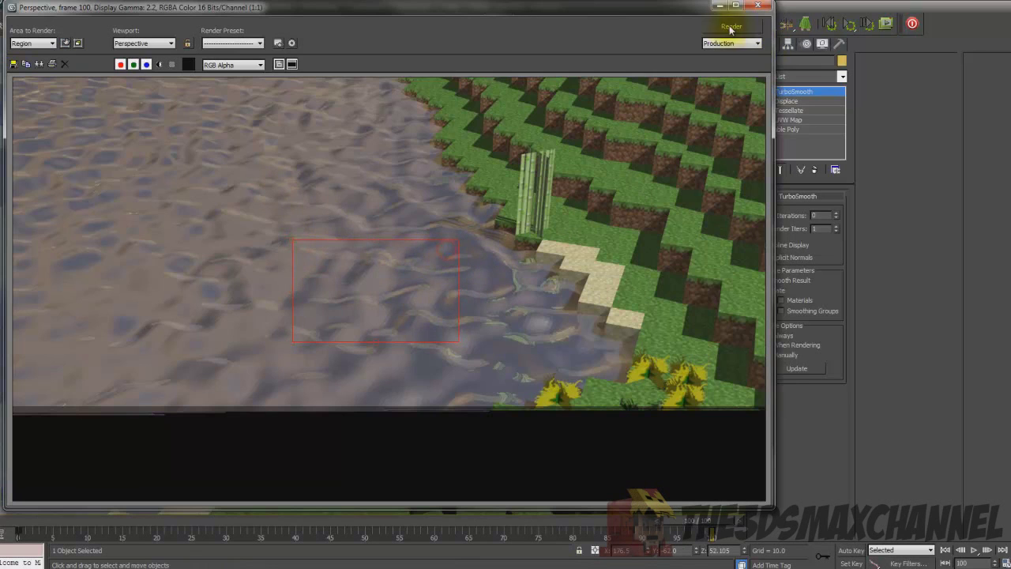
# Step: Move the rendered frame window clear of the main toolbar, minimize Render Setup, and check the water material's Opacity setting
pyautogui.click(436, 12)
pyautogui.moveTo(434, 12); pyautogui.dragTo(440, 49)
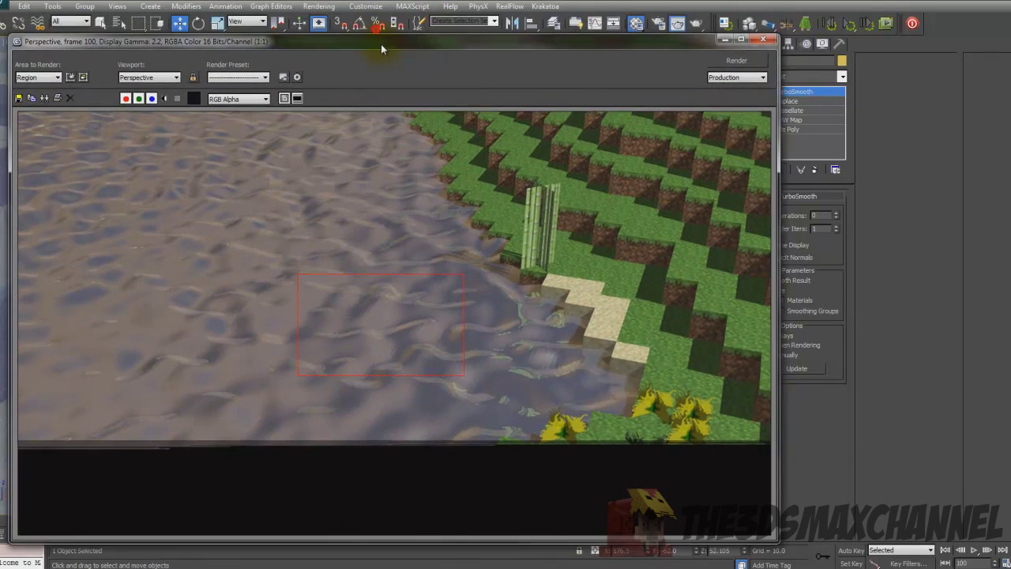
pyautogui.click(285, 81)
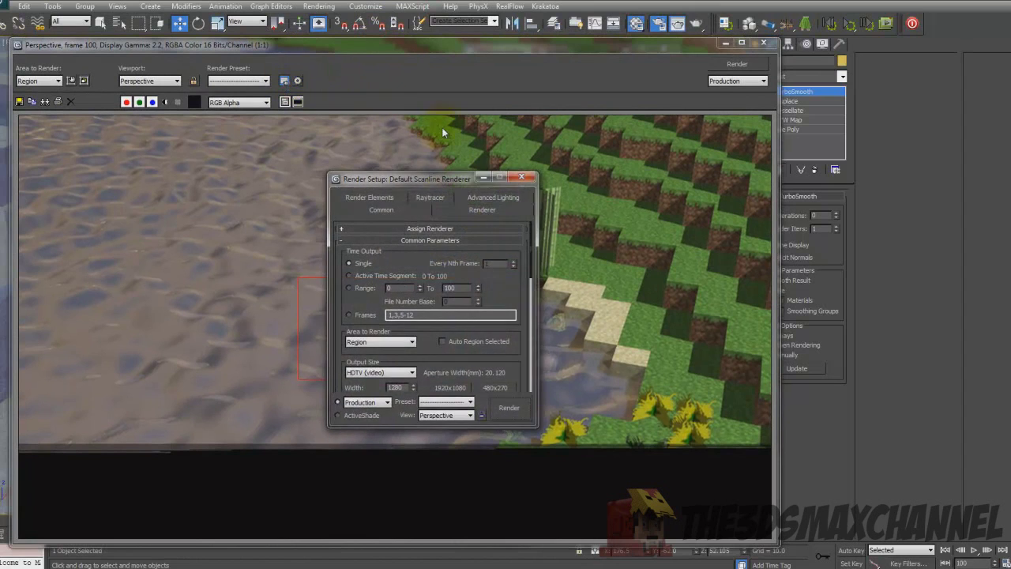
pyautogui.click(482, 176)
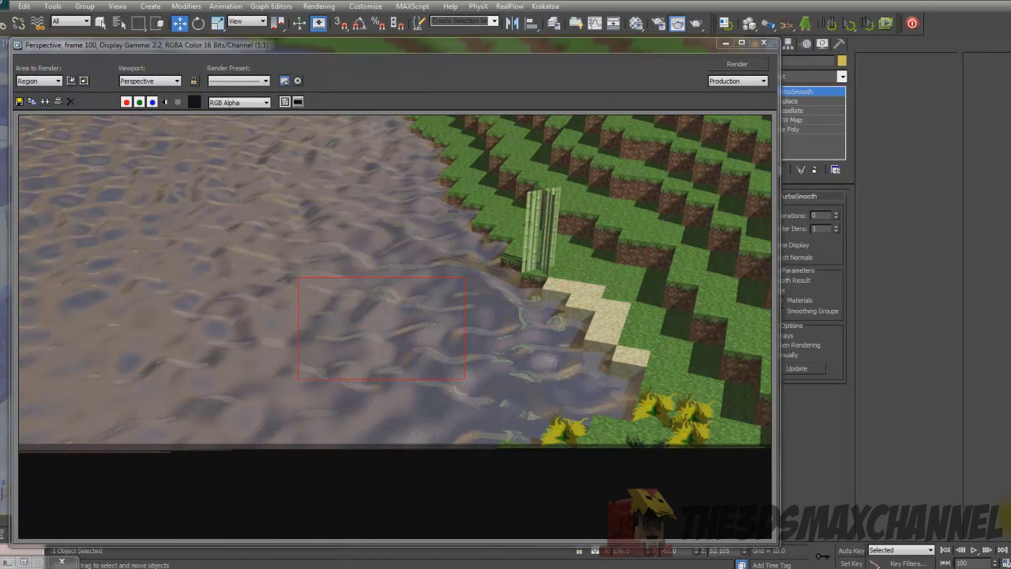
pyautogui.click(636, 23)
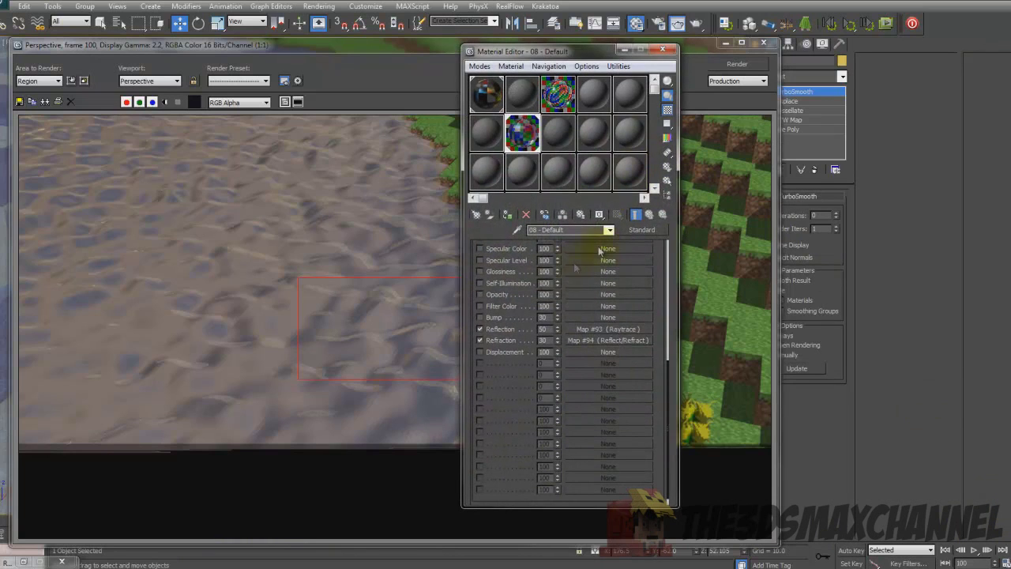
pyautogui.moveTo(476, 253); pyautogui.dragTo(498, 537)
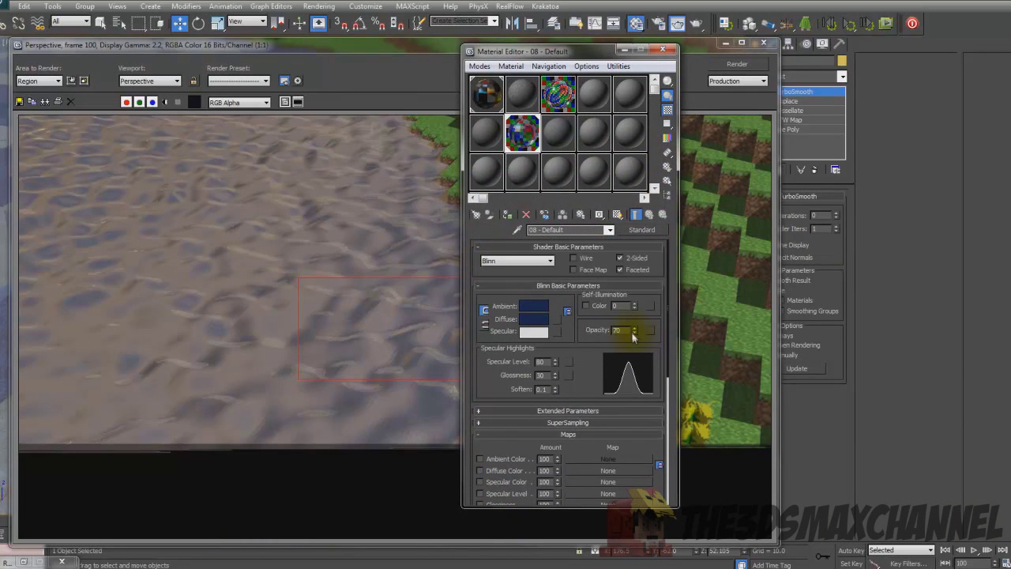
# Step: Render the chosen water region as a test and minimize the rendered frame
pyautogui.click(735, 66)
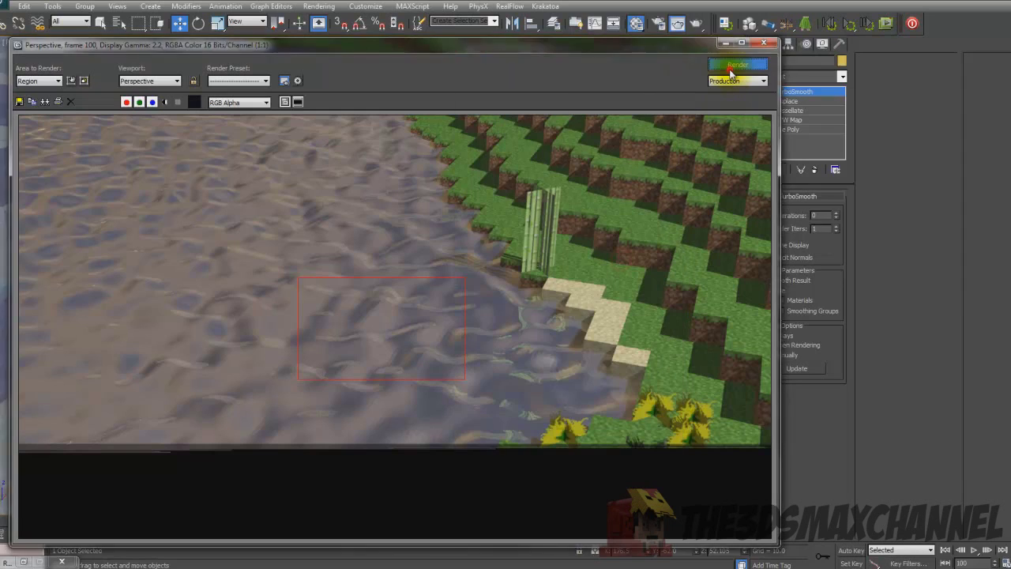
pyautogui.click(730, 67)
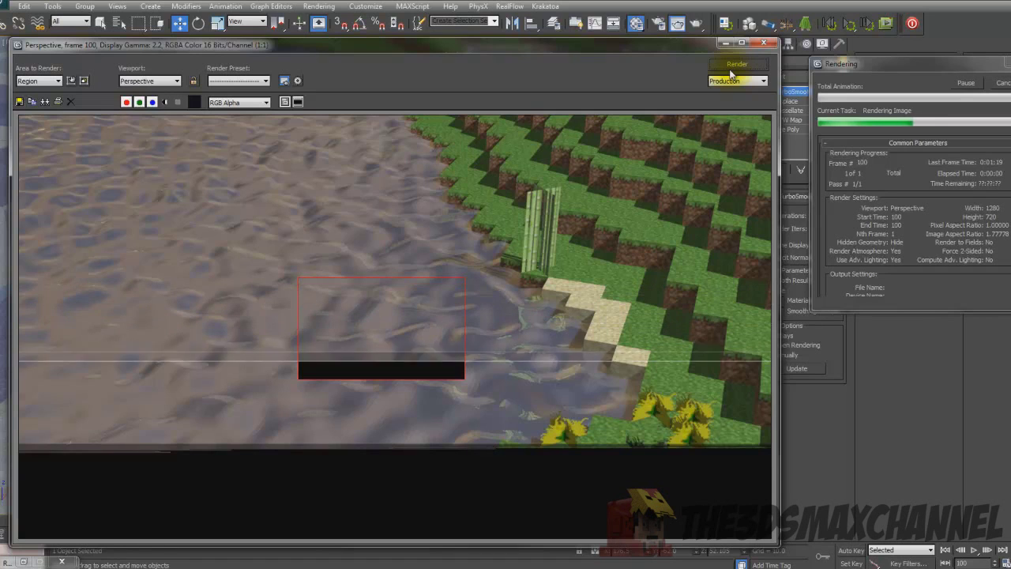
pyautogui.click(726, 43)
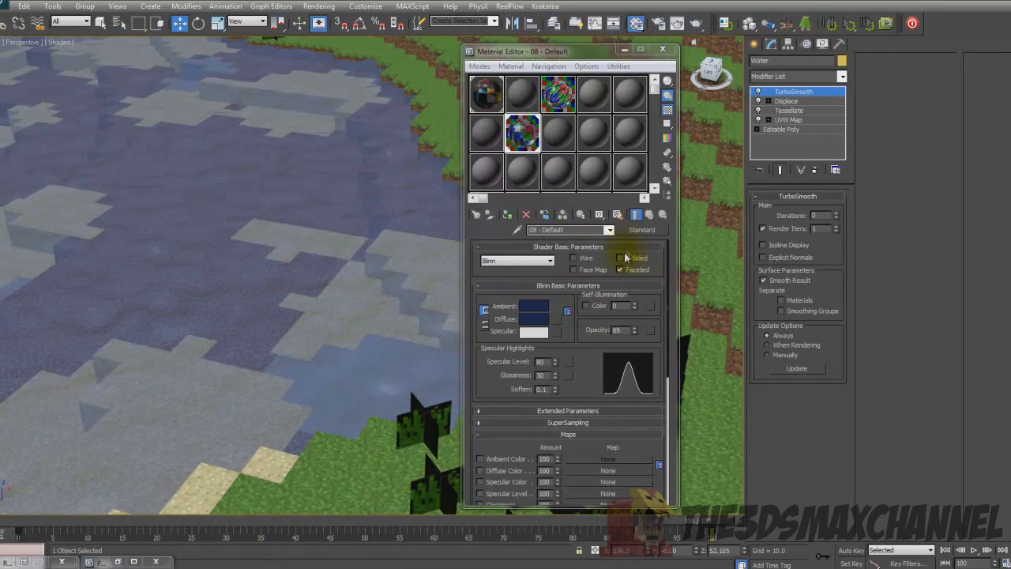
# Step: Turn off 2-Sided for the water material and set its Opacity to 100
pyautogui.click(620, 257)
pyautogui.scroll(-2, 534, 377)
pyautogui.doubleClick(624, 305)
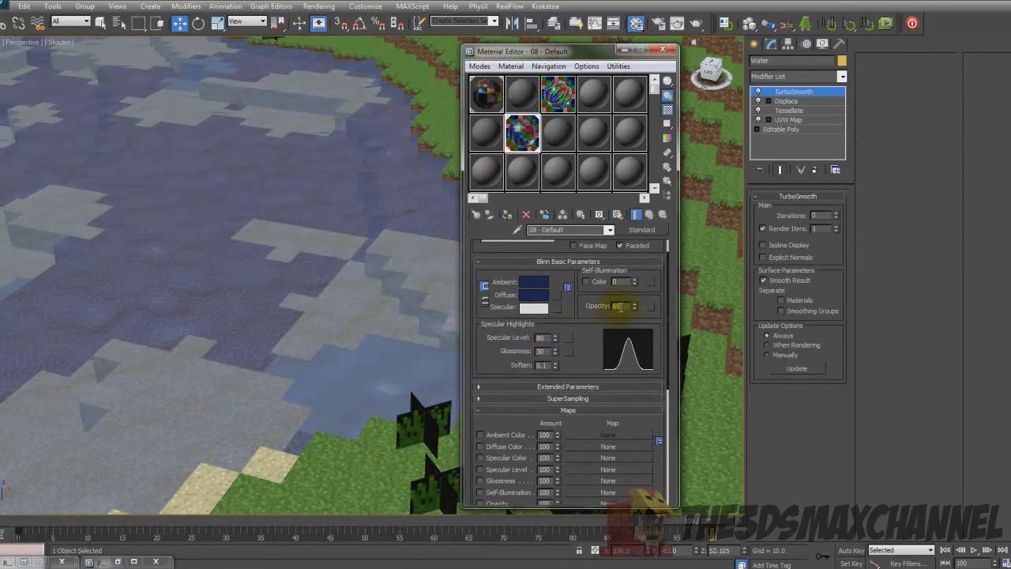
pyautogui.write('100')
pyautogui.press('Return')
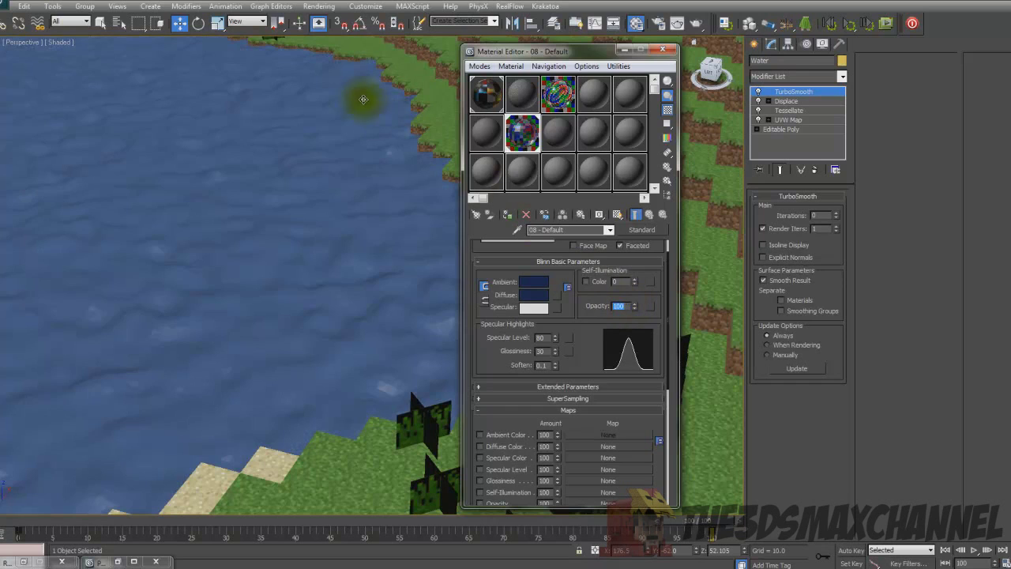
# Step: Render the water region with the updated material and examine the rendered patch up close
pyautogui.click(319, 6)
pyautogui.click(328, 18)
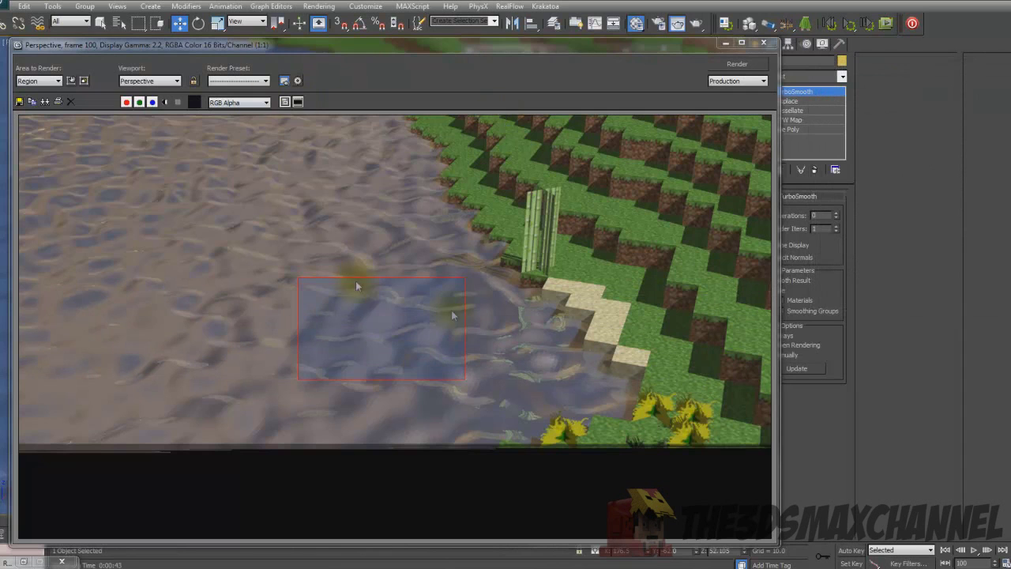
pyautogui.scroll(1, 498, 345)
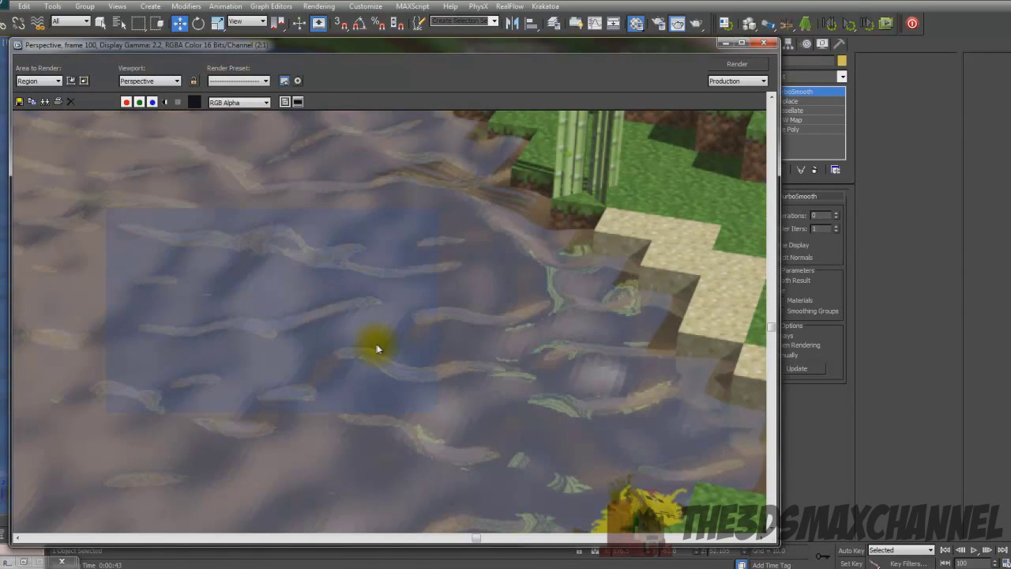
pyautogui.hotkey('shift', 'q')
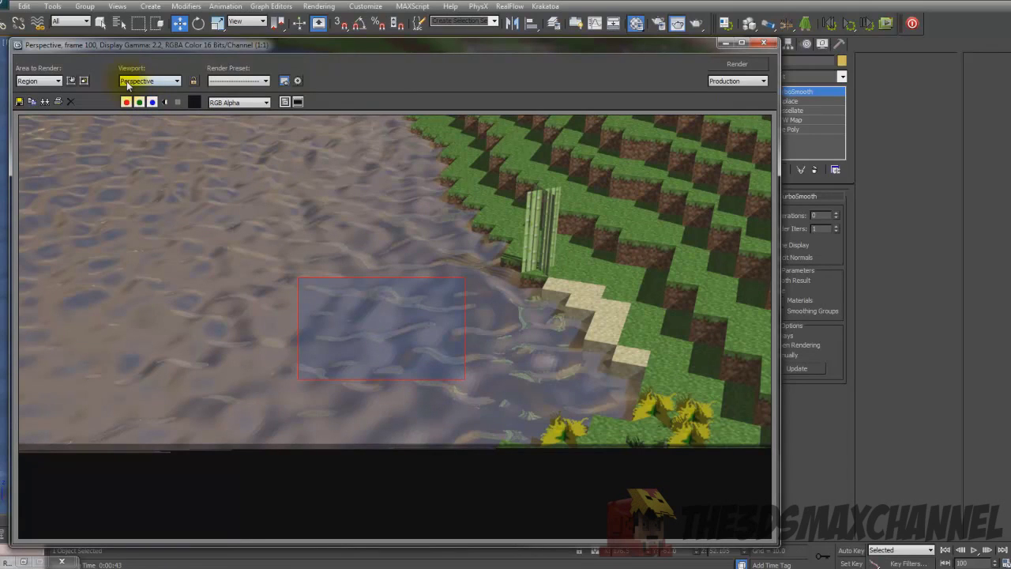
# Step: Set the area to render back to View, render the full Perspective frame, inspect the shoreline water, and minimize the image
pyautogui.click(32, 82)
pyautogui.click(35, 92)
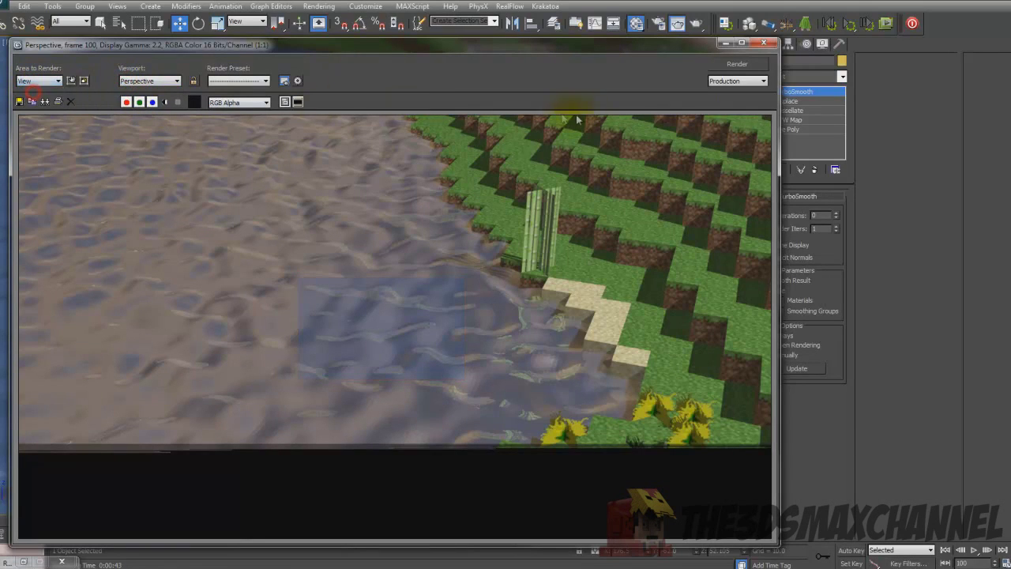
pyautogui.click(742, 66)
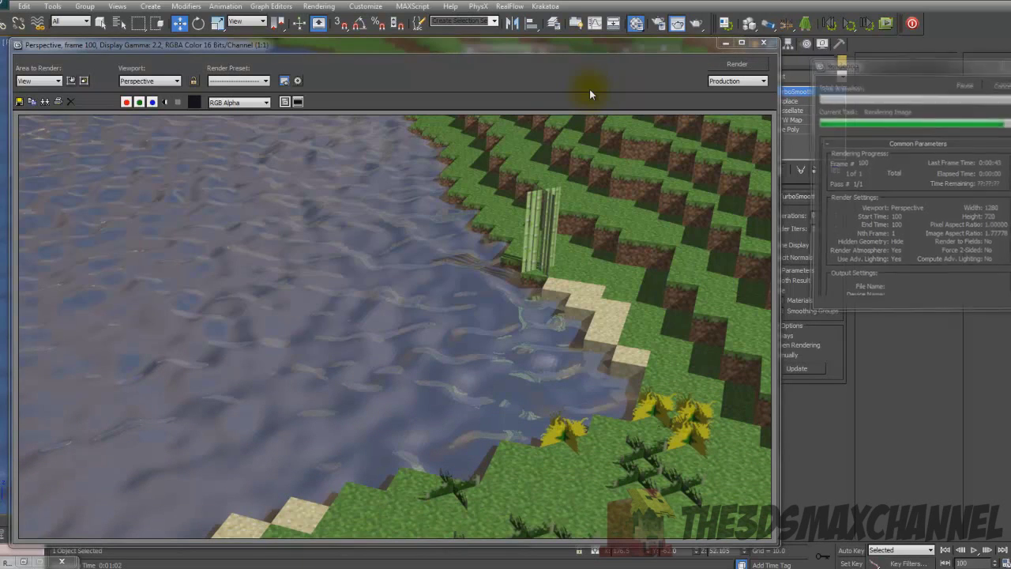
pyautogui.click(401, 265)
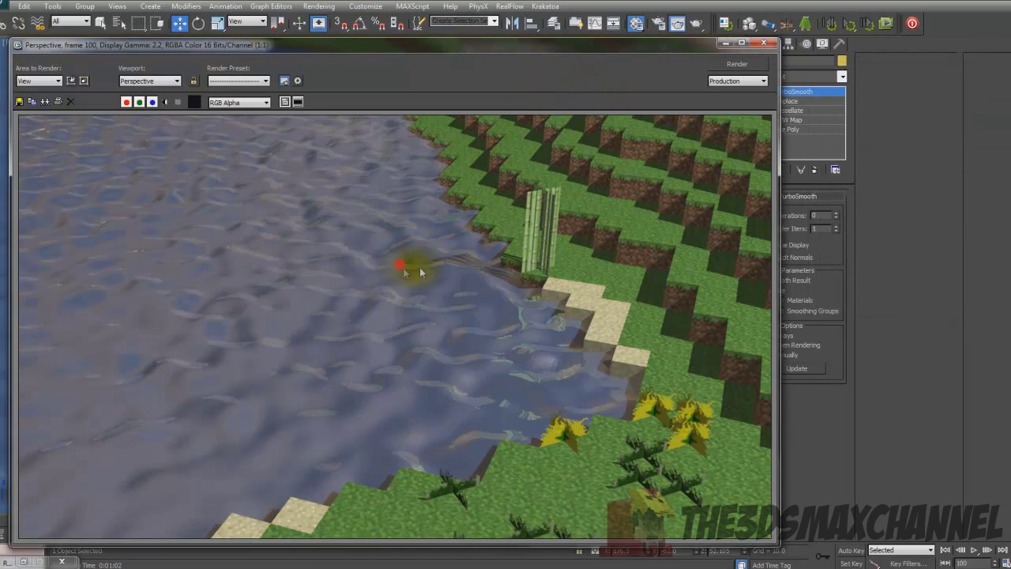
pyautogui.click(470, 287)
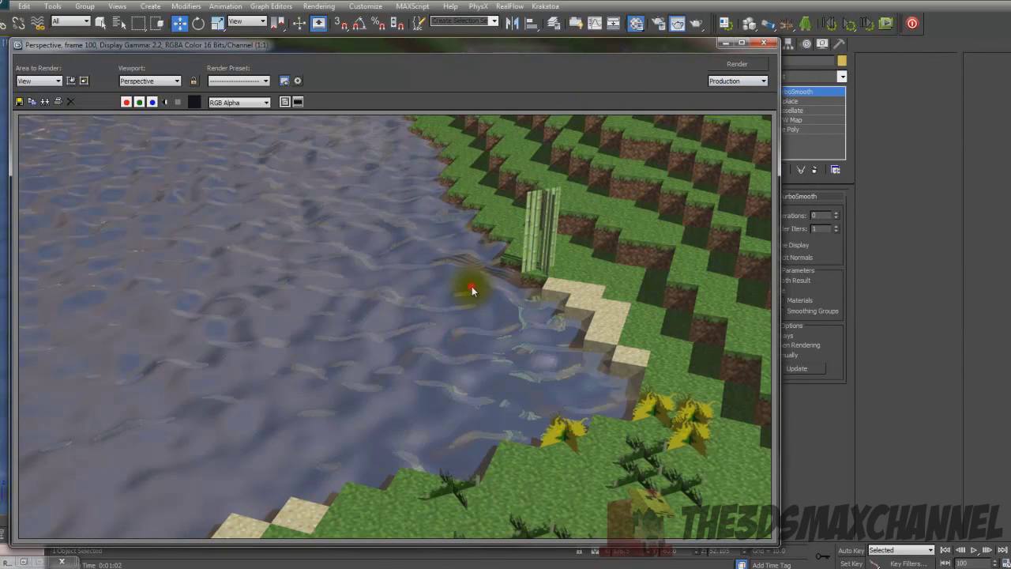
pyautogui.click(725, 44)
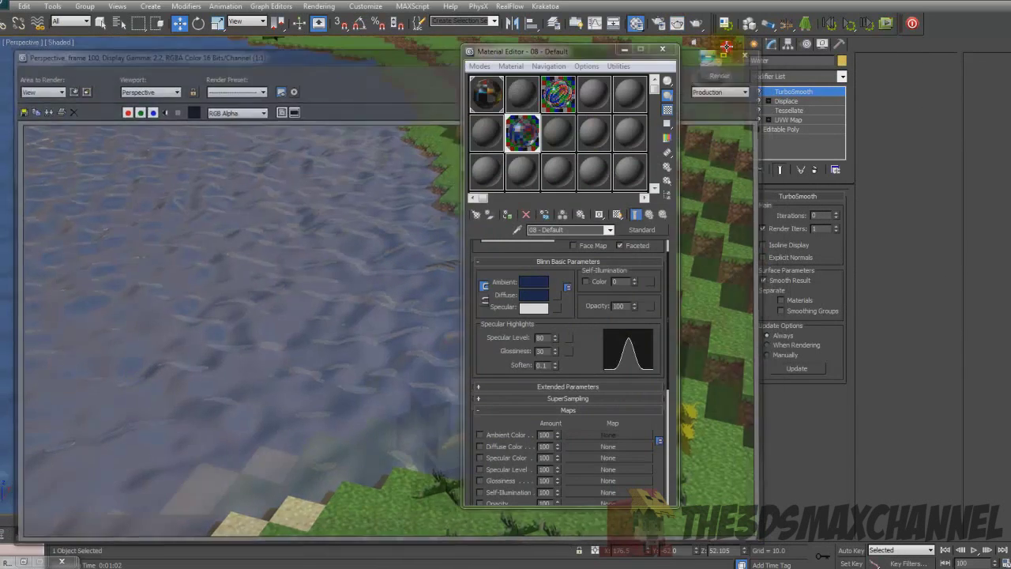
# Step: Render a distant Perspective view that takes in the whole terrain and its lake
pyautogui.moveTo(304, 225); pyautogui.dragTo(371, 218, button='middle')
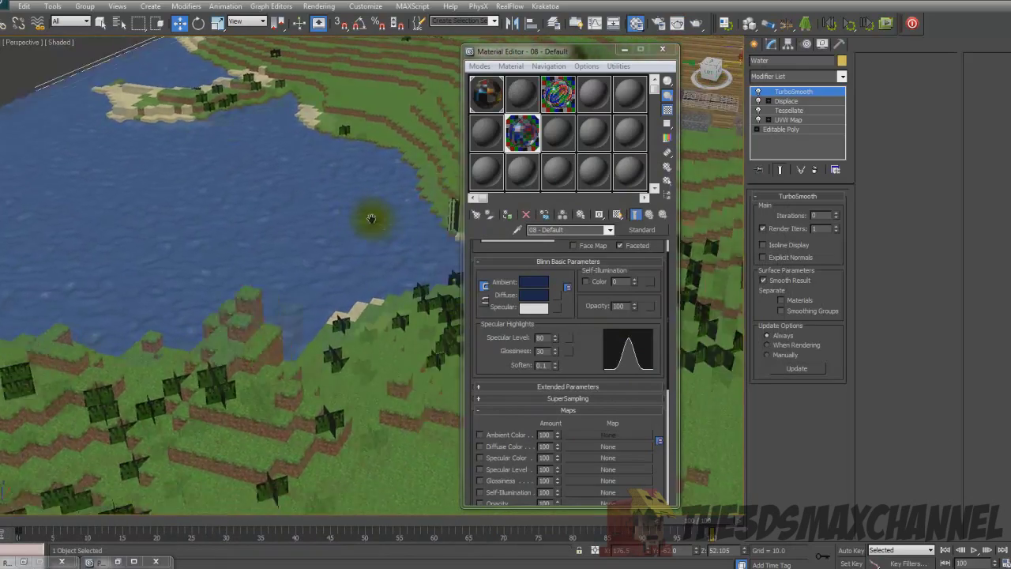
pyautogui.scroll(-10, 253, 189)
pyautogui.moveTo(204, 191); pyautogui.dragTo(247, 191, button='middle')
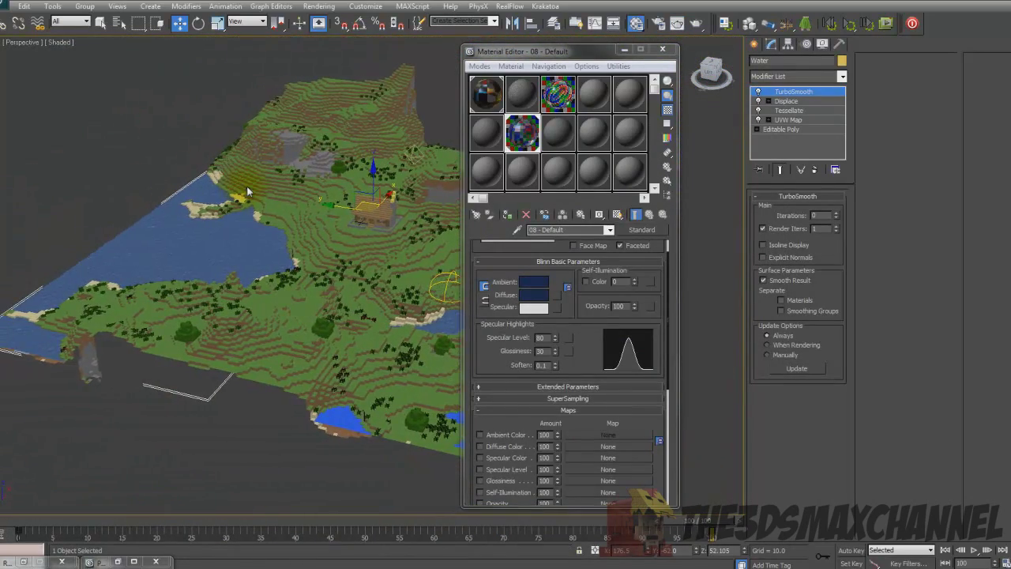
pyautogui.click(319, 6)
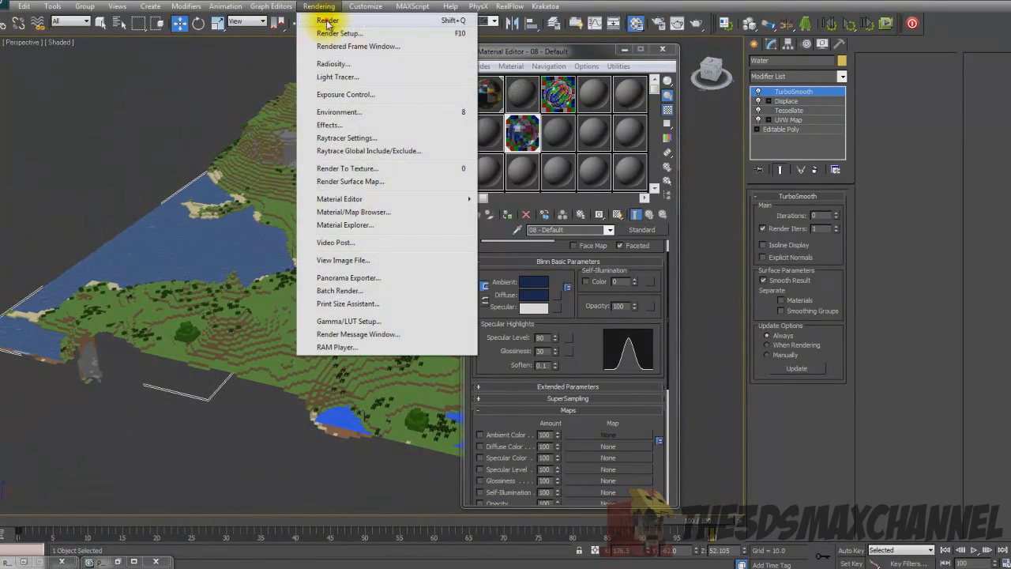
pyautogui.click(327, 22)
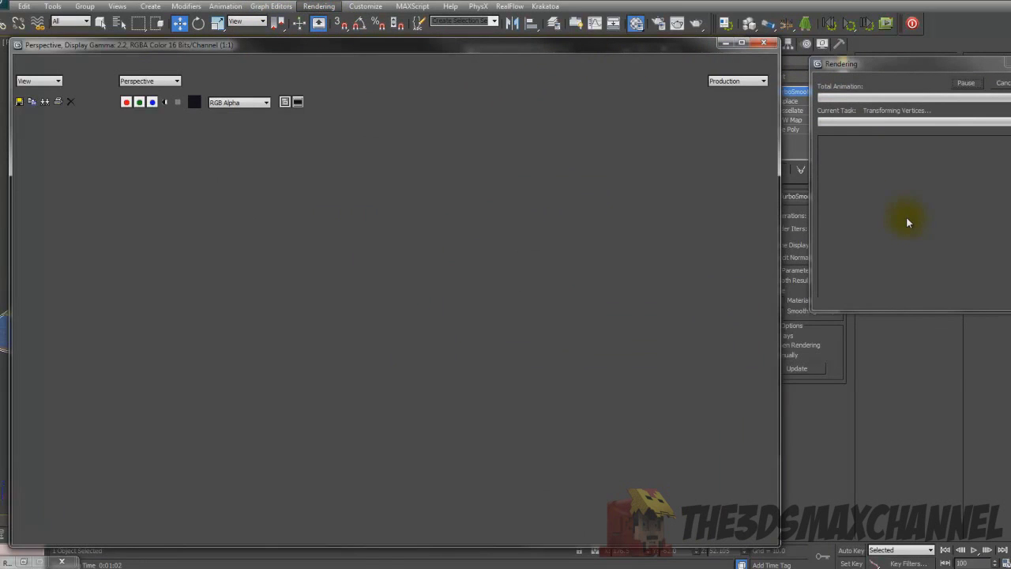